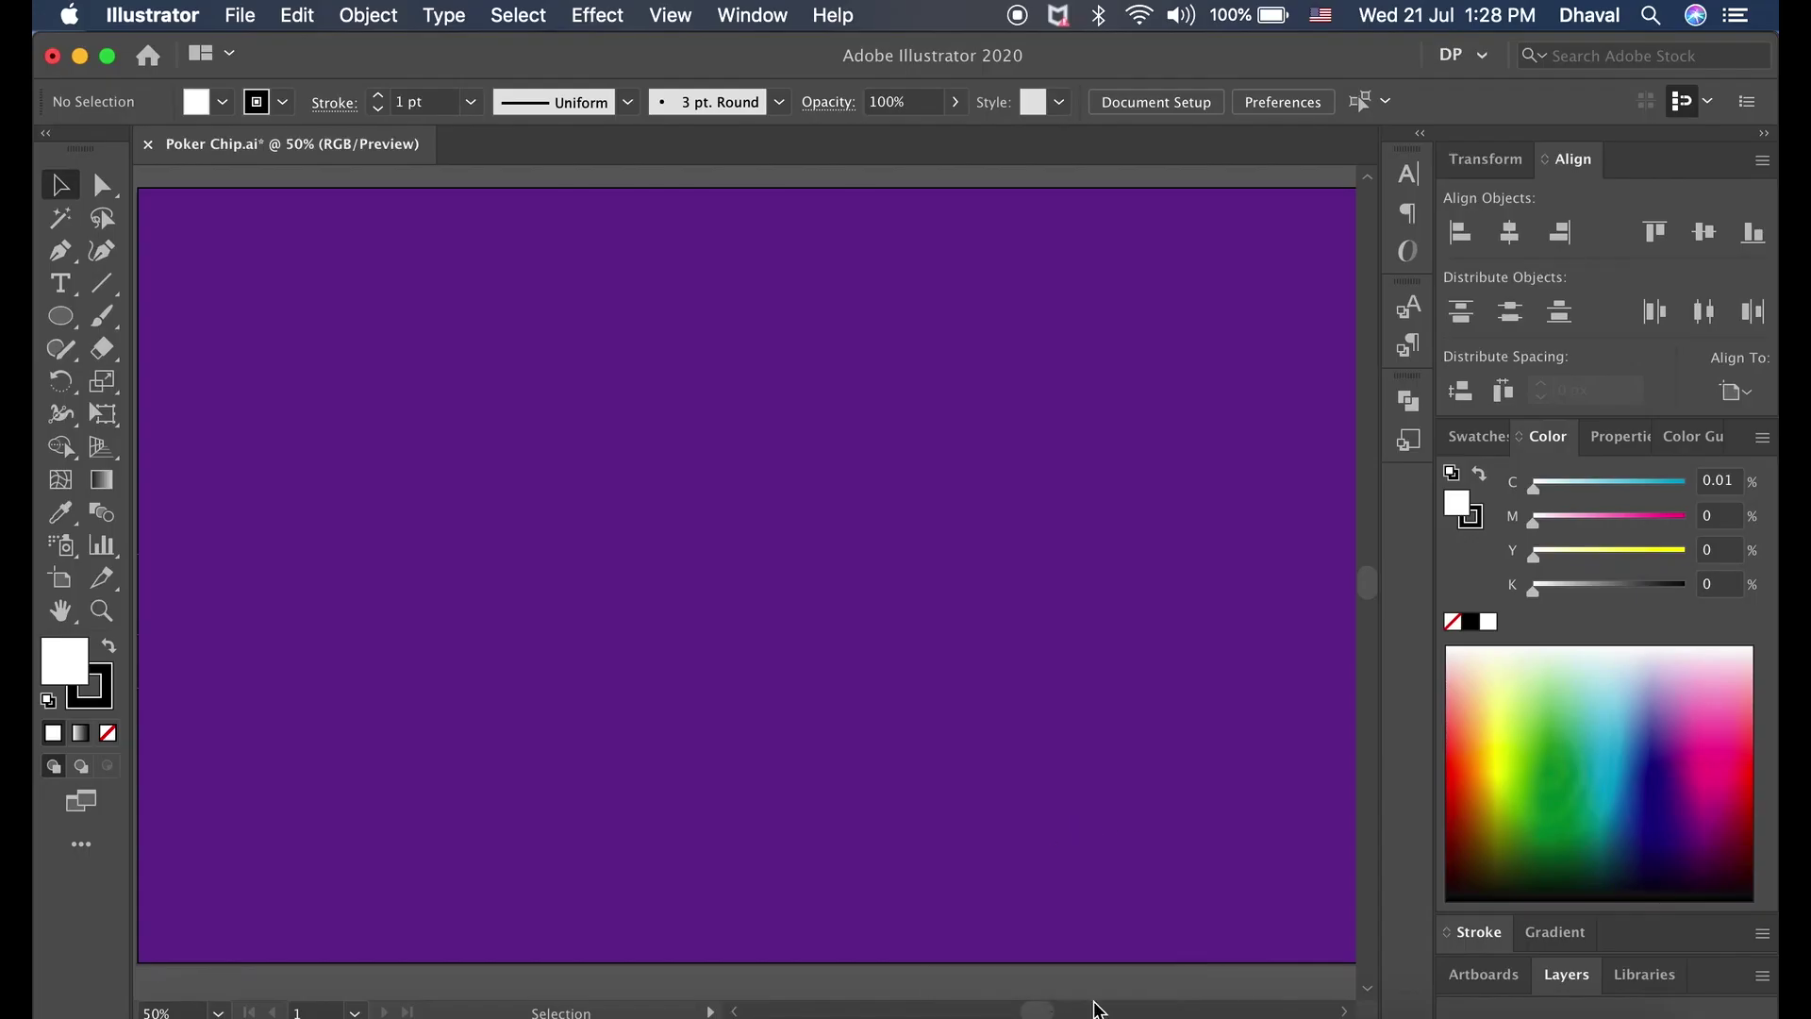
Step: Draw a 500 px circle and centre it horizontally and vertically on the artboard
click(60, 317)
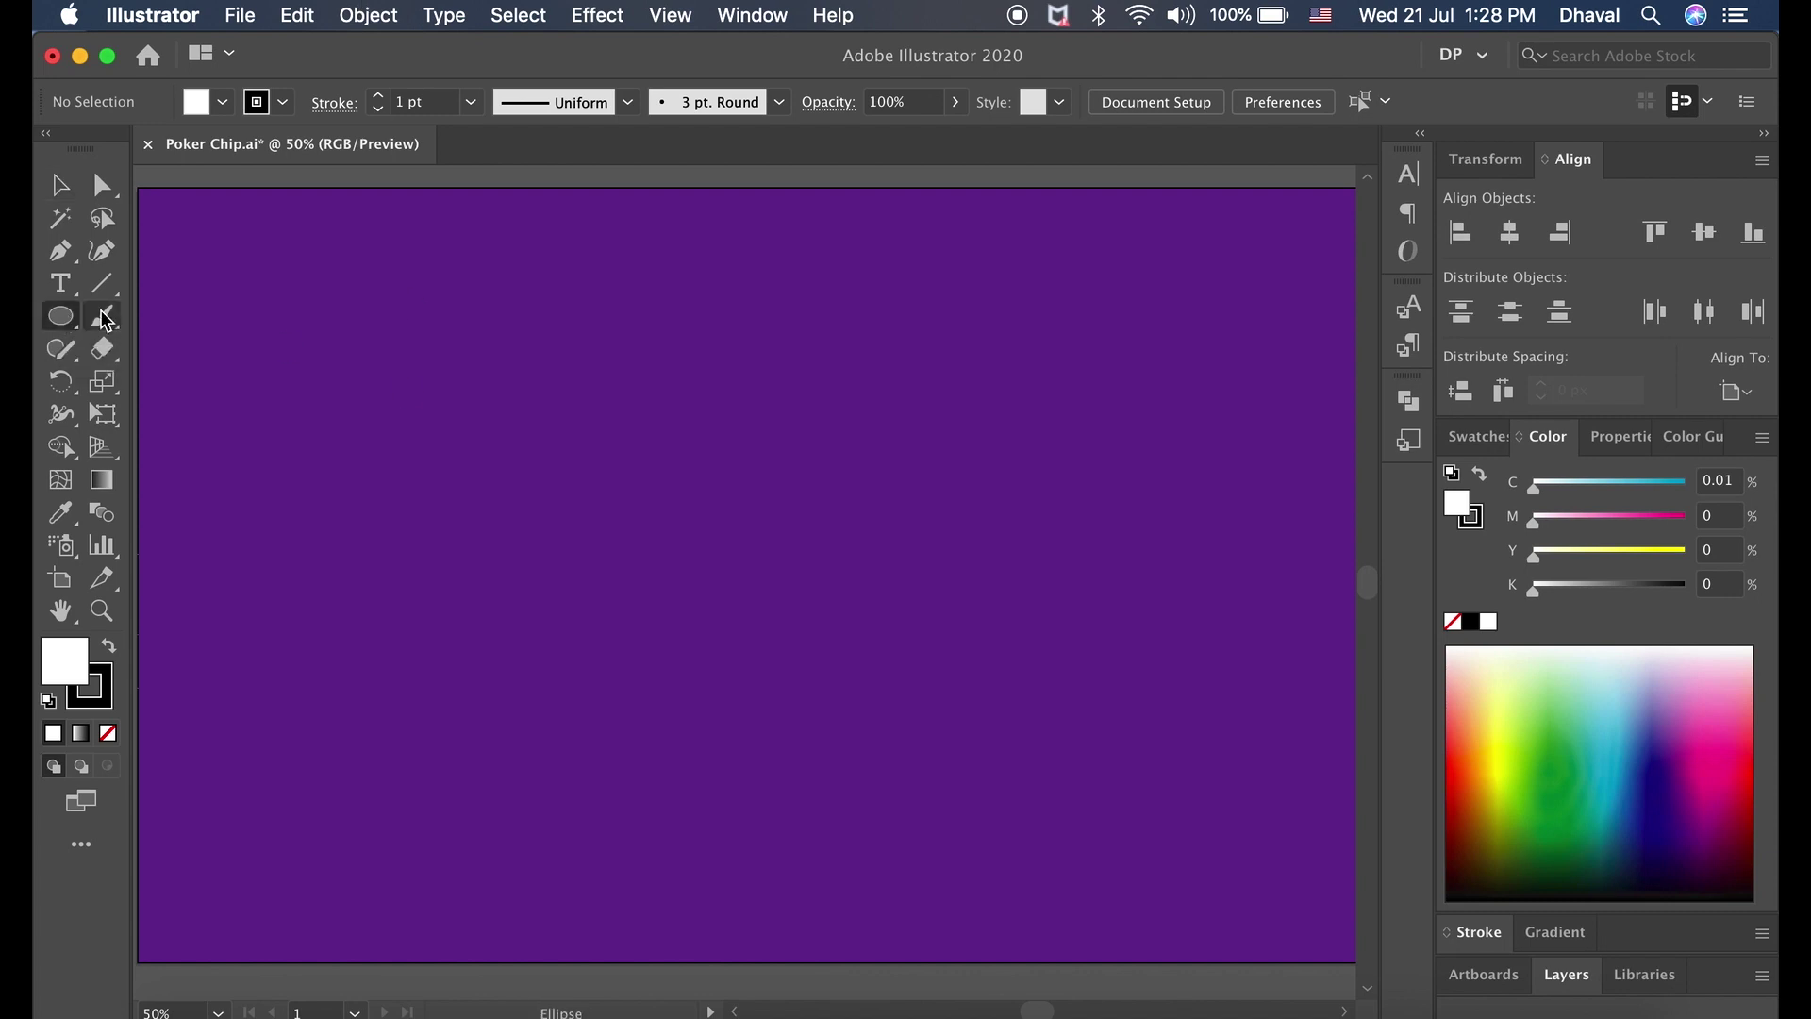
click(655, 402)
text(500)
key(Return)
click(1510, 232)
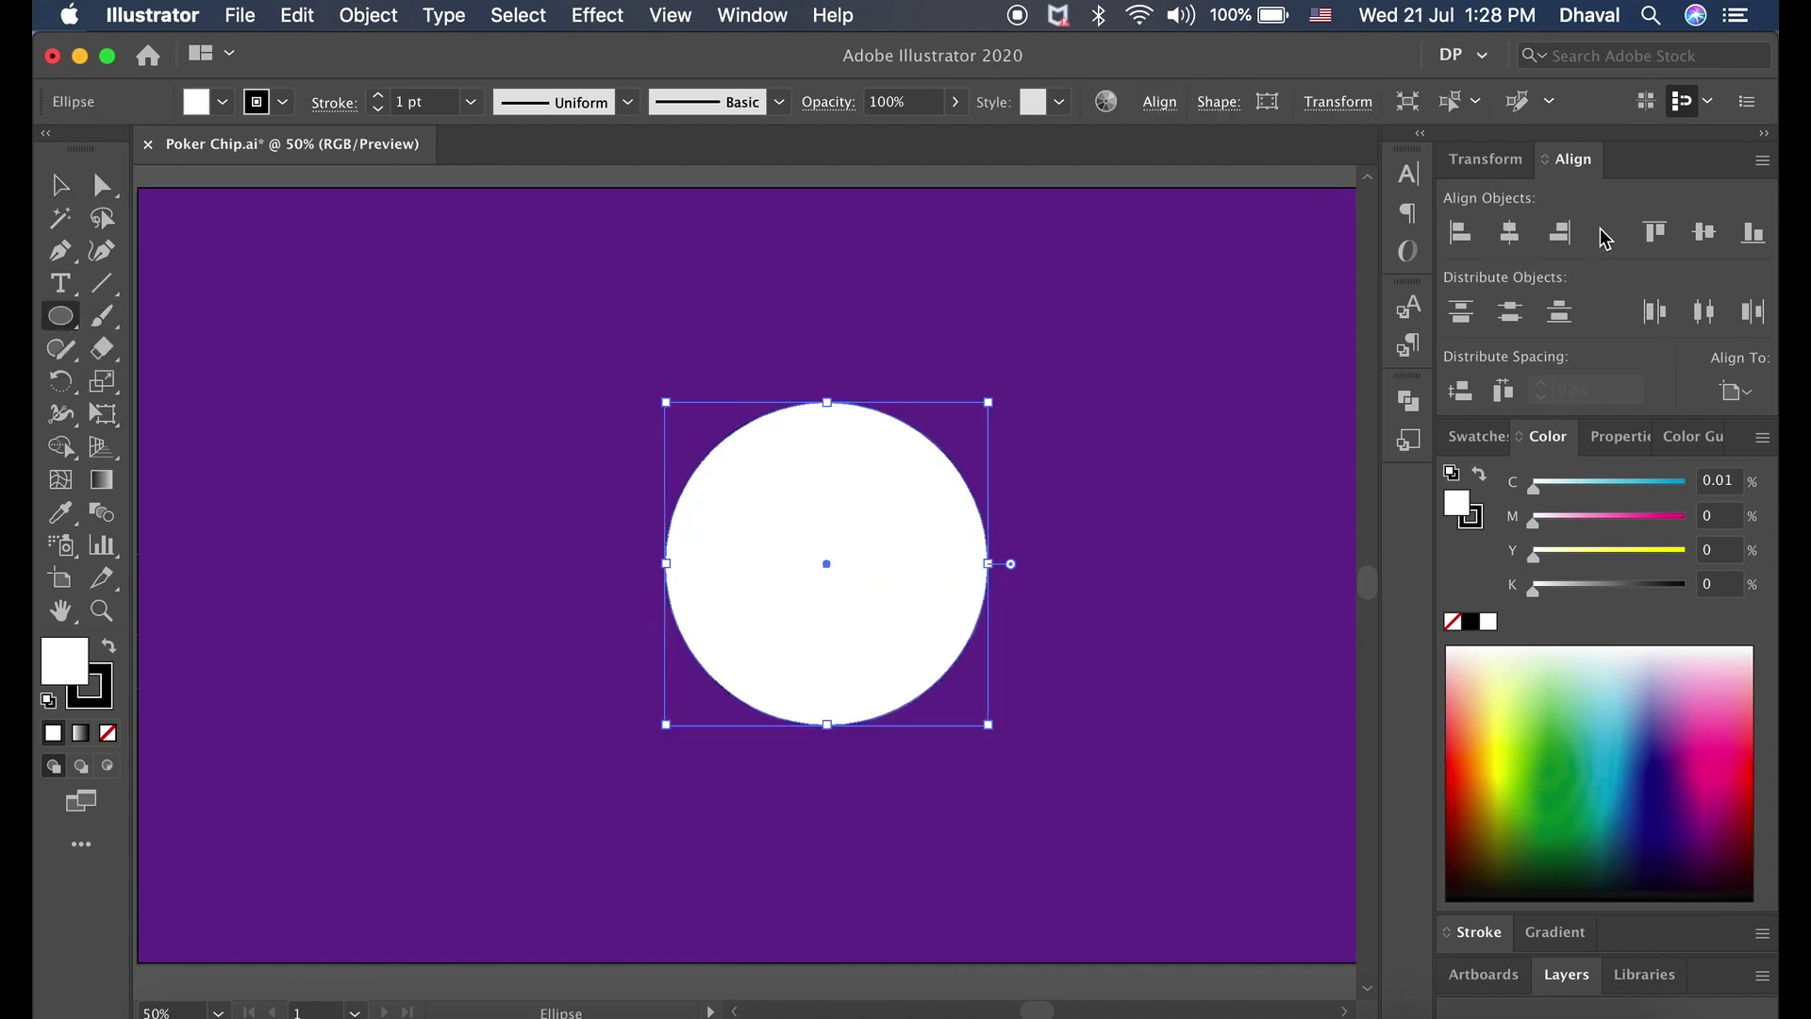
click(1703, 234)
click(1736, 392)
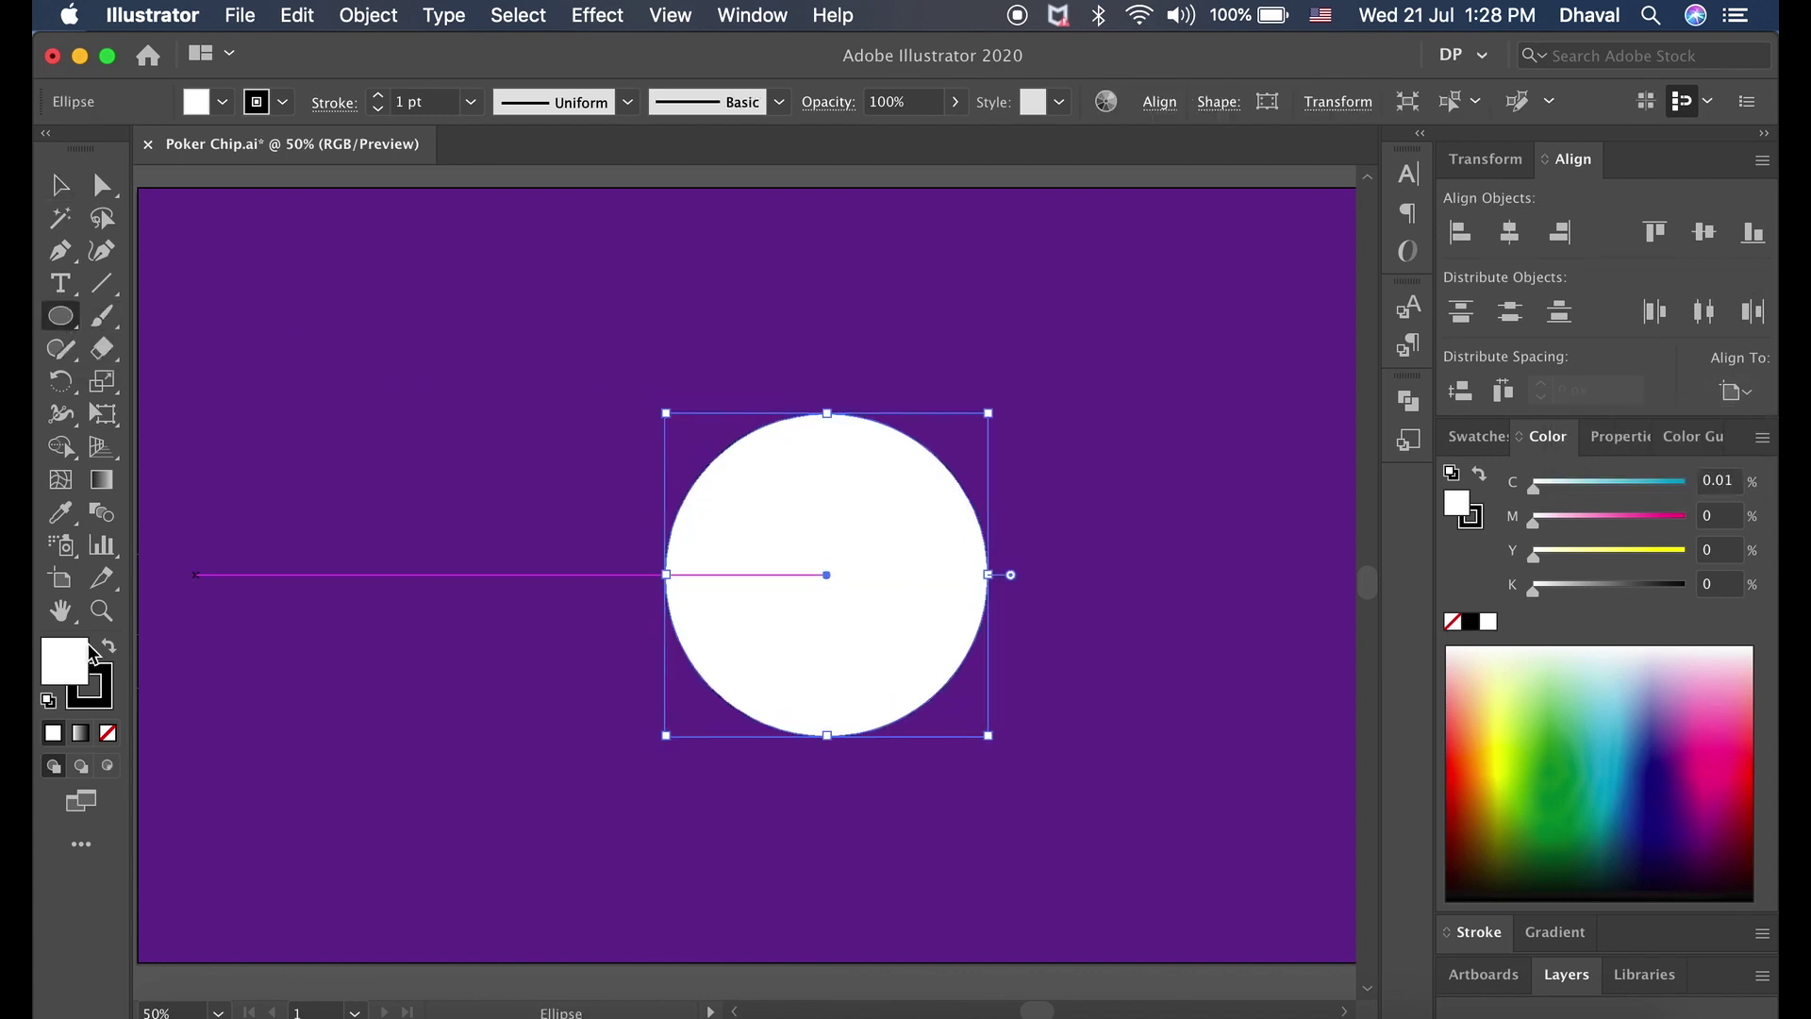
Step: Give the circle a mid-grey outline at 50% brightness
click(111, 700)
double_click(106, 696)
click(1481, 544)
text(50)
key(Return)
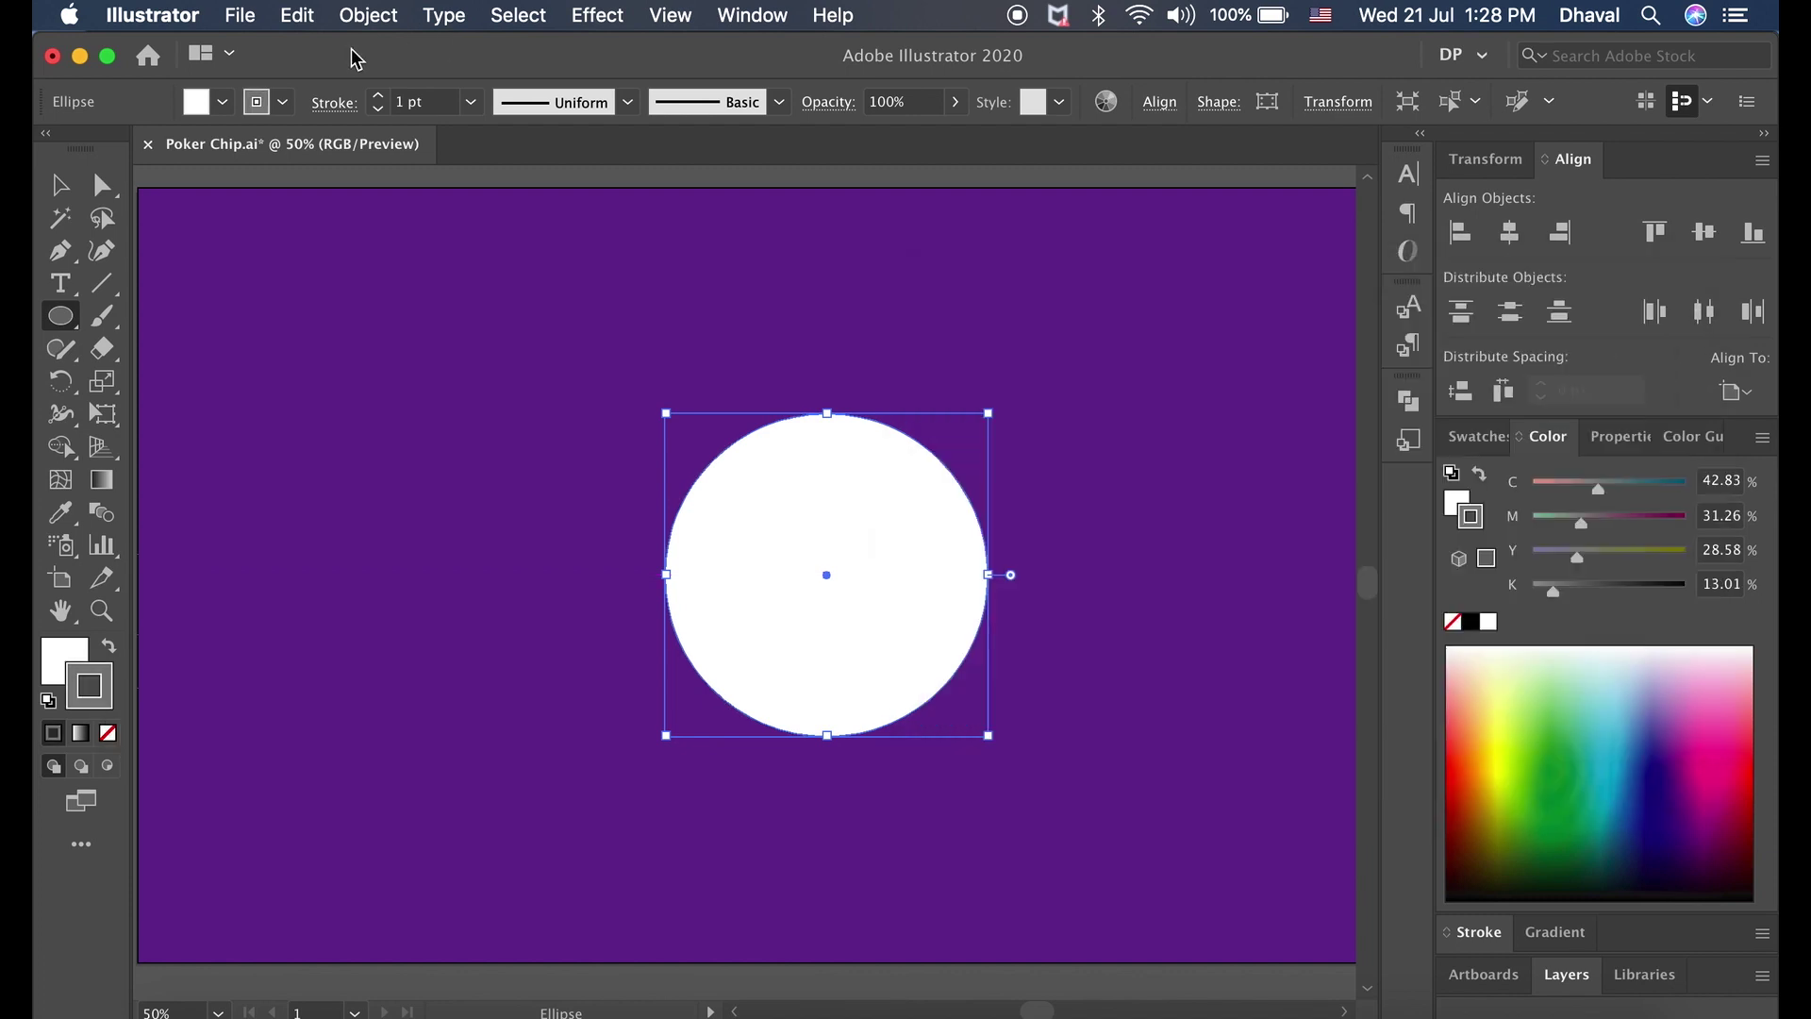
click(335, 103)
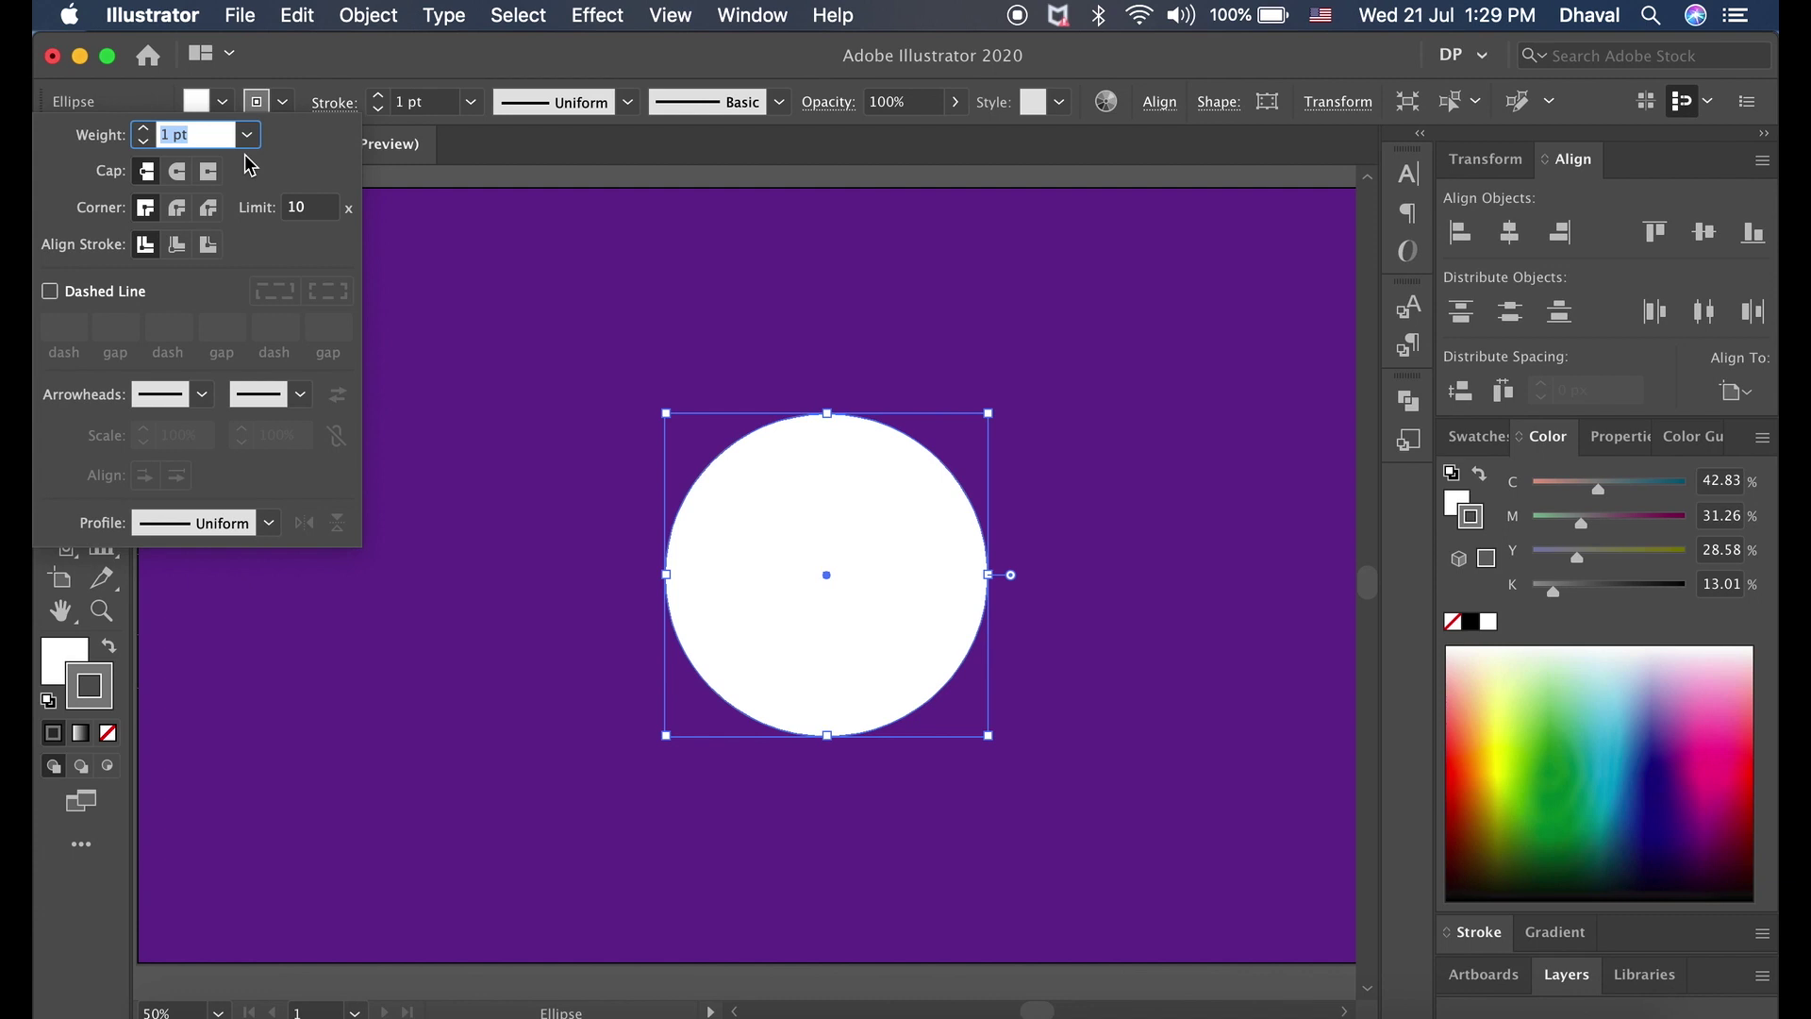
text(20)
Step: Give the circle a 20 pt dashed outline and remove its white fill
key(Return)
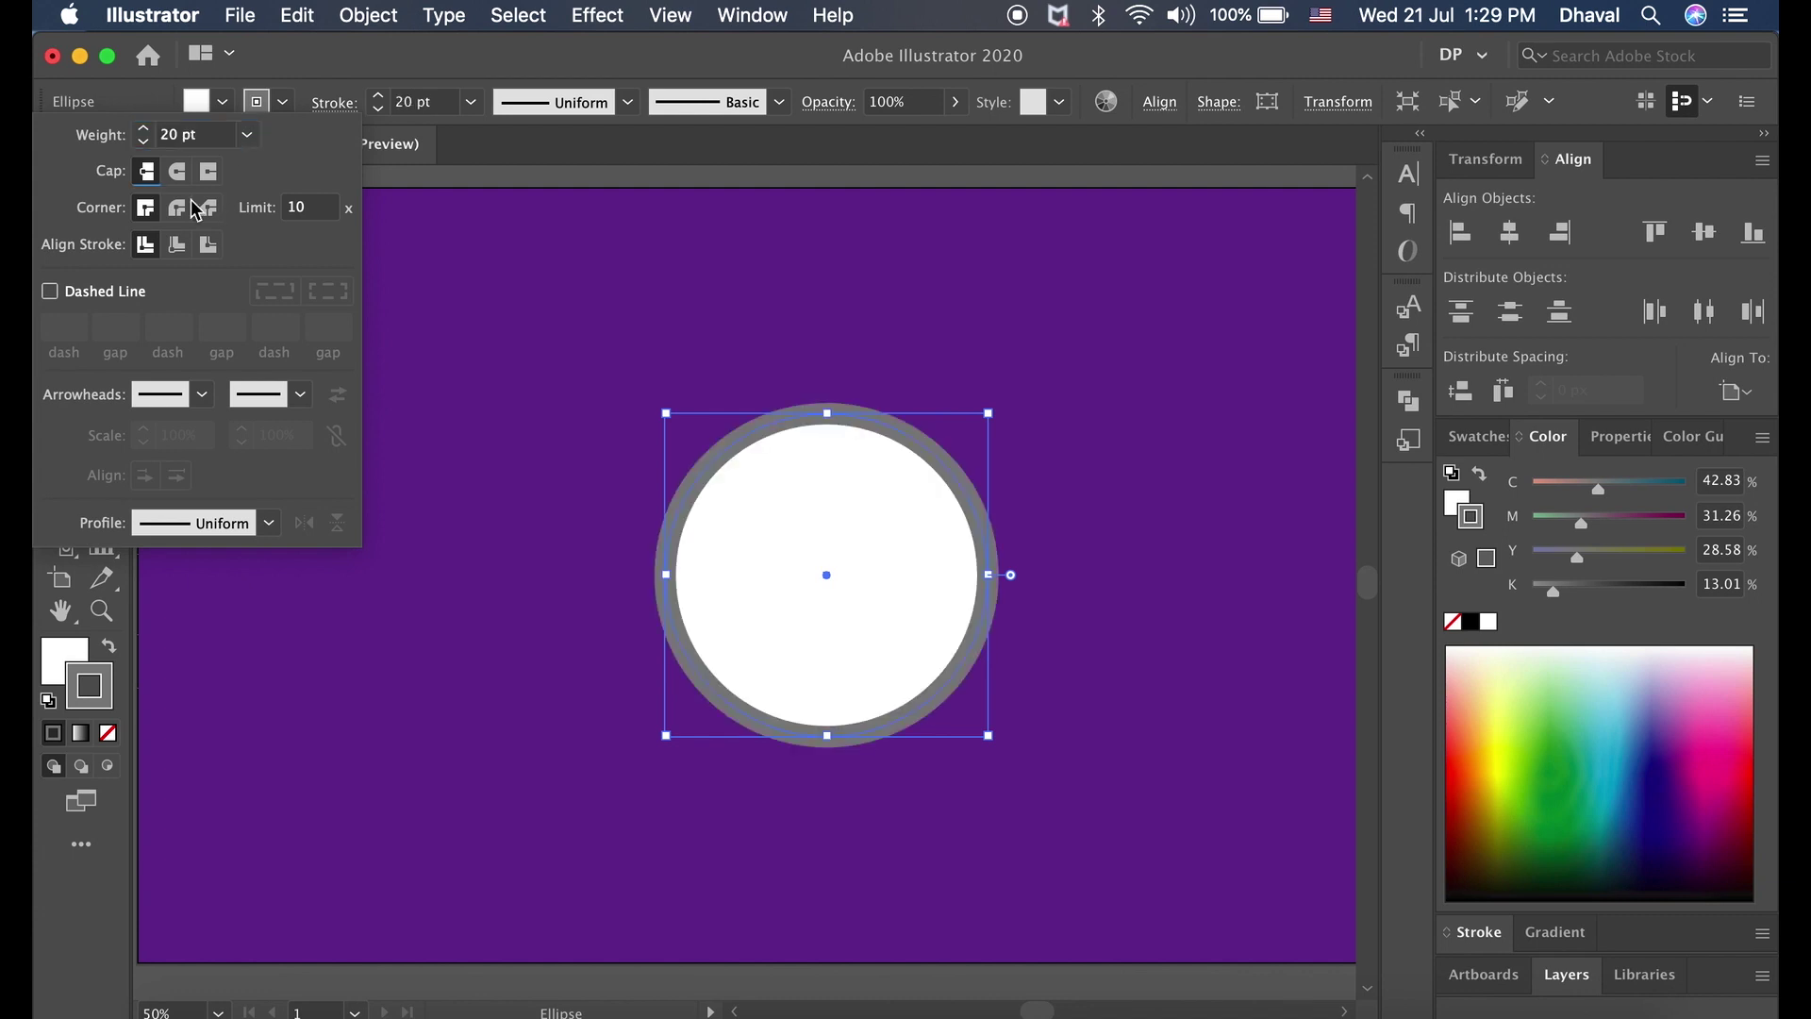
click(93, 293)
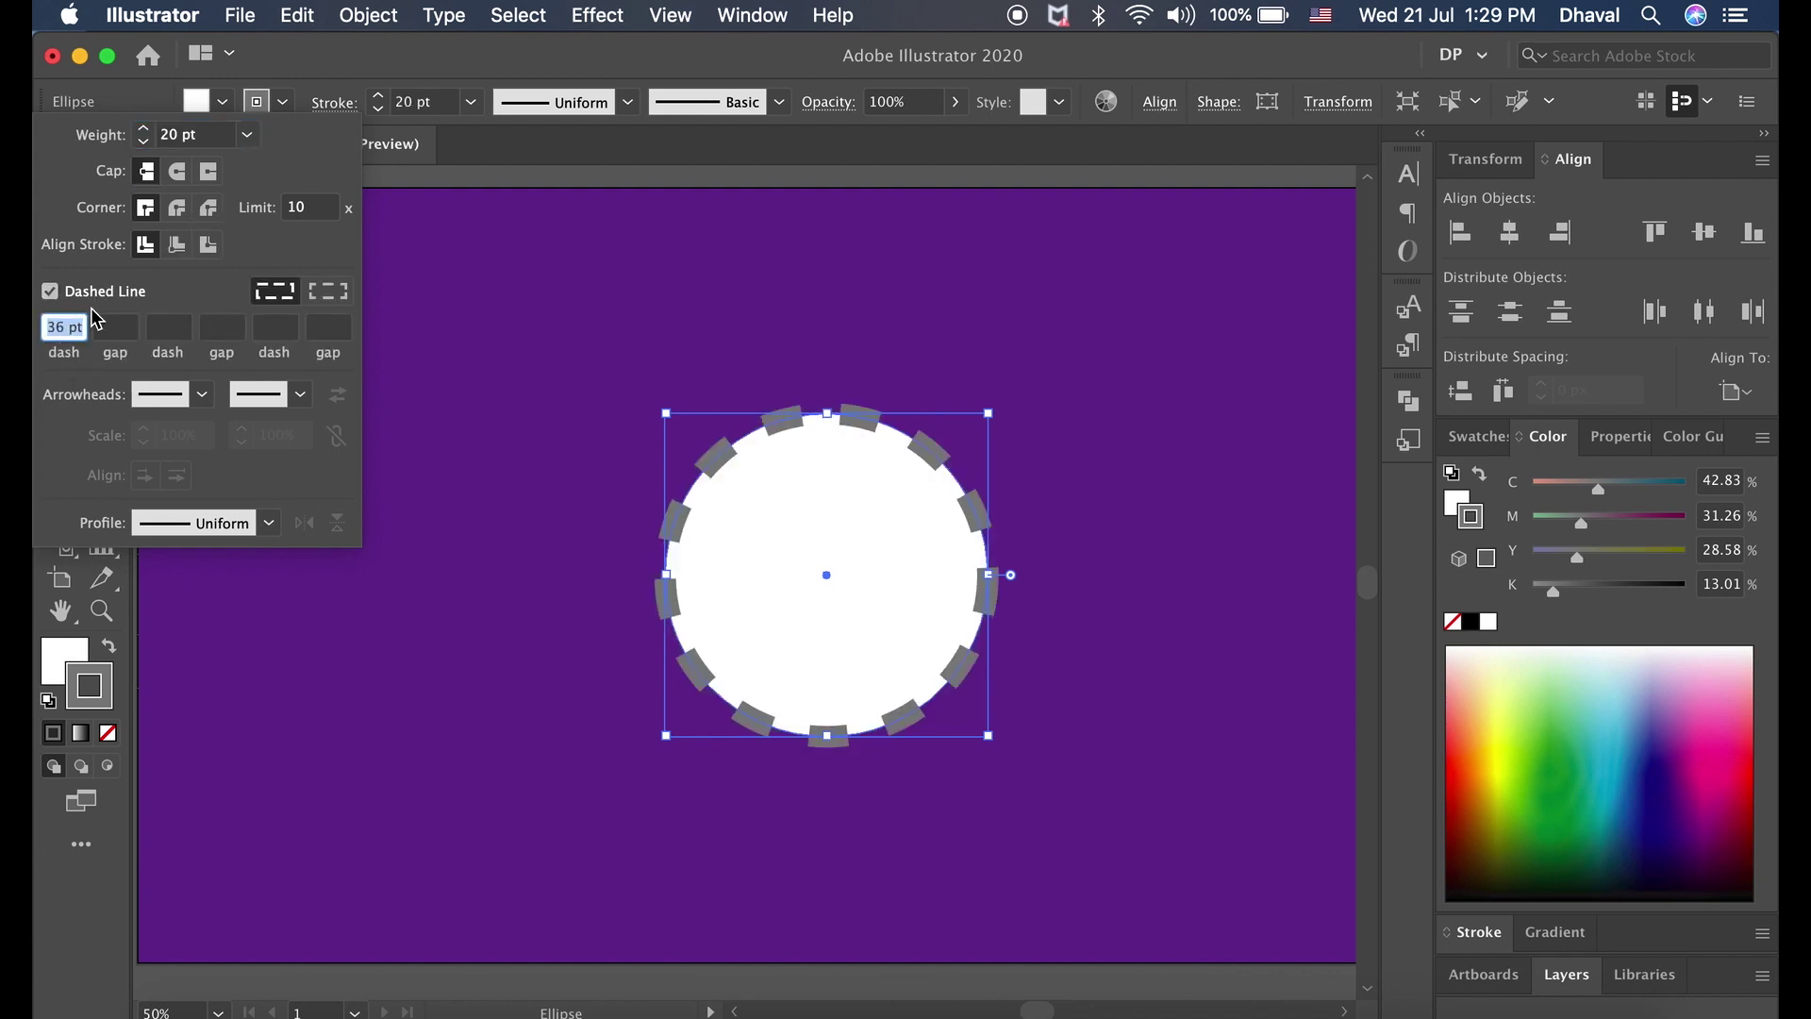
key(Escape)
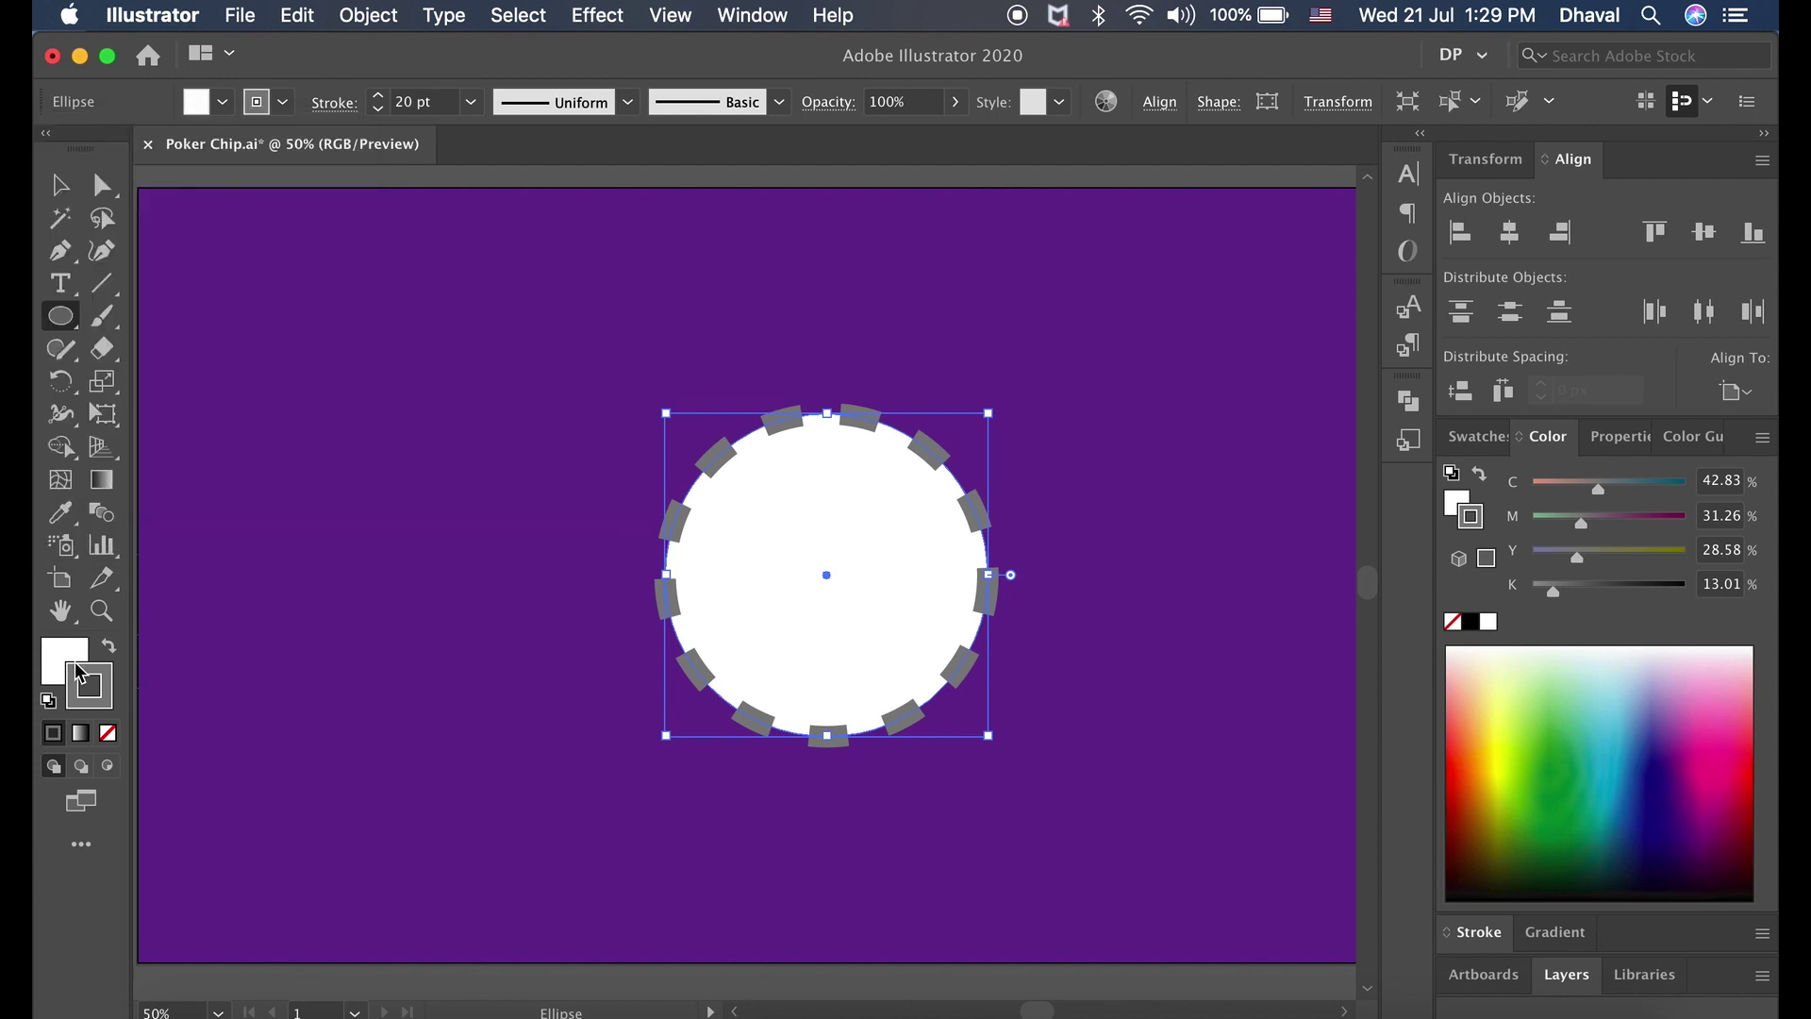
click(58, 672)
click(110, 734)
Step: Copy the dashed ring and paste a copy in place on top of it
click(300, 17)
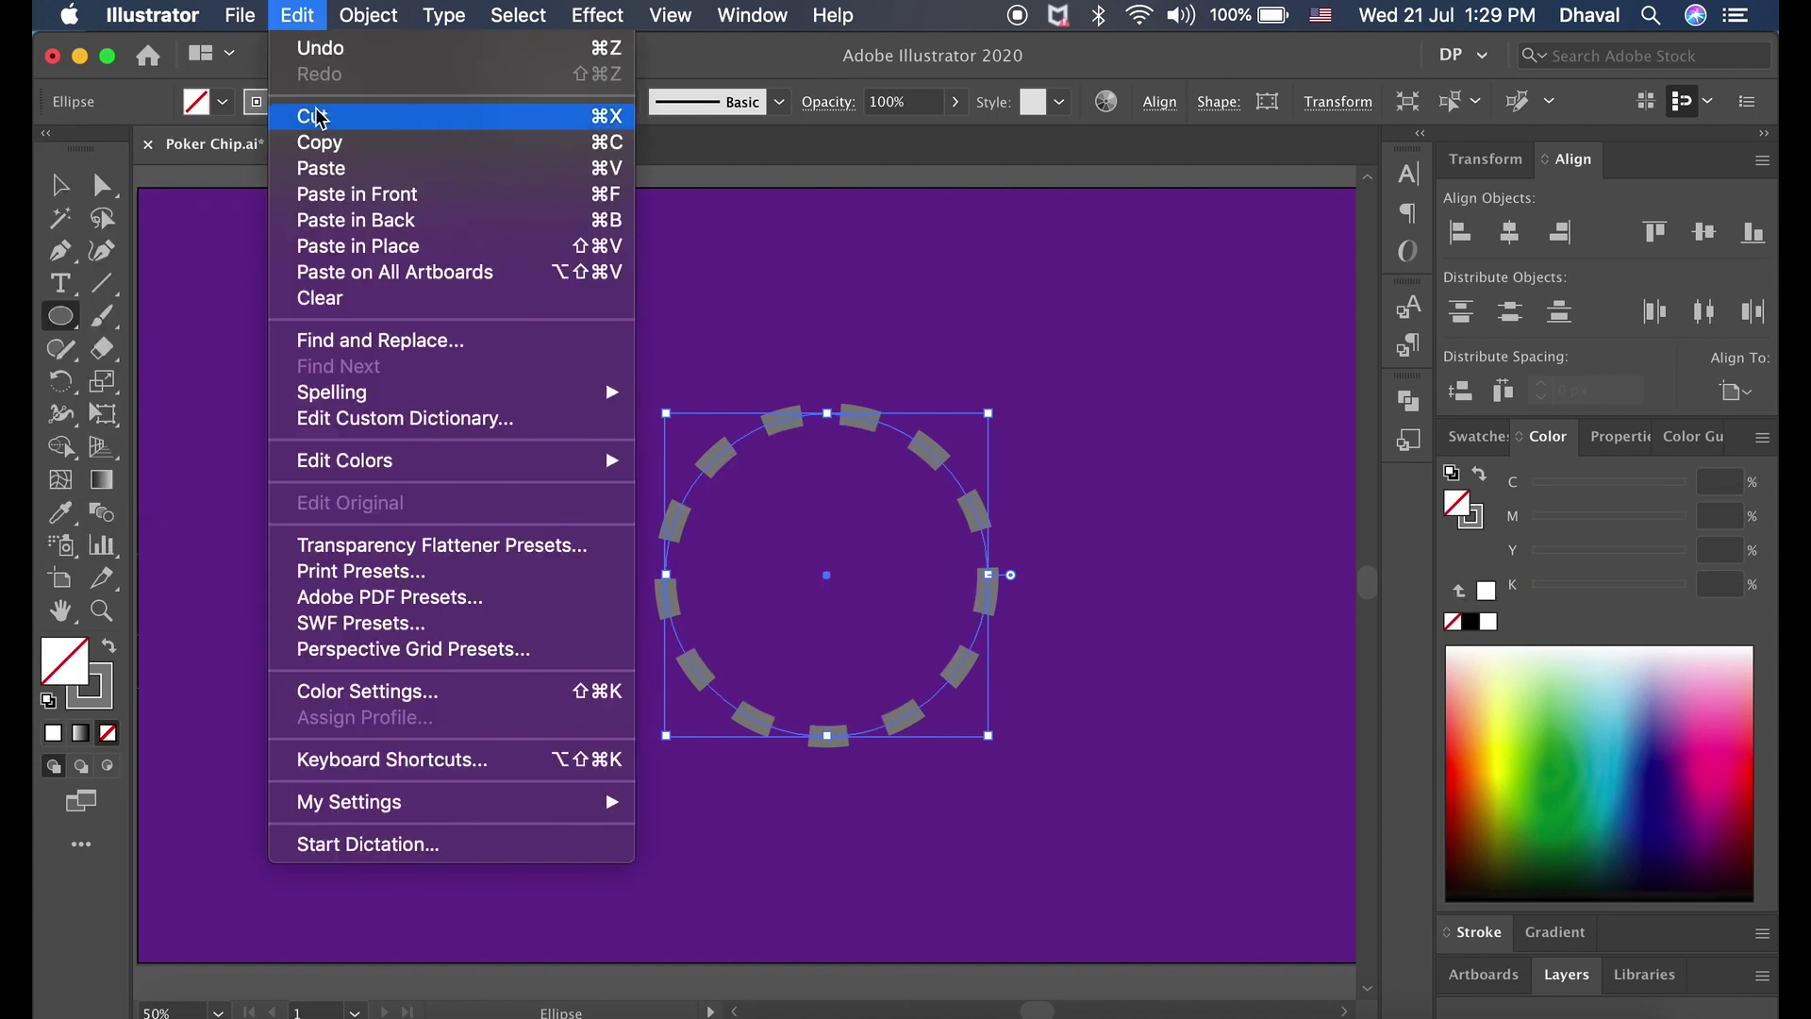
click(300, 17)
click(358, 245)
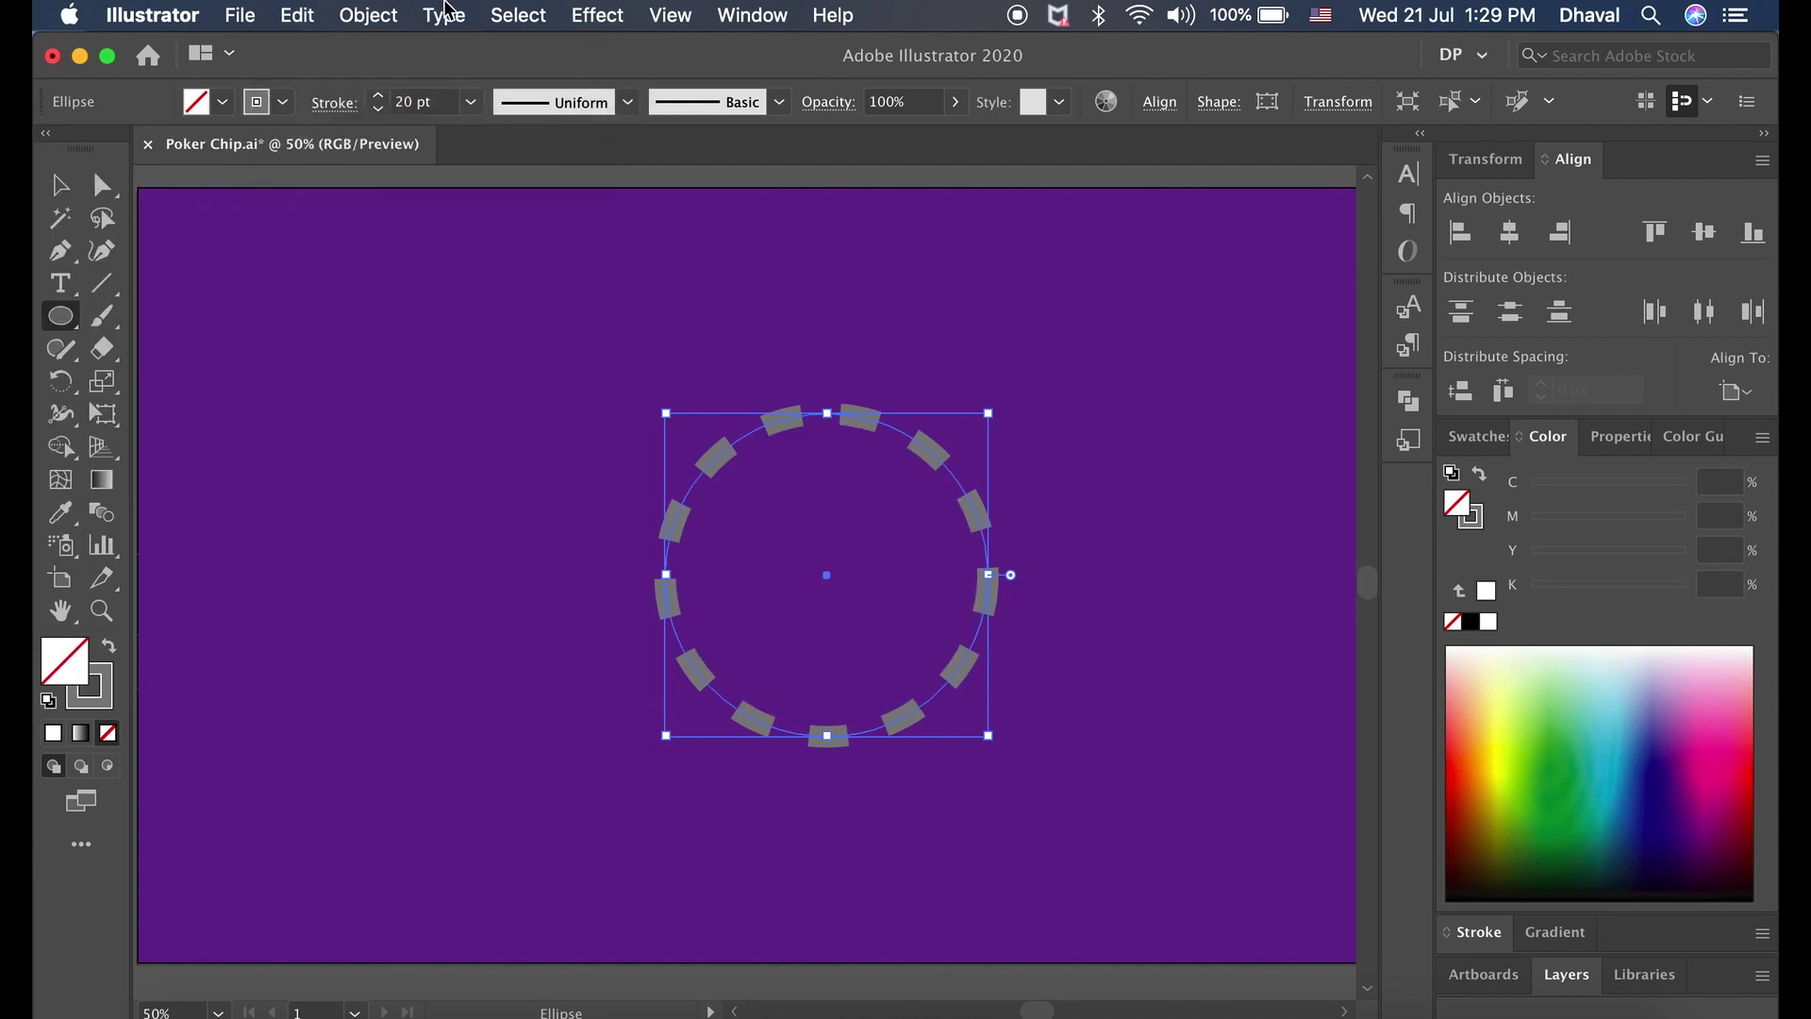
click(368, 15)
Step: Rotate the pasted ring 16° and make its dashes pure white, then deselect
click(698, 124)
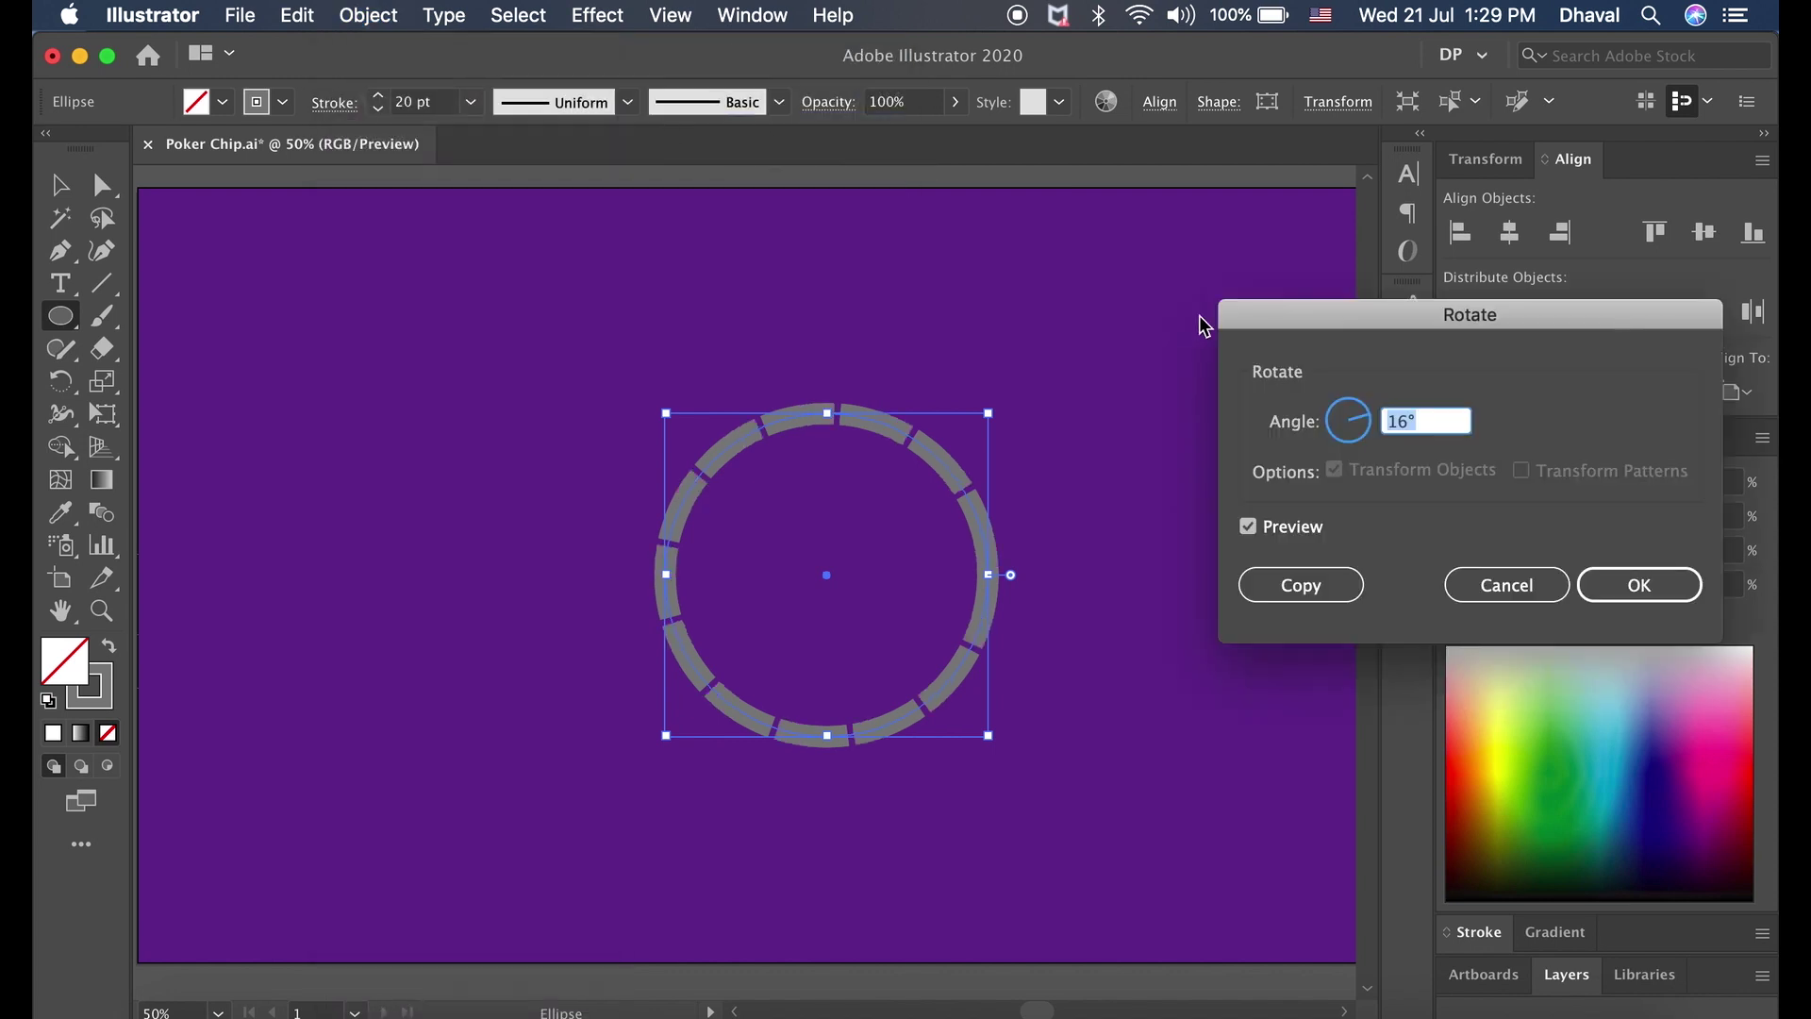
click(1639, 585)
click(103, 686)
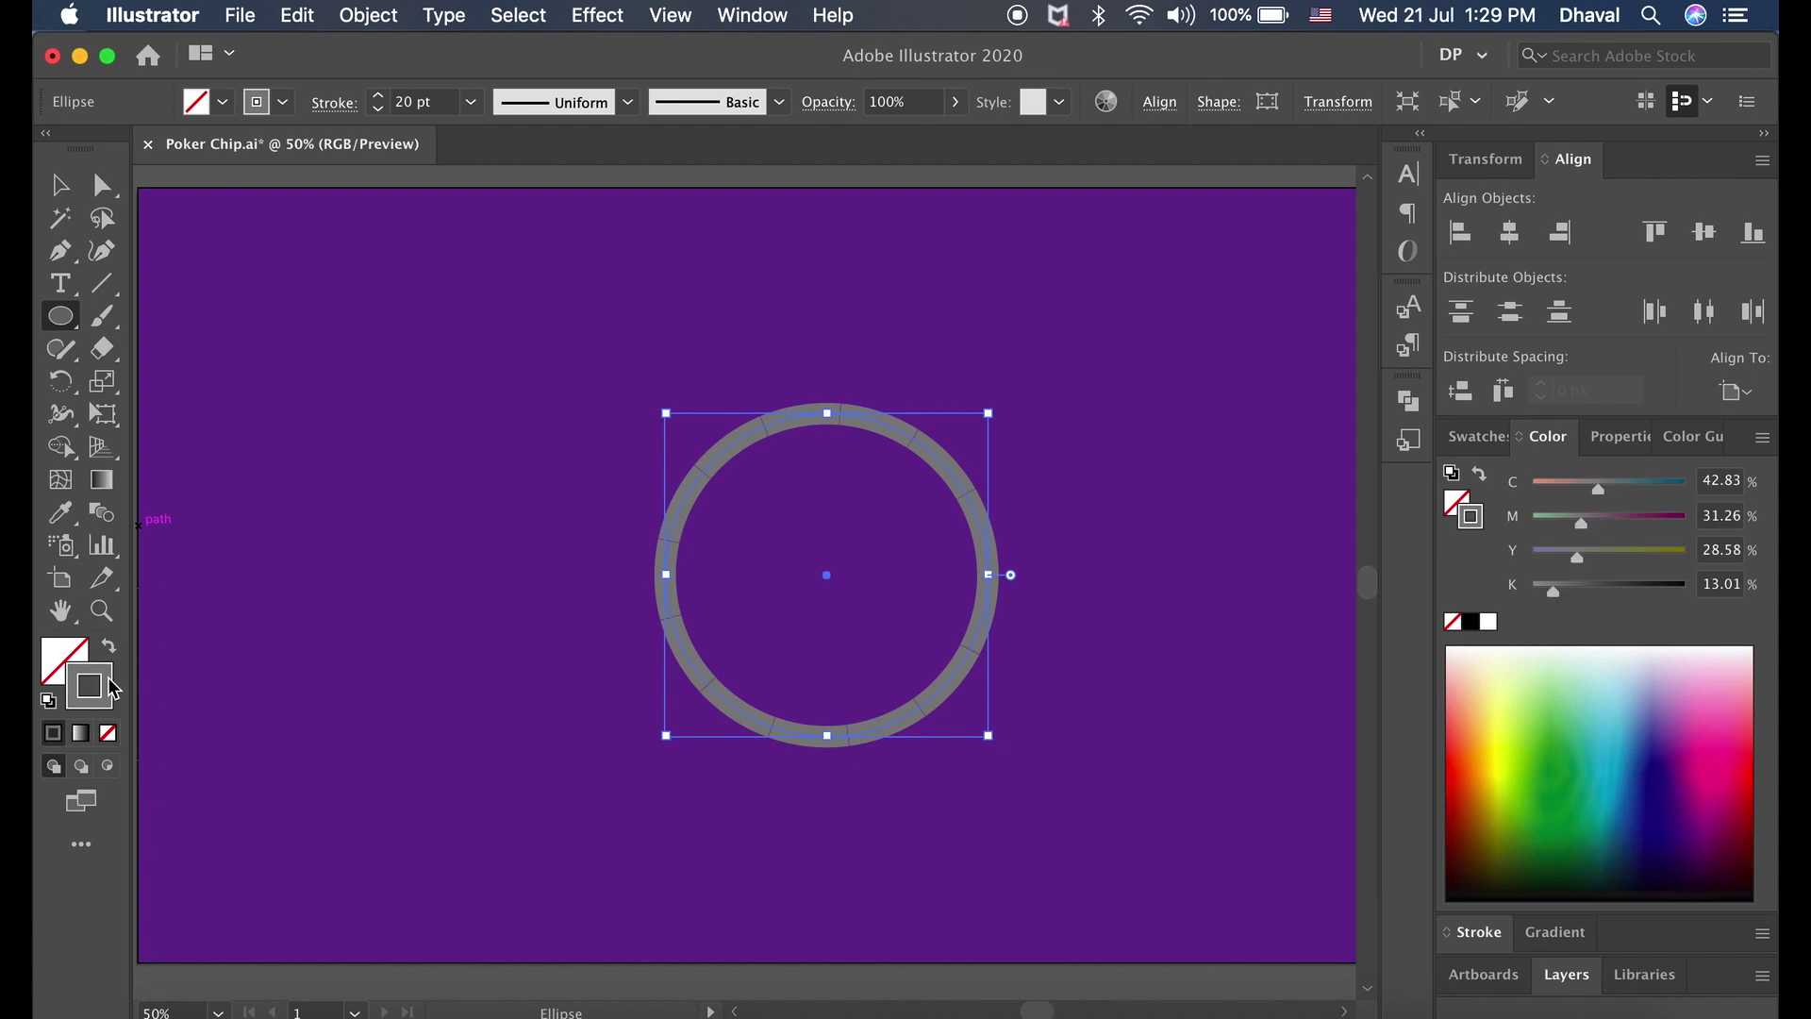
double_click(104, 685)
drag(960, 356, 938, 340)
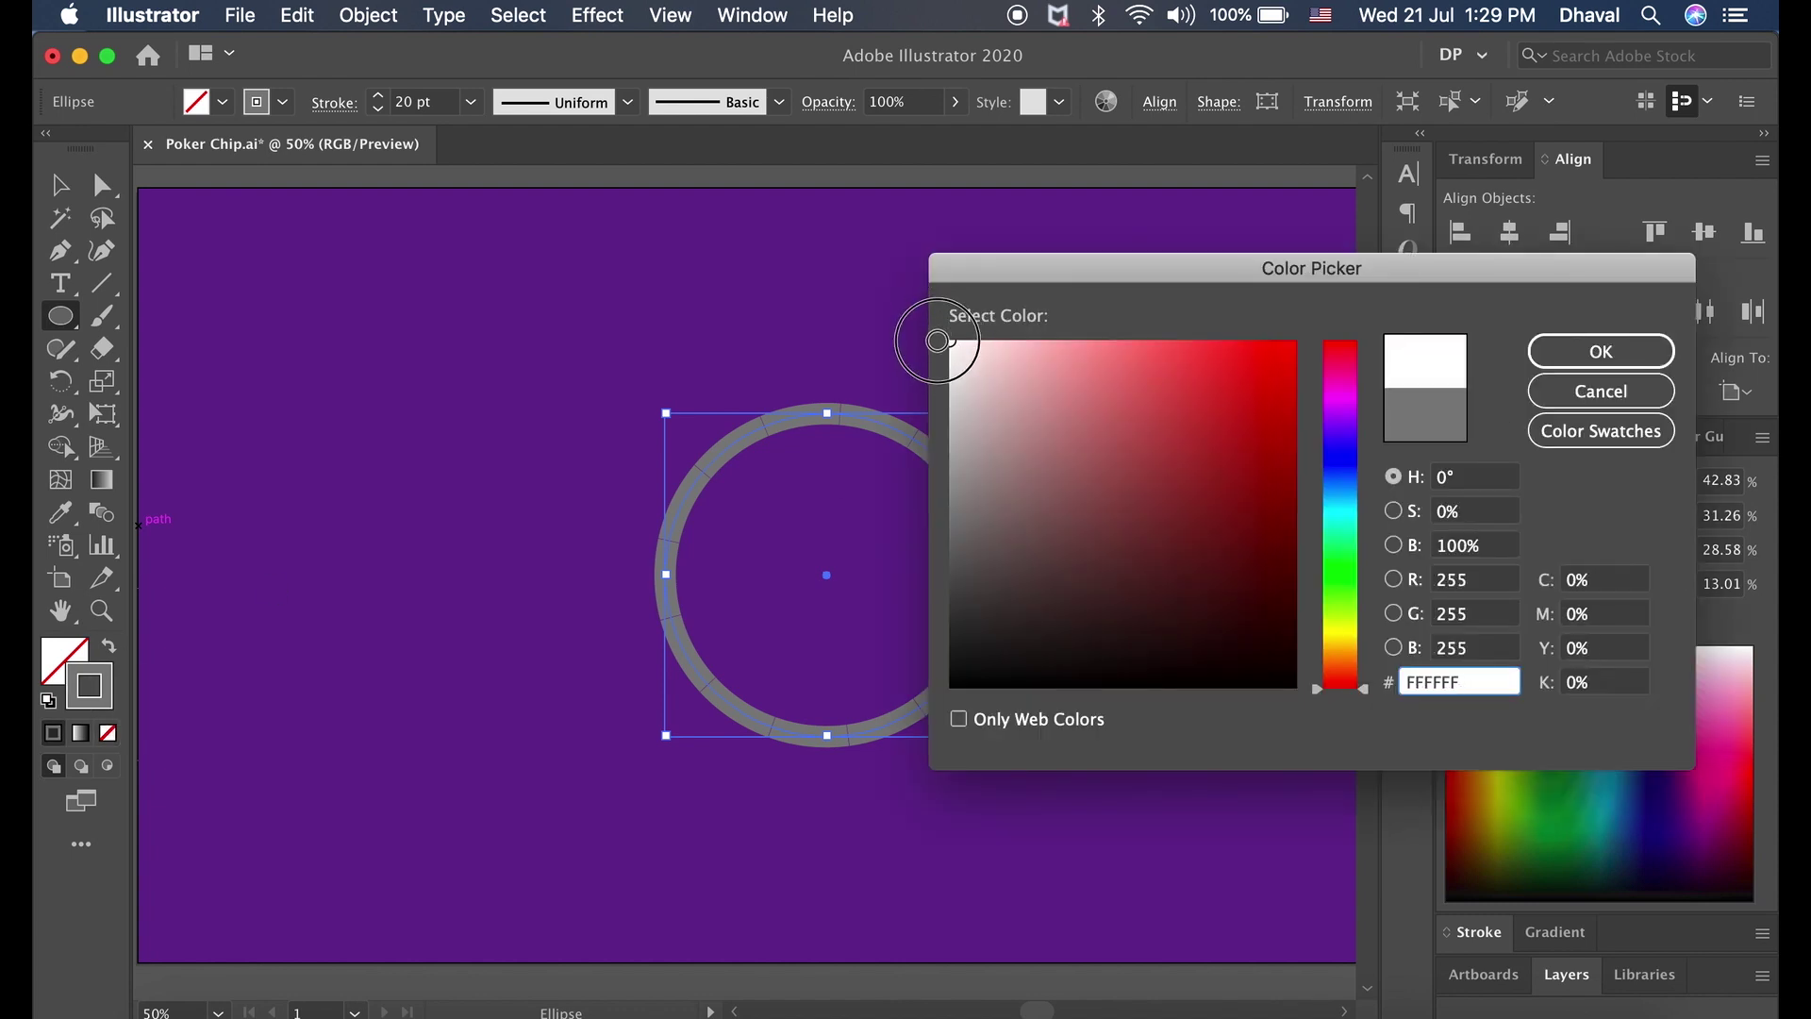
click(1562, 354)
key(v)
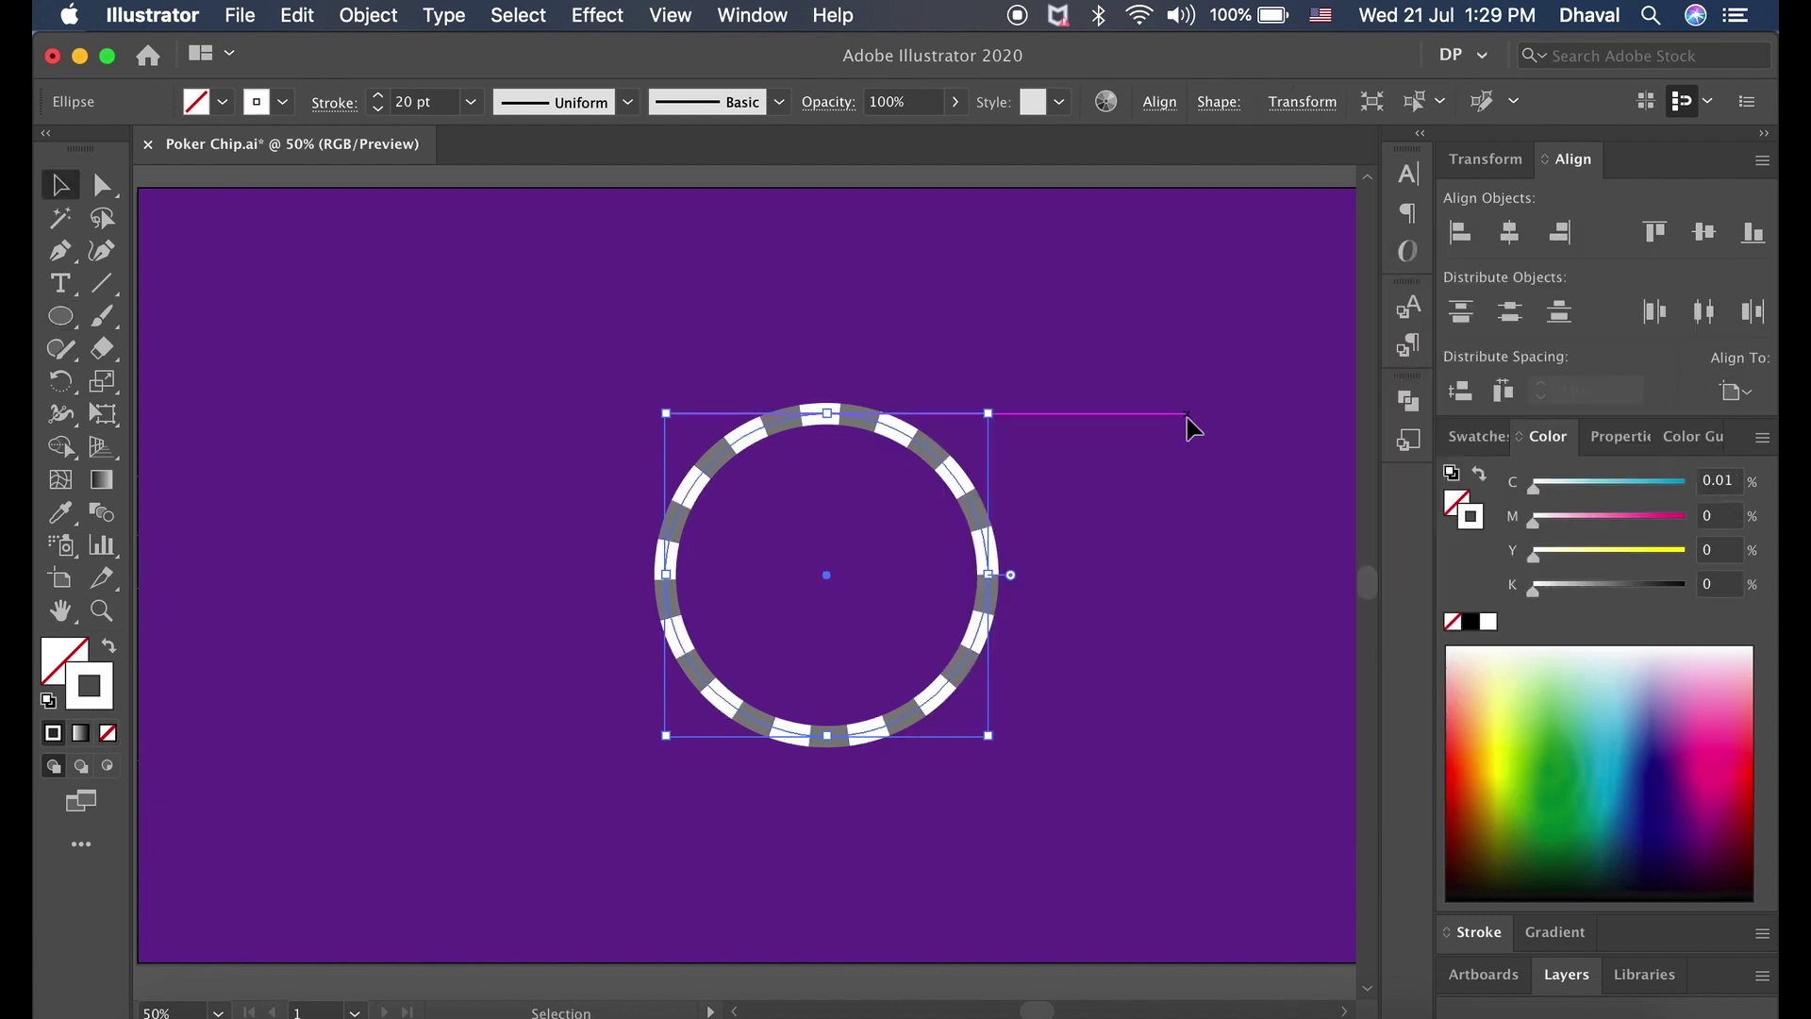
click(1191, 427)
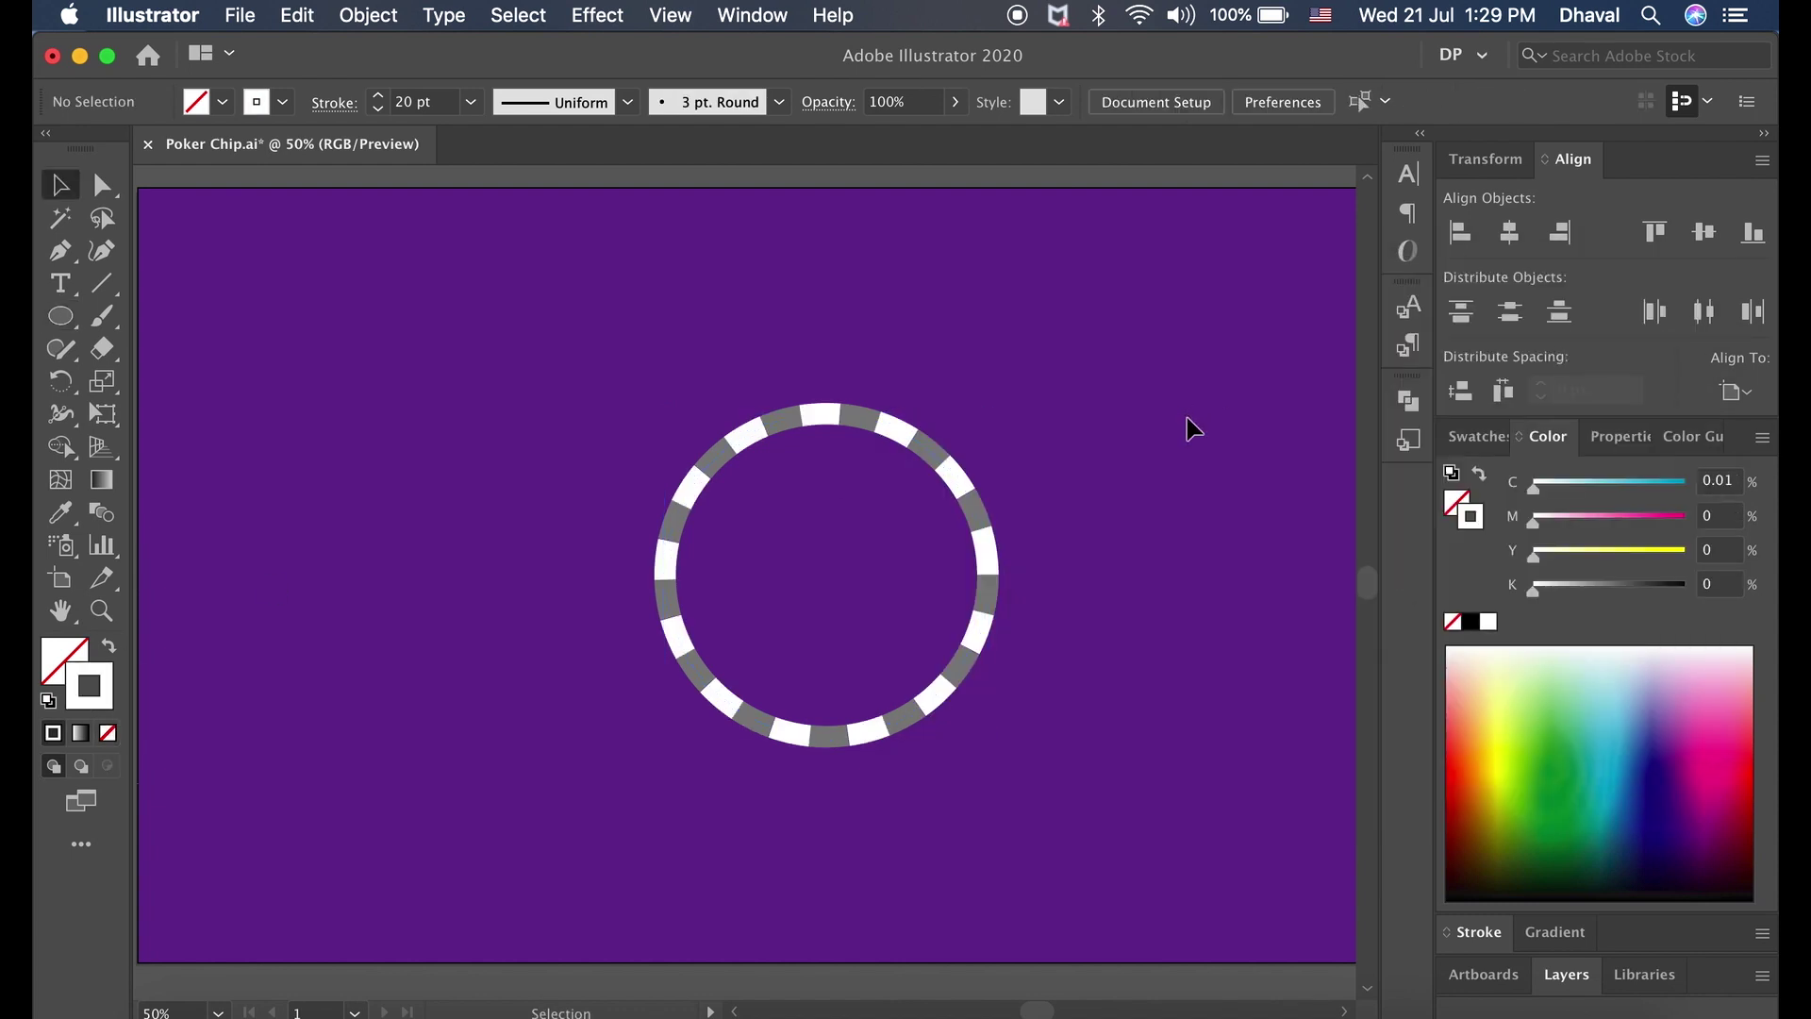
Step: Set the colours to a 60% grey fill with no outline
click(49, 703)
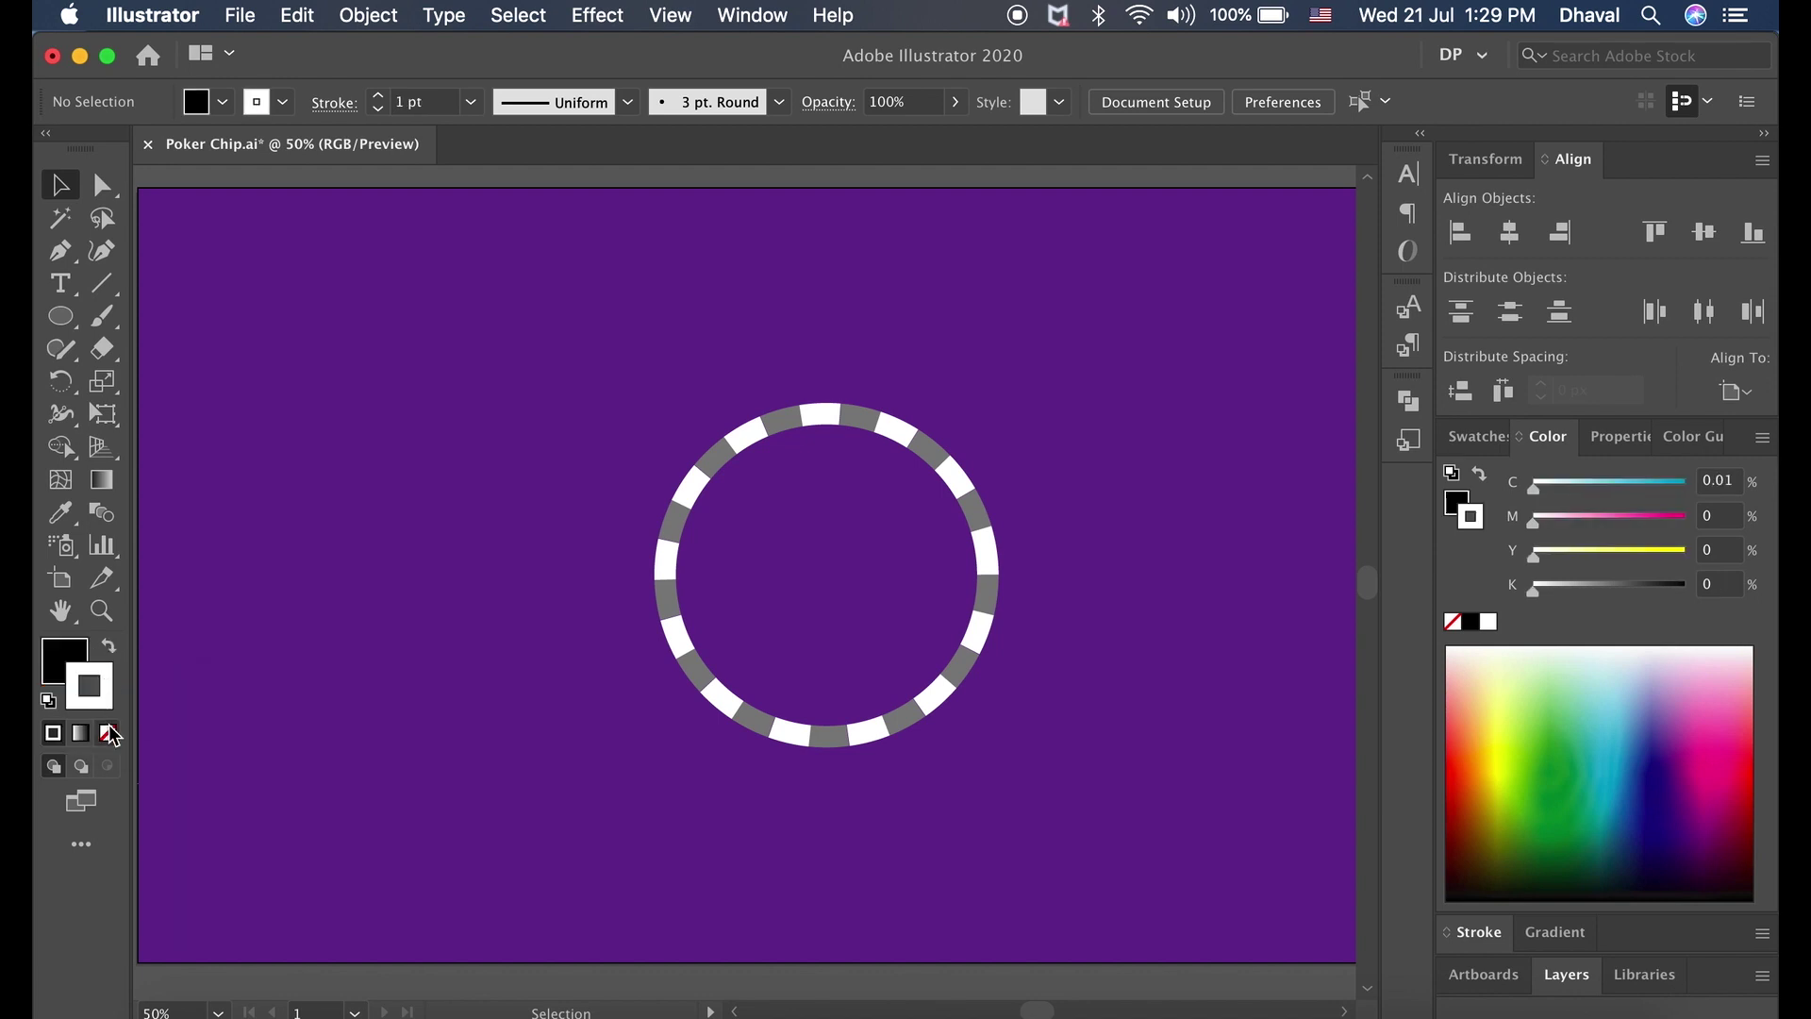
click(110, 735)
double_click(59, 660)
click(1470, 545)
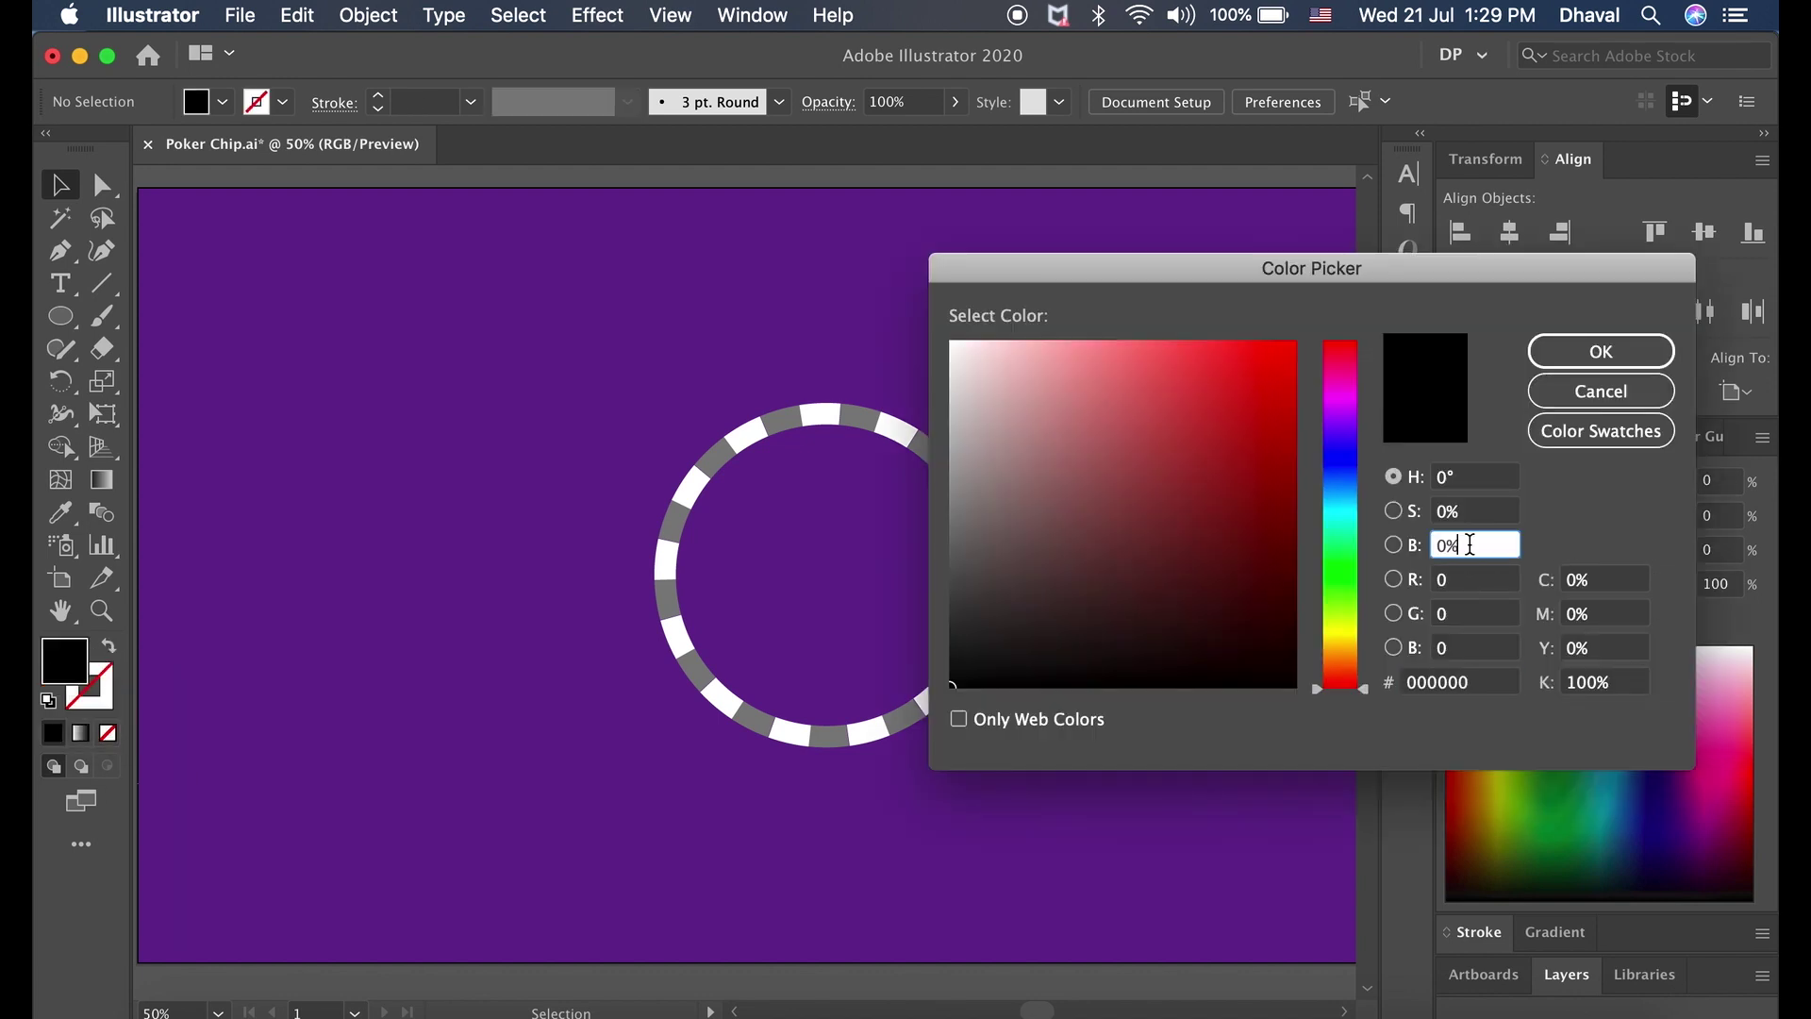
key(Return)
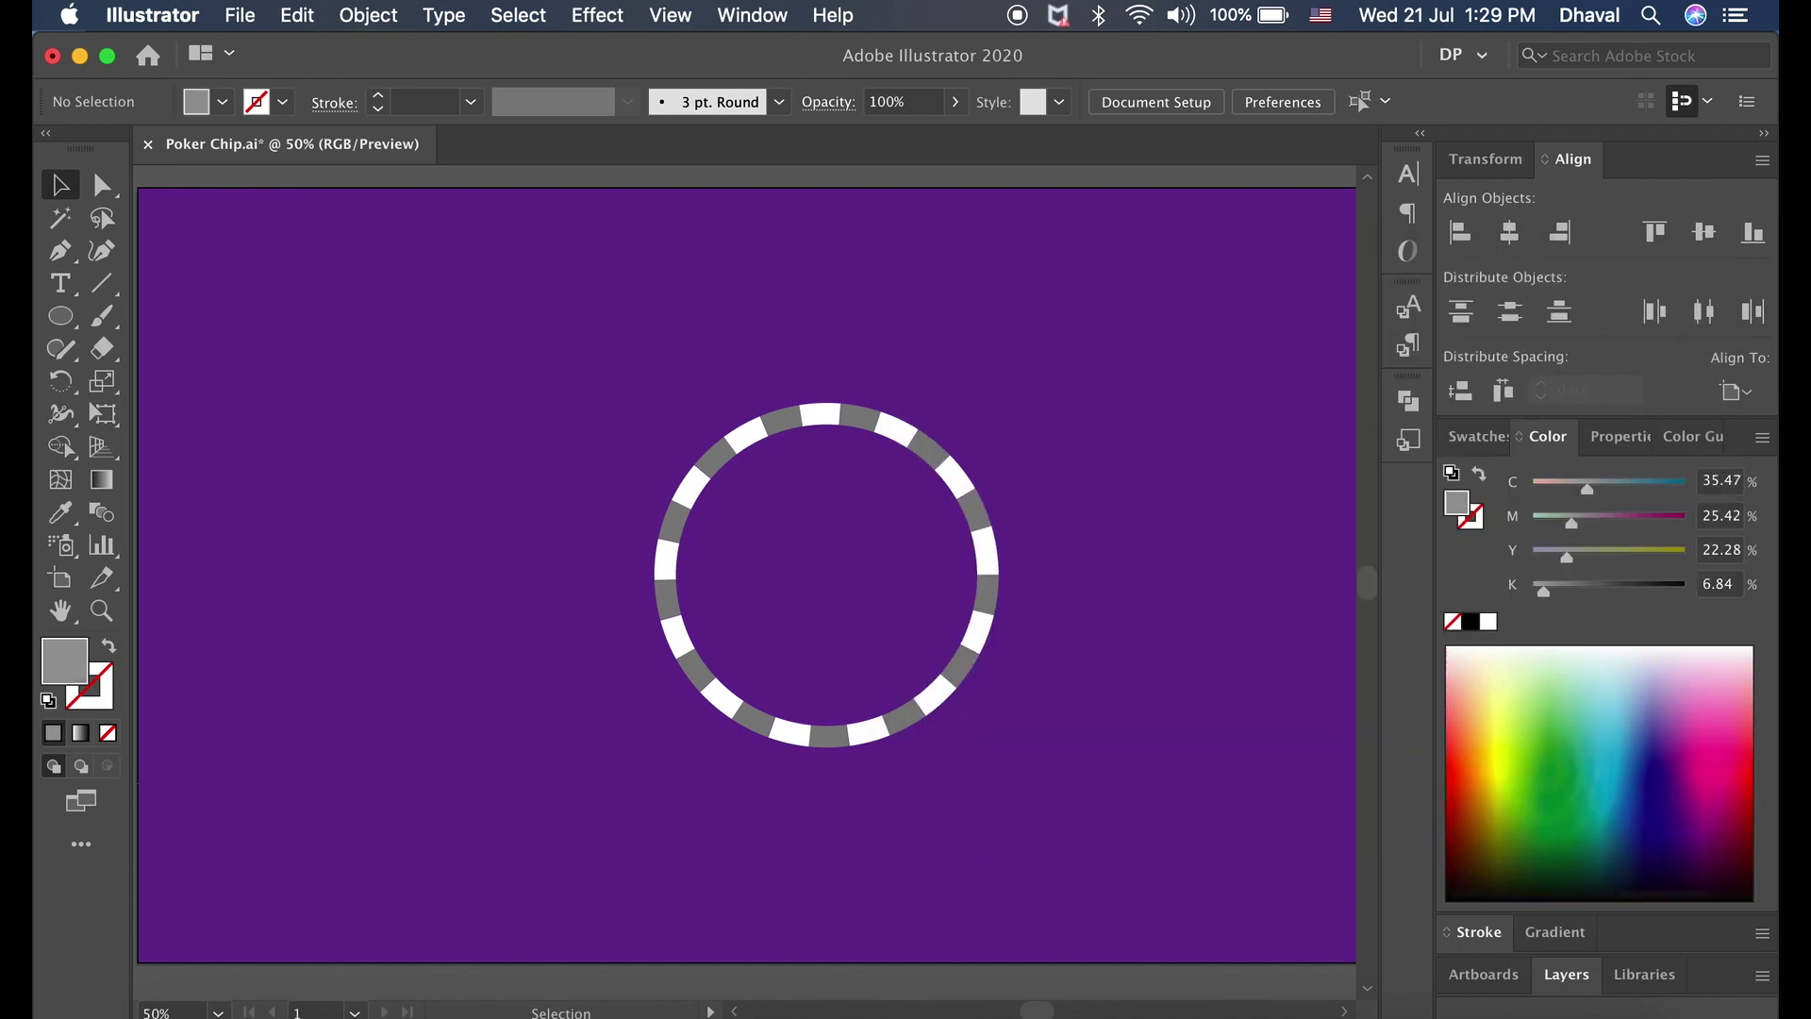
Step: Draw a grey circle outward from the chip's centre to fill the striped ring
click(61, 316)
drag(828, 577, 977, 685)
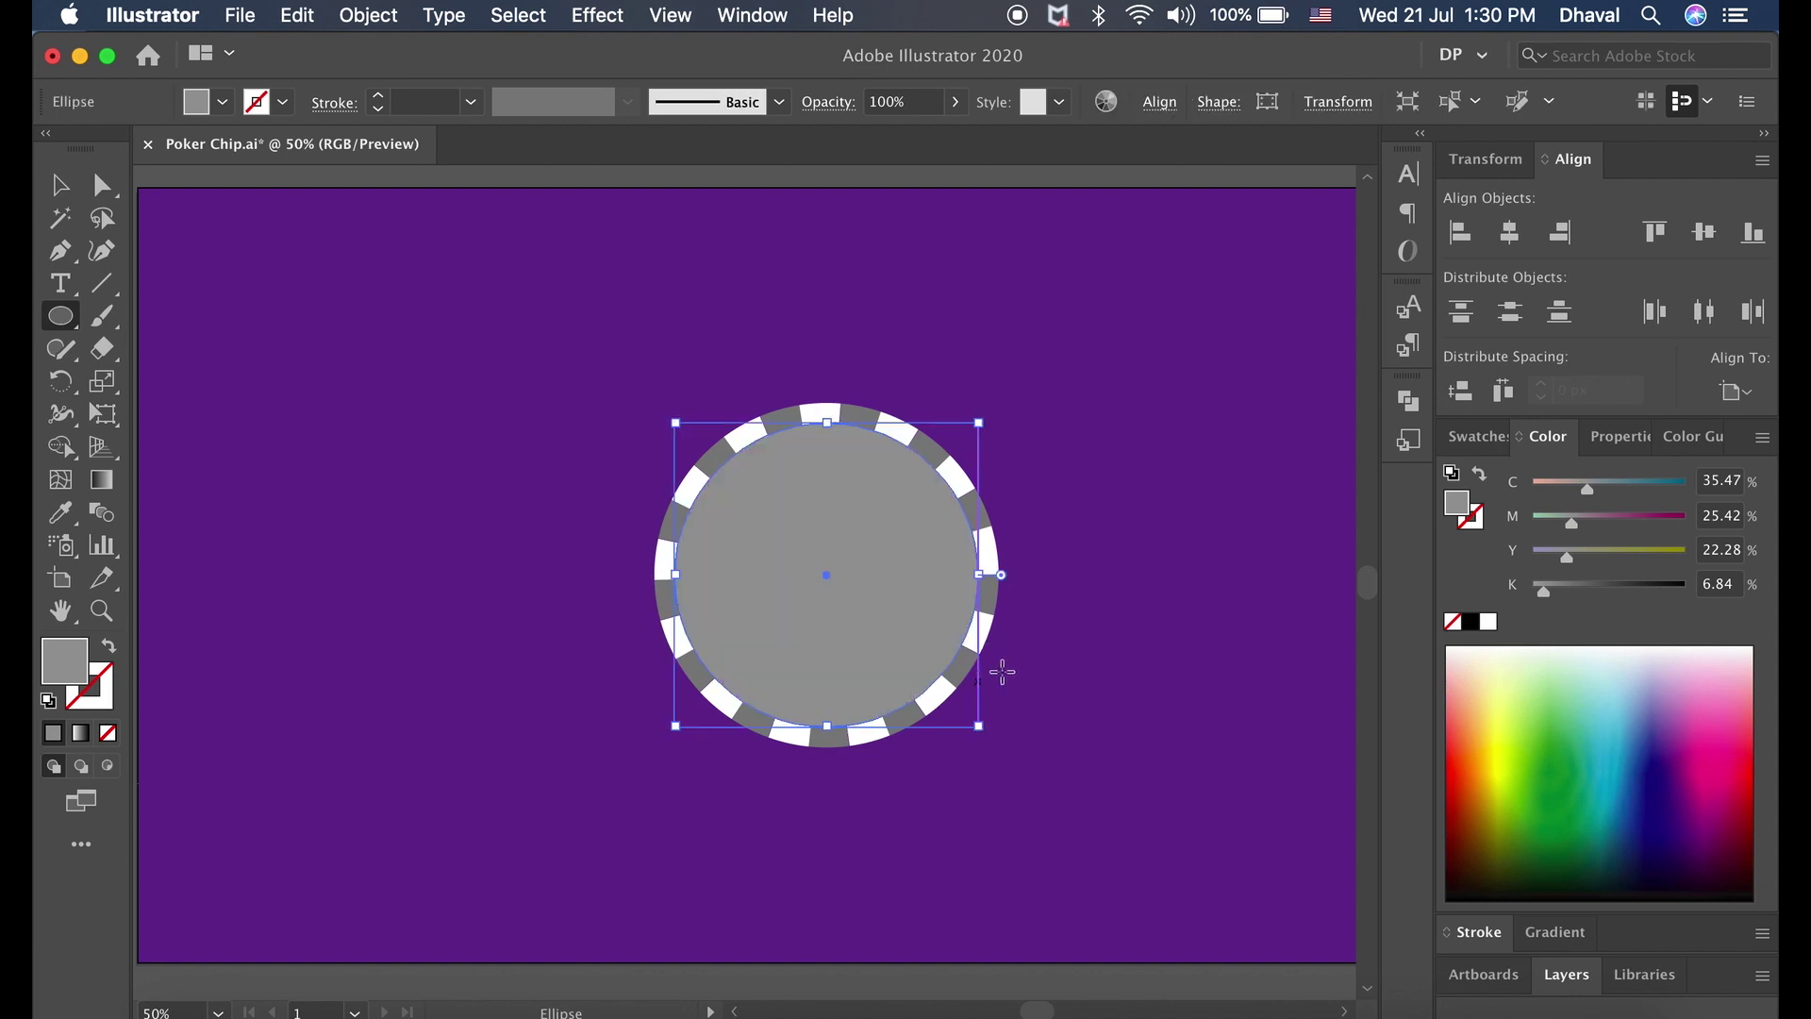
key(v)
click(1093, 647)
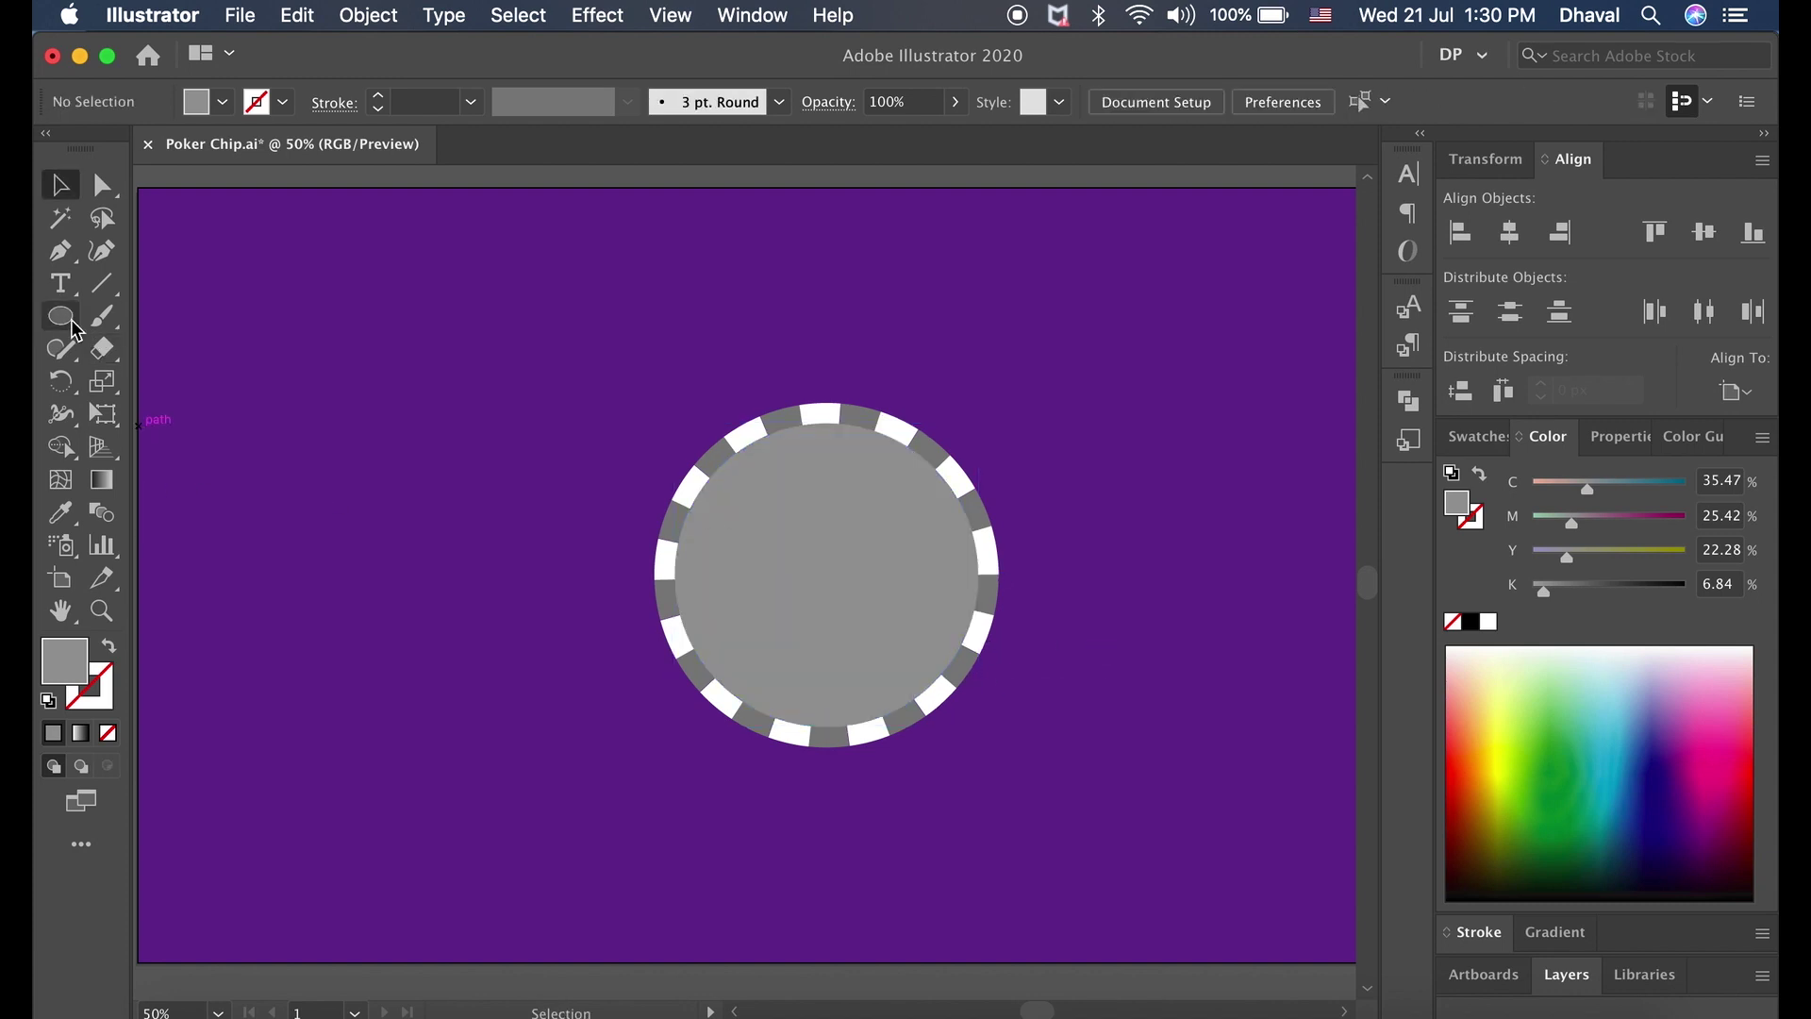
click(48, 701)
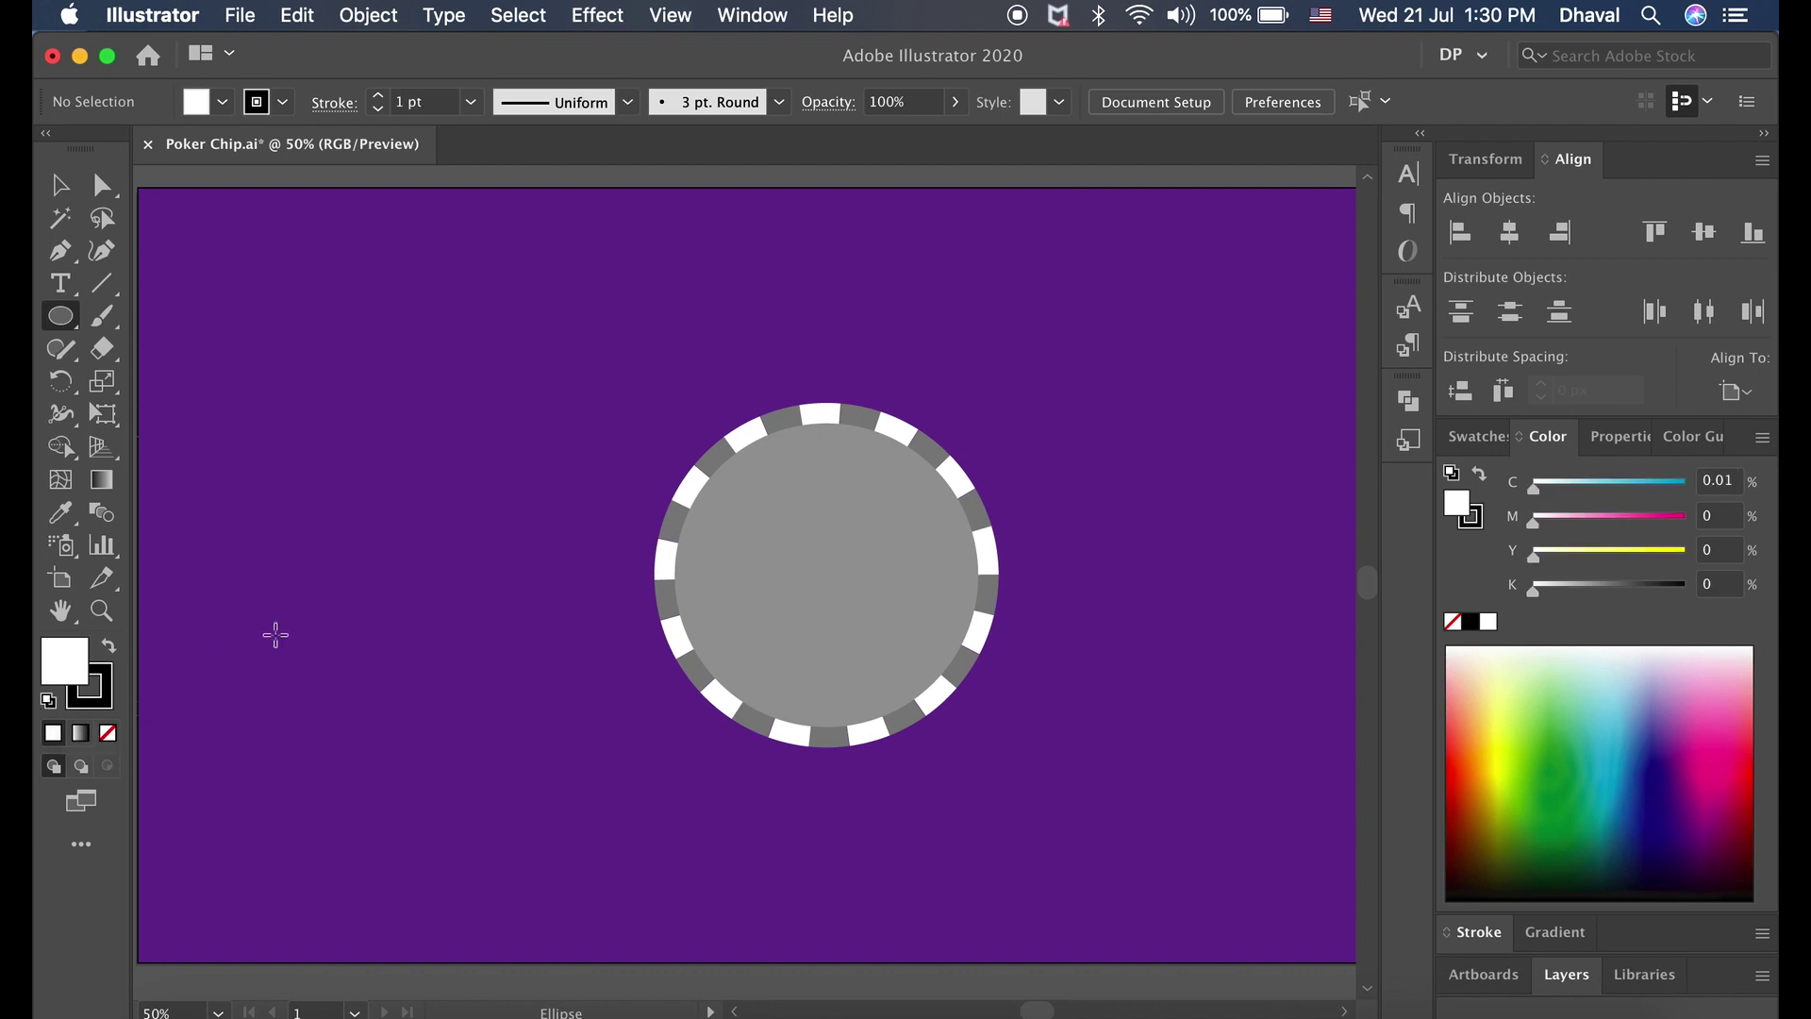
Step: Draw a smaller 60% grey circle at the chip's centre with a 15 pt white outline
click(110, 646)
double_click(64, 663)
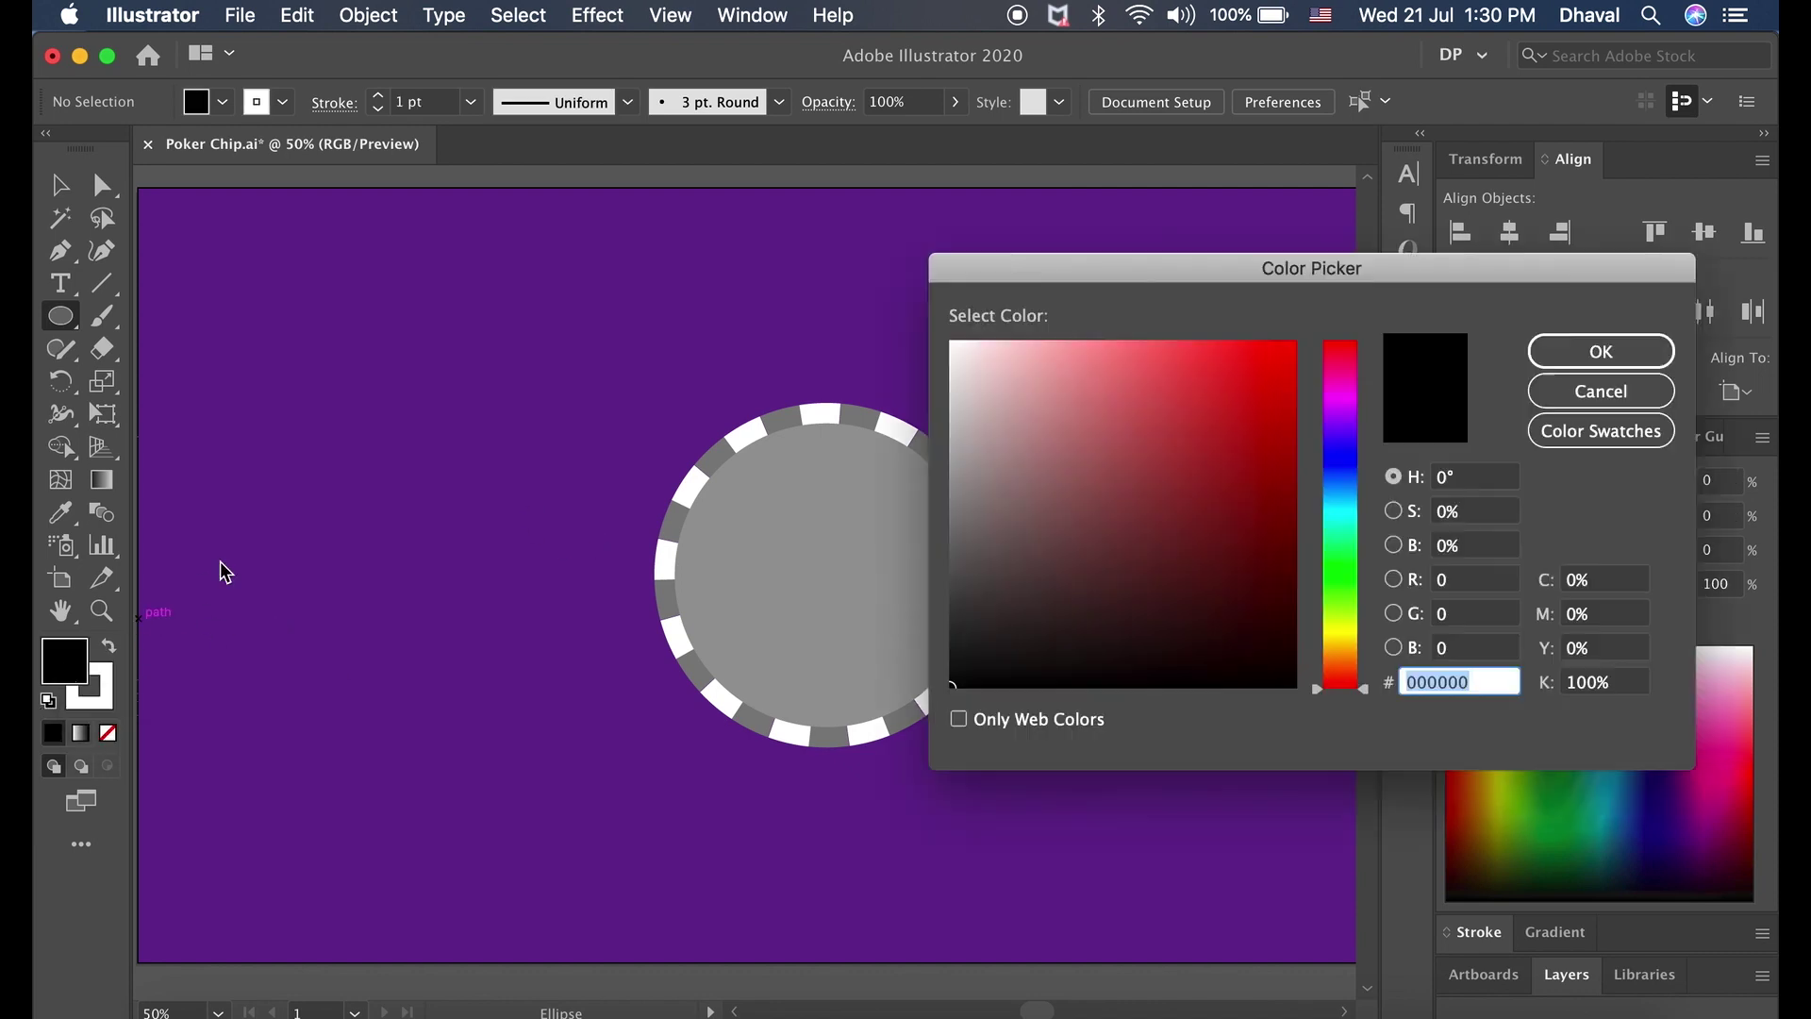
click(1495, 550)
text(60)
key(Return)
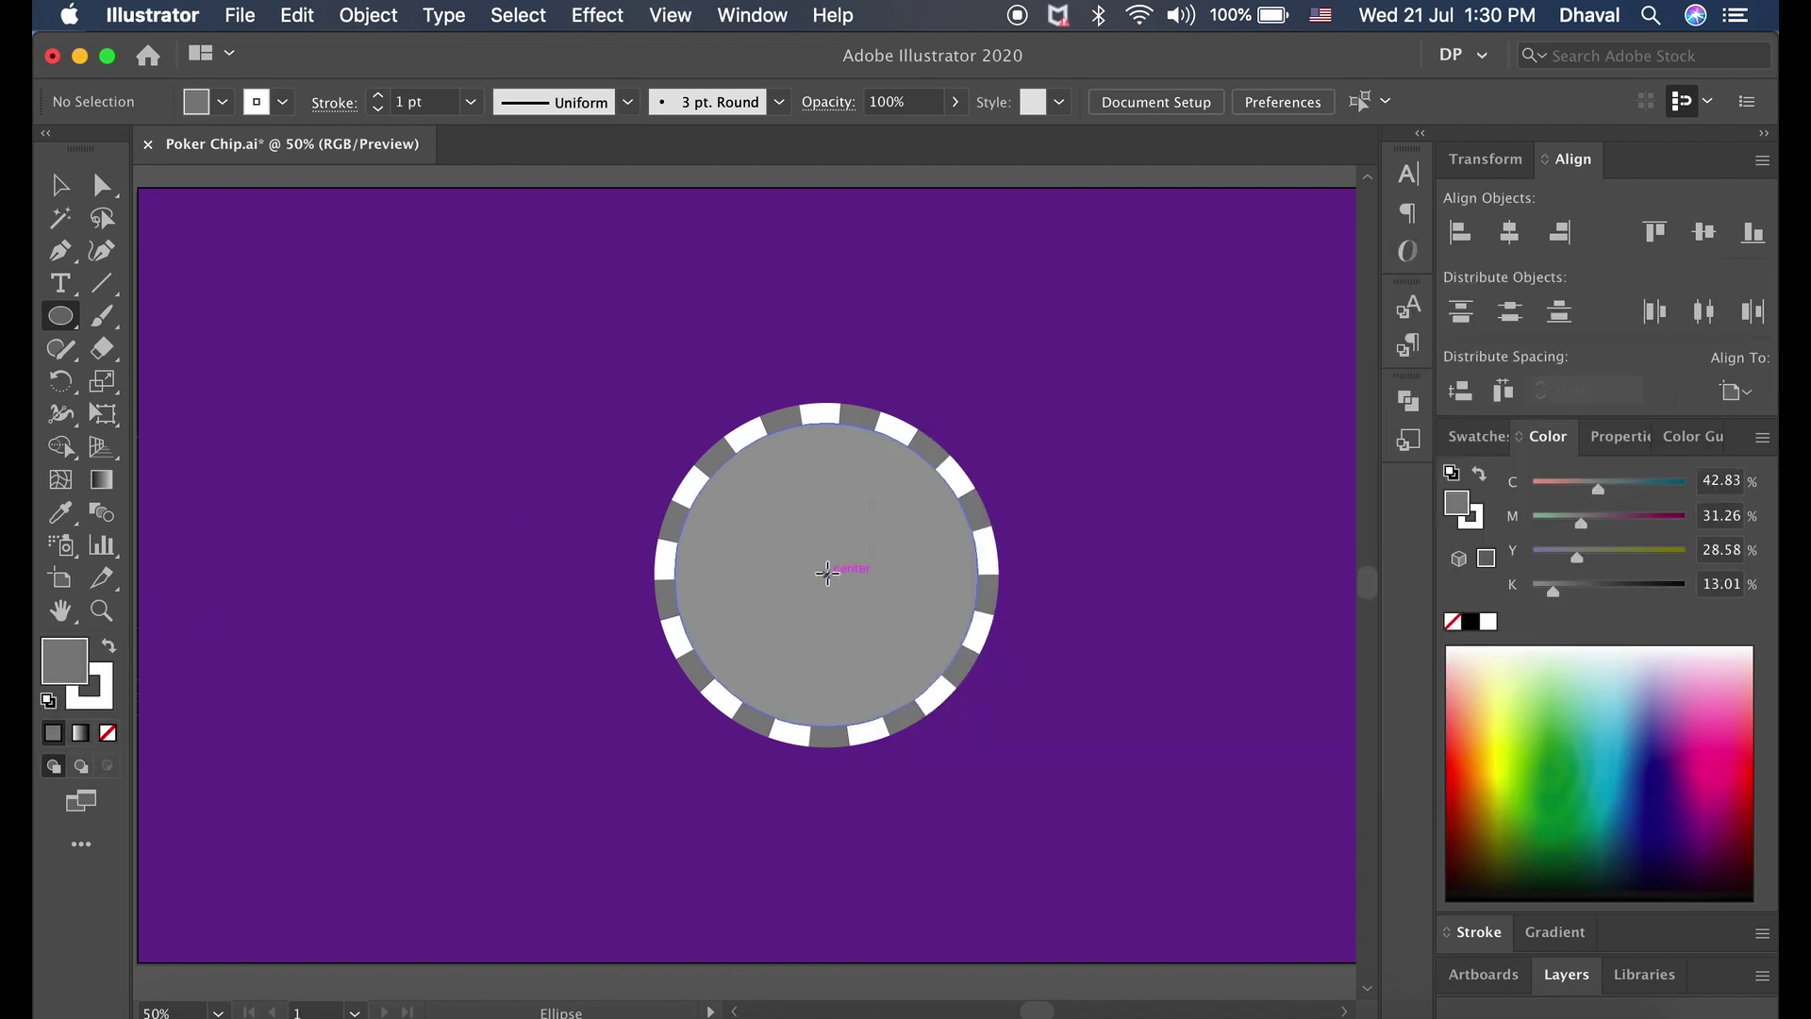
drag(828, 573, 944, 690)
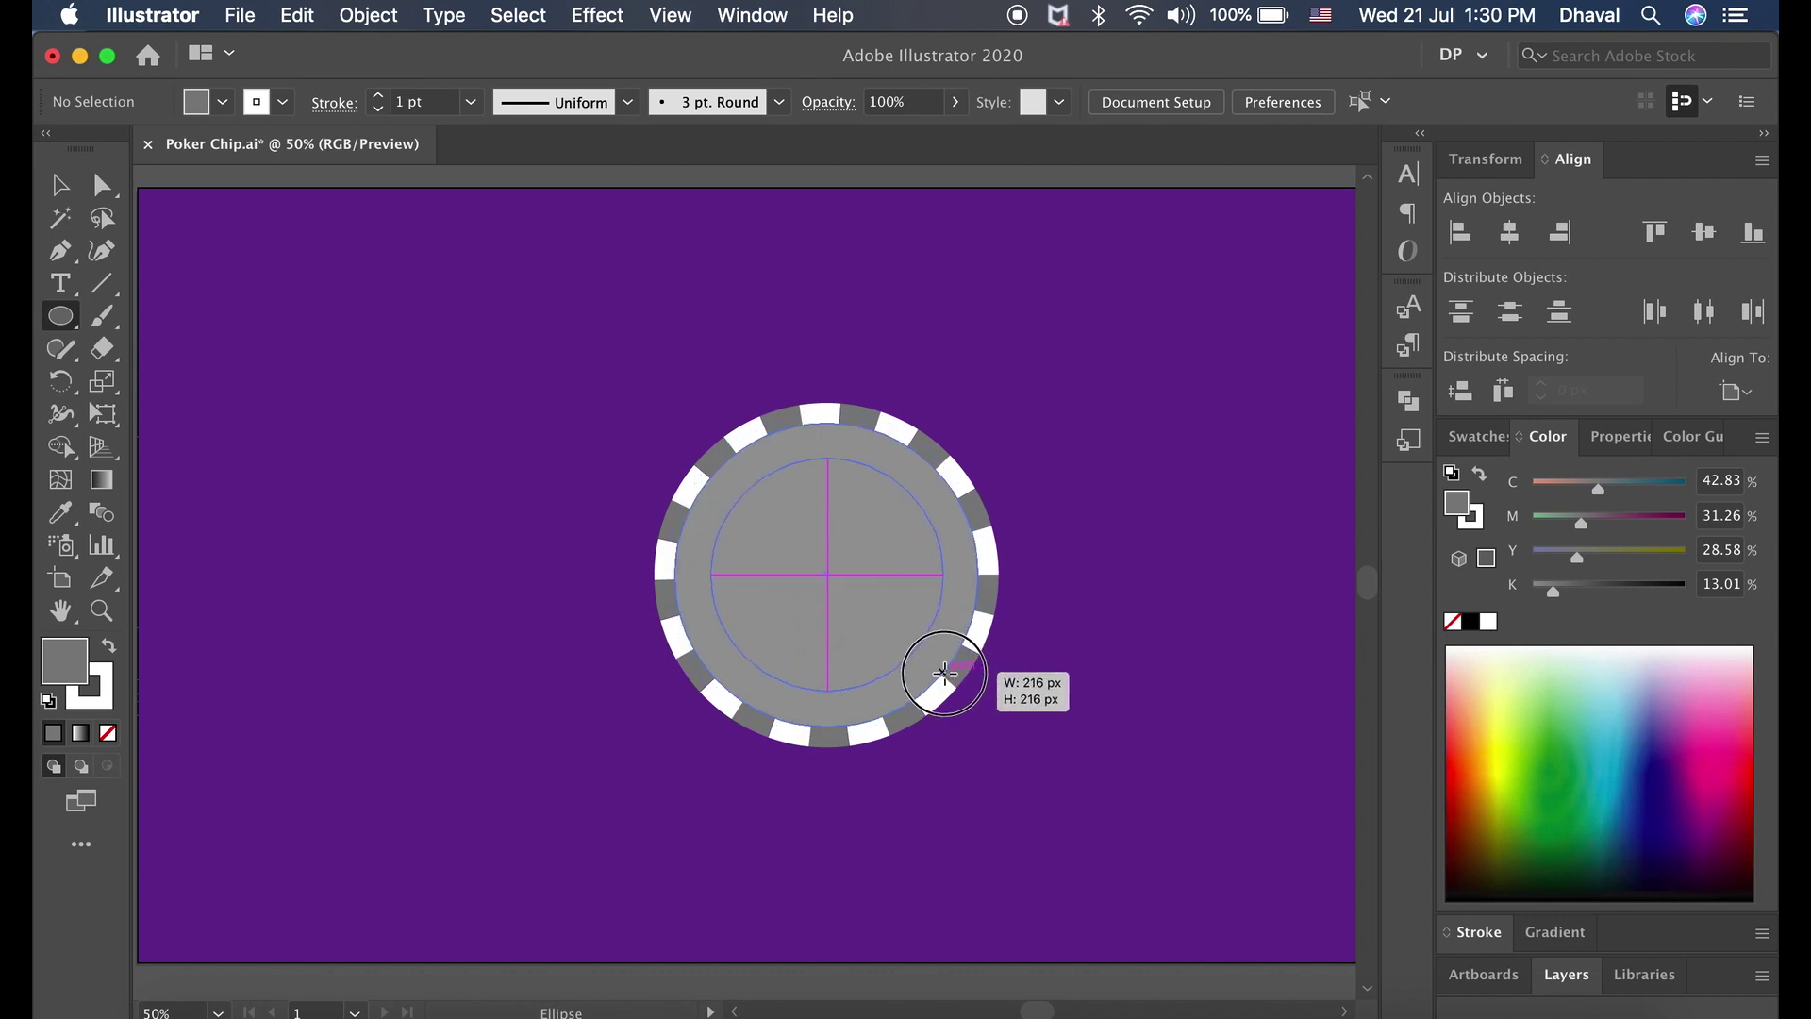
click(423, 102)
text(15)
key(Return)
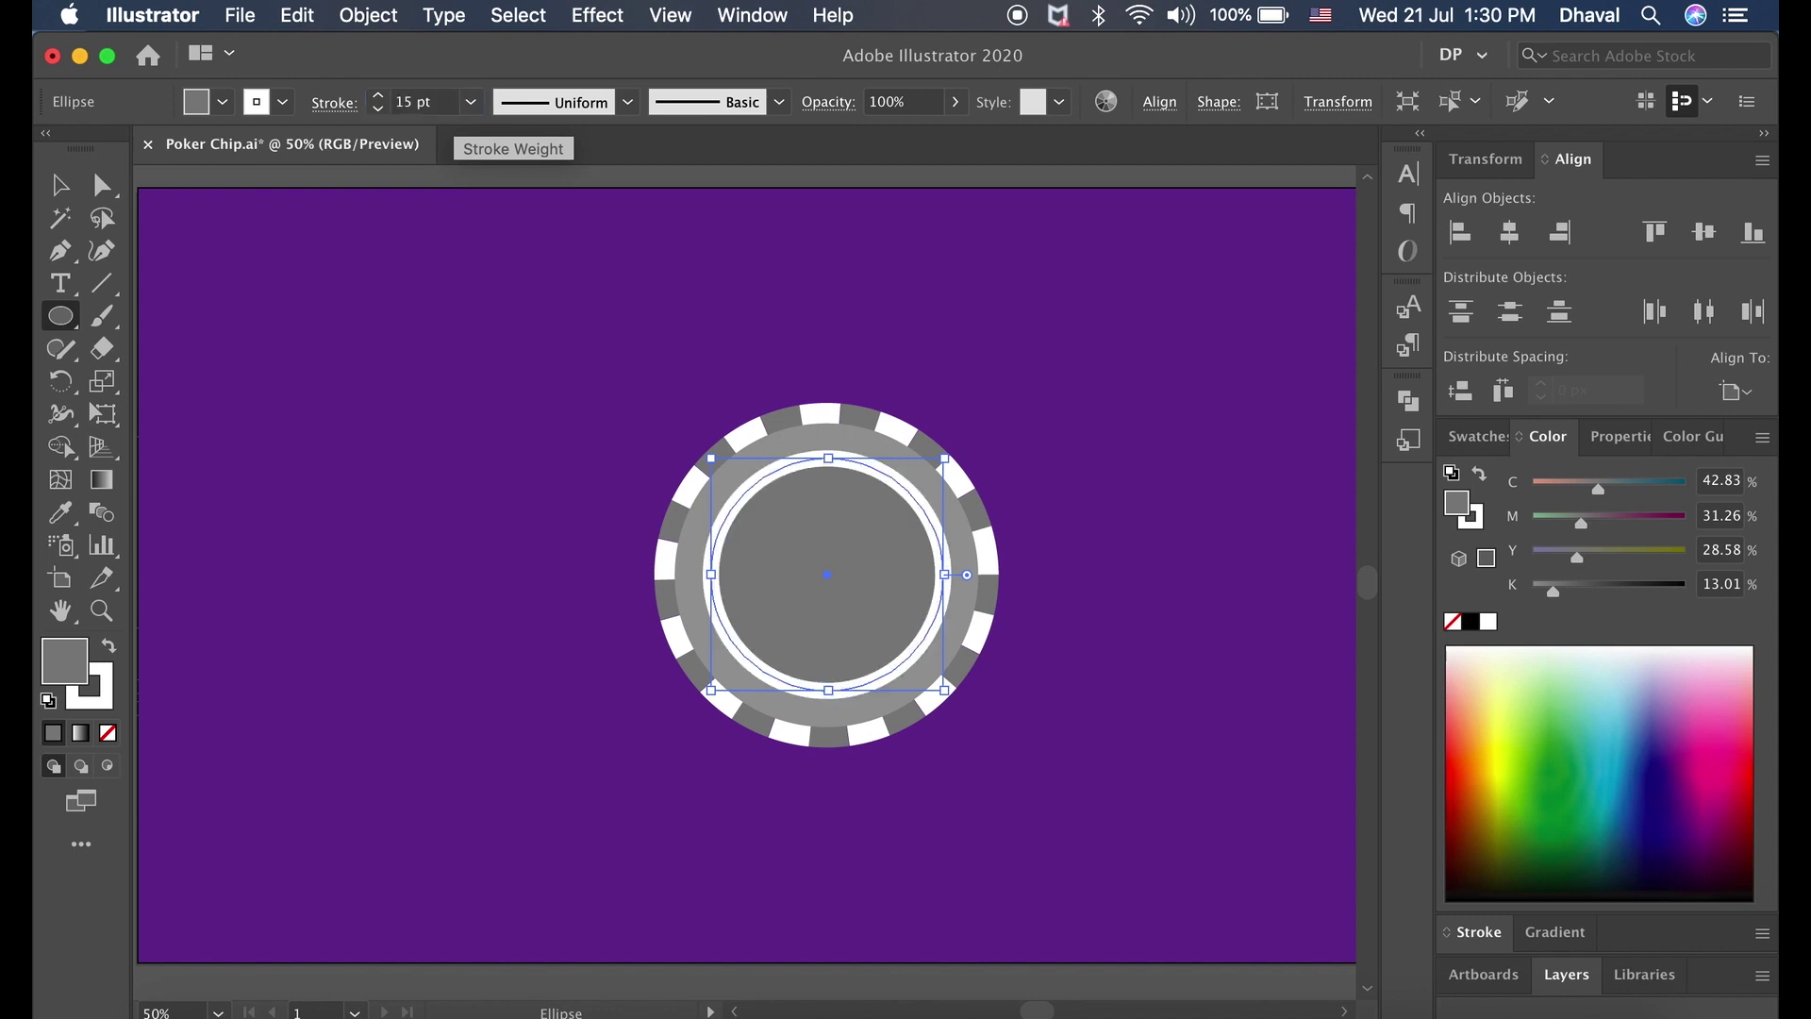
Step: Scale the inner circle slightly with Free Transform so it fits inside the rim
key(v)
click(1110, 457)
click(881, 530)
key(e)
mouse_move(946, 460)
mouse_down()
mouse_move(975, 450)
mouse_move(964, 436)
mouse_up()
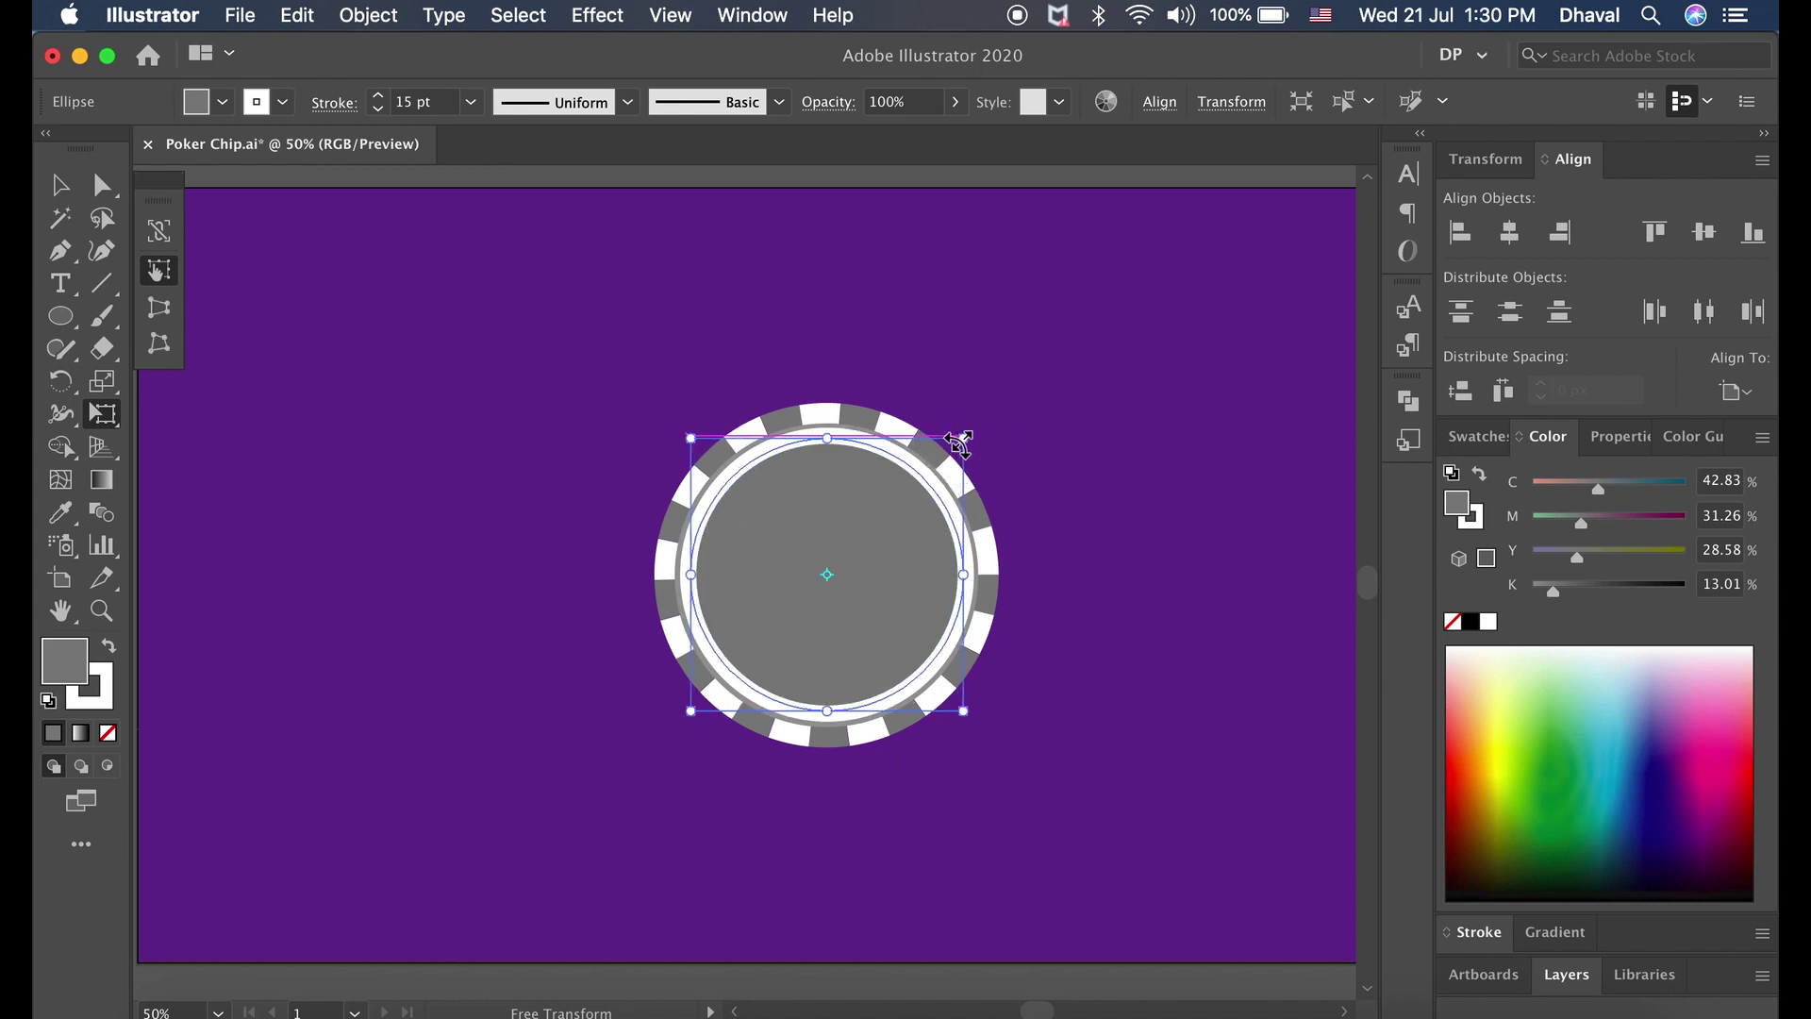
key(v)
click(1139, 526)
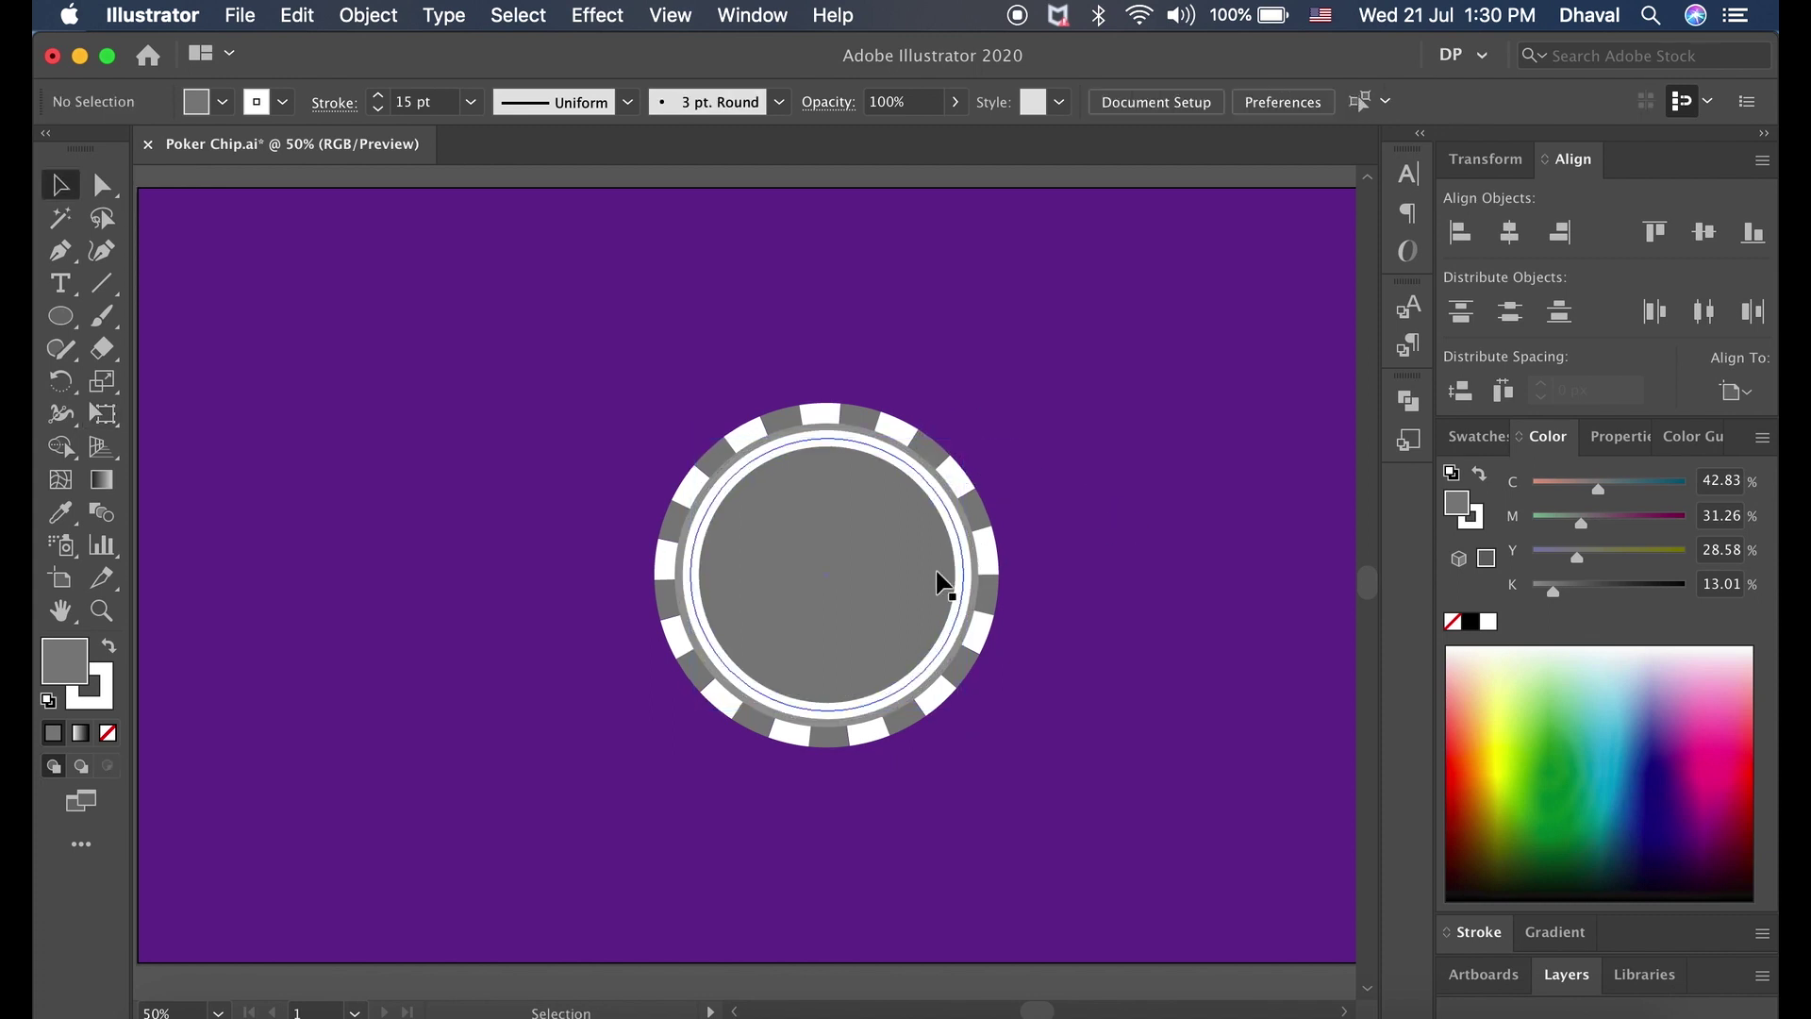
drag(61, 316, 189, 311)
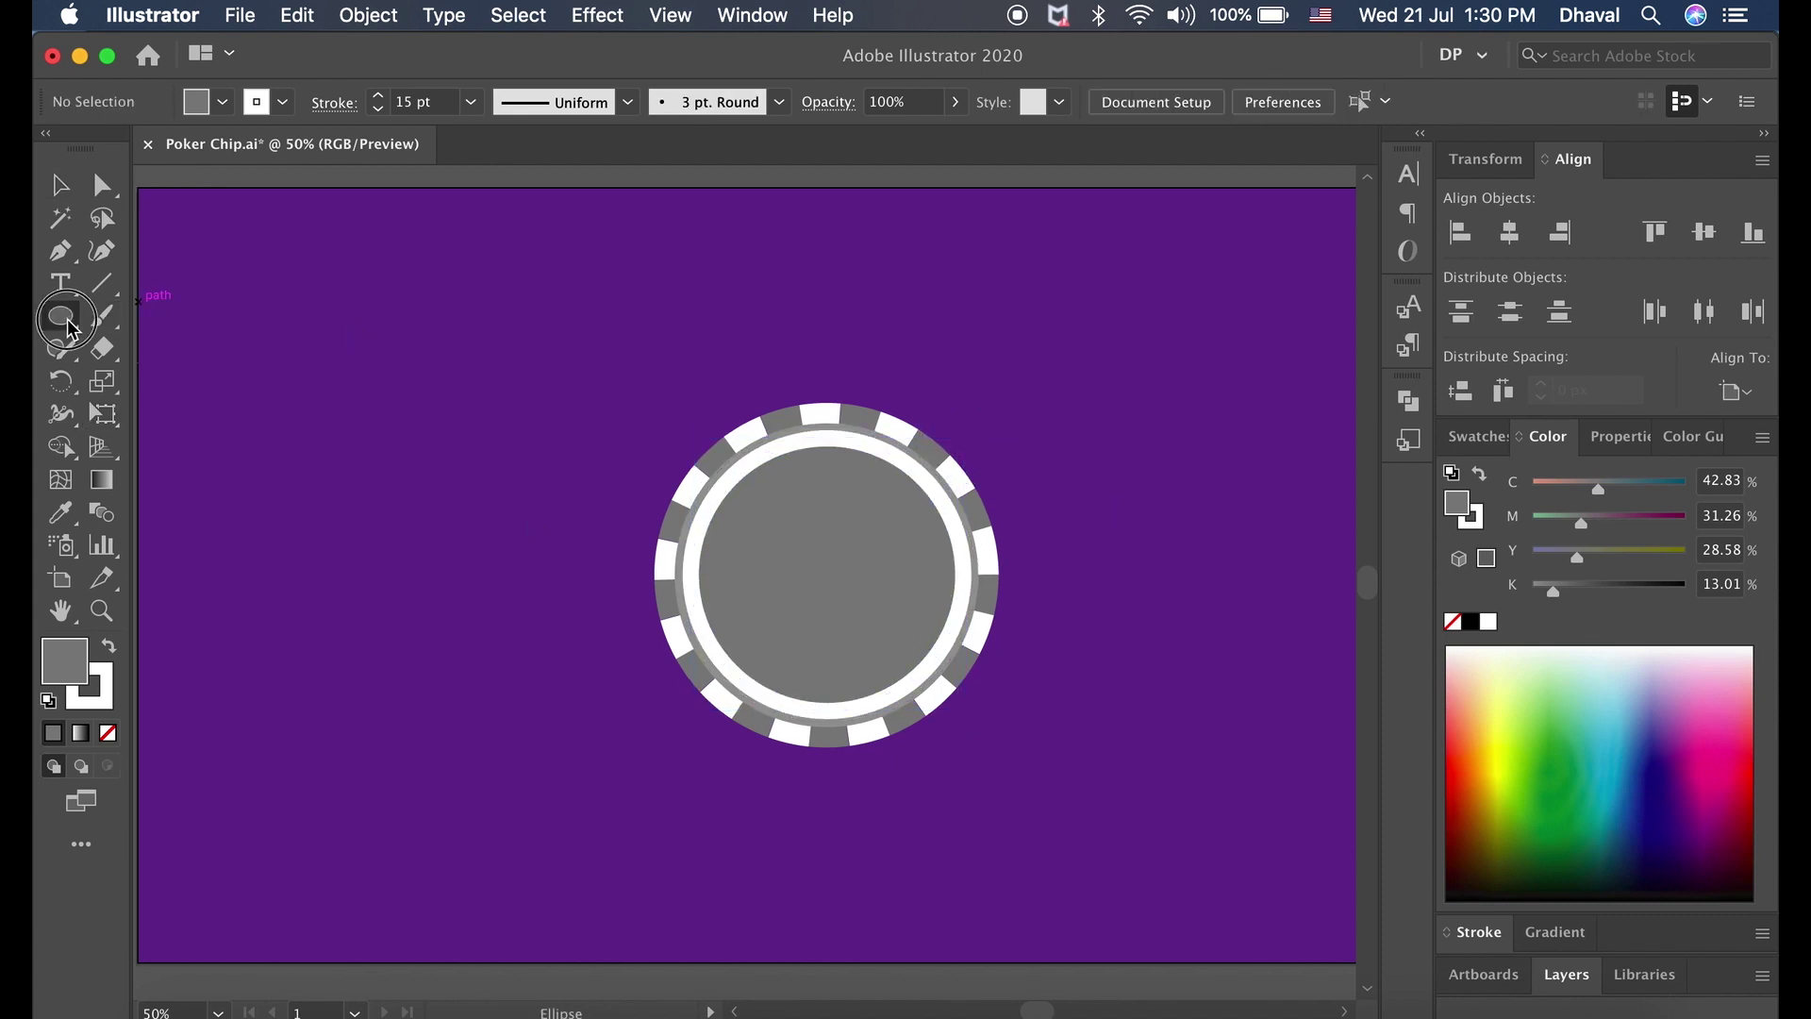
Step: Create a white, stroke-free 75 × 100 px rectangle
click(48, 701)
click(104, 698)
click(109, 733)
click(441, 461)
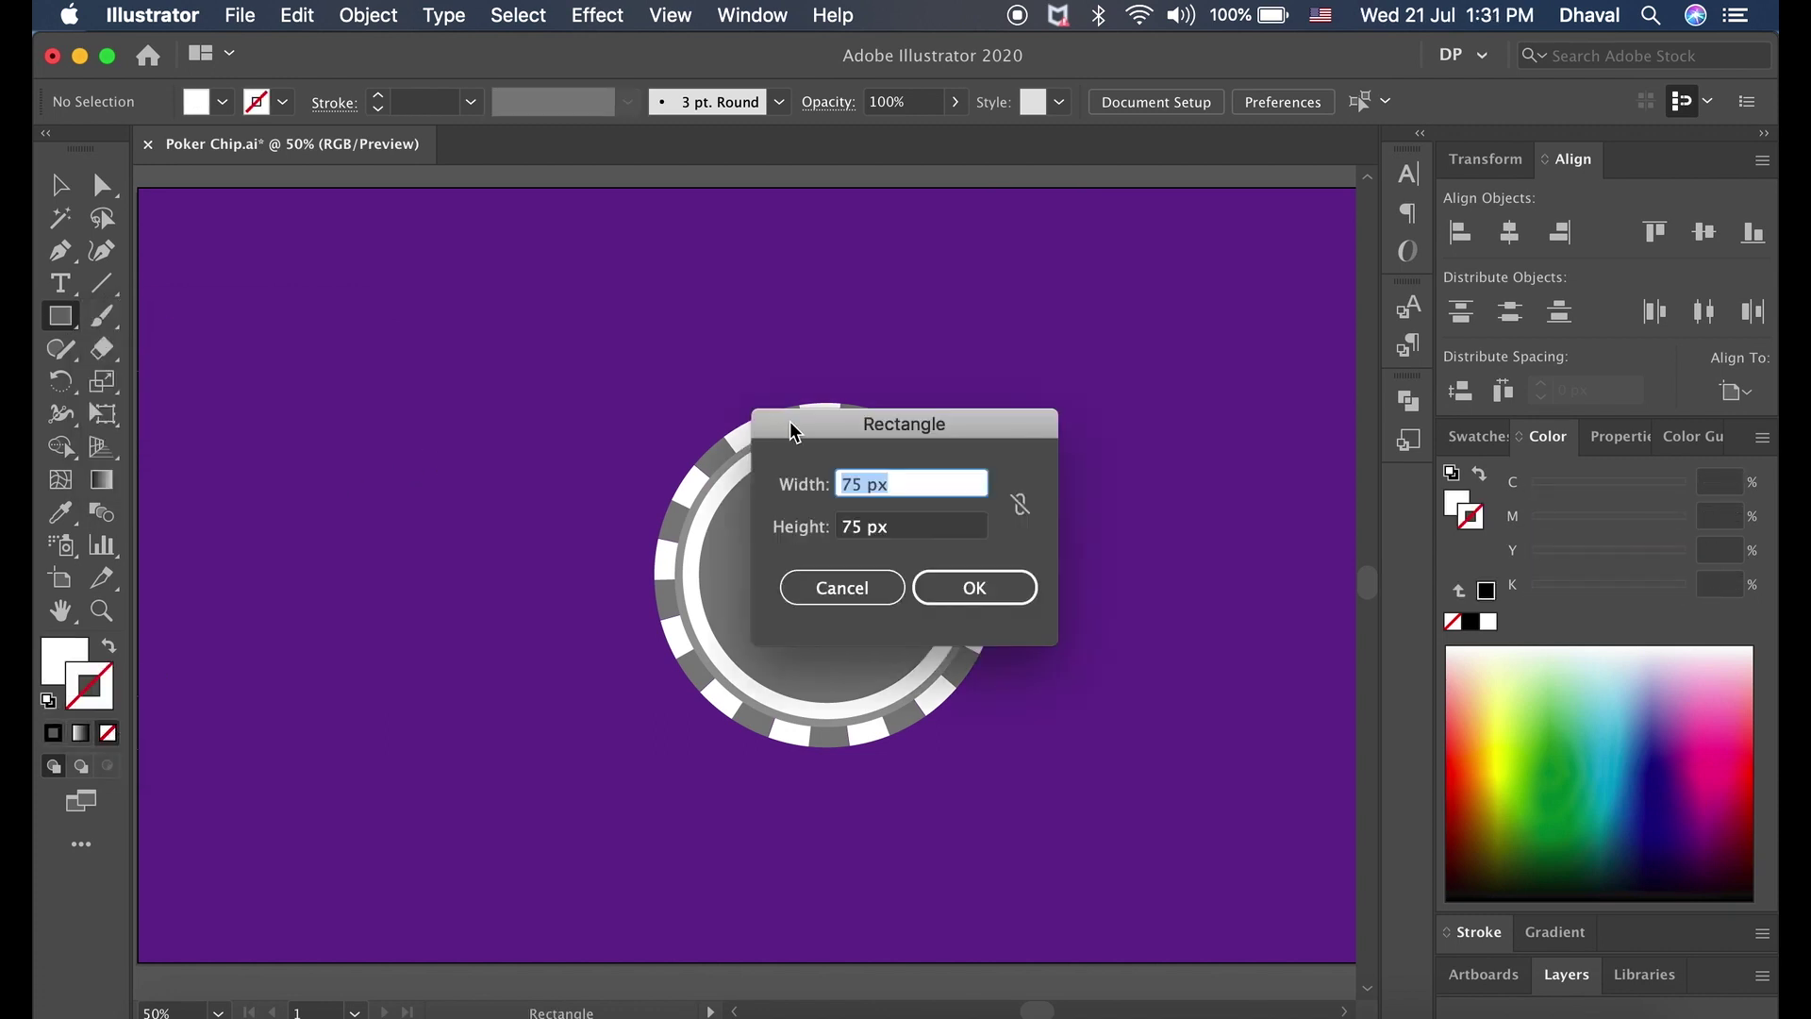
key(Tab)
key(Return)
Step: Round the rectangle's two top corners and centre the arch on the chip
key(a)
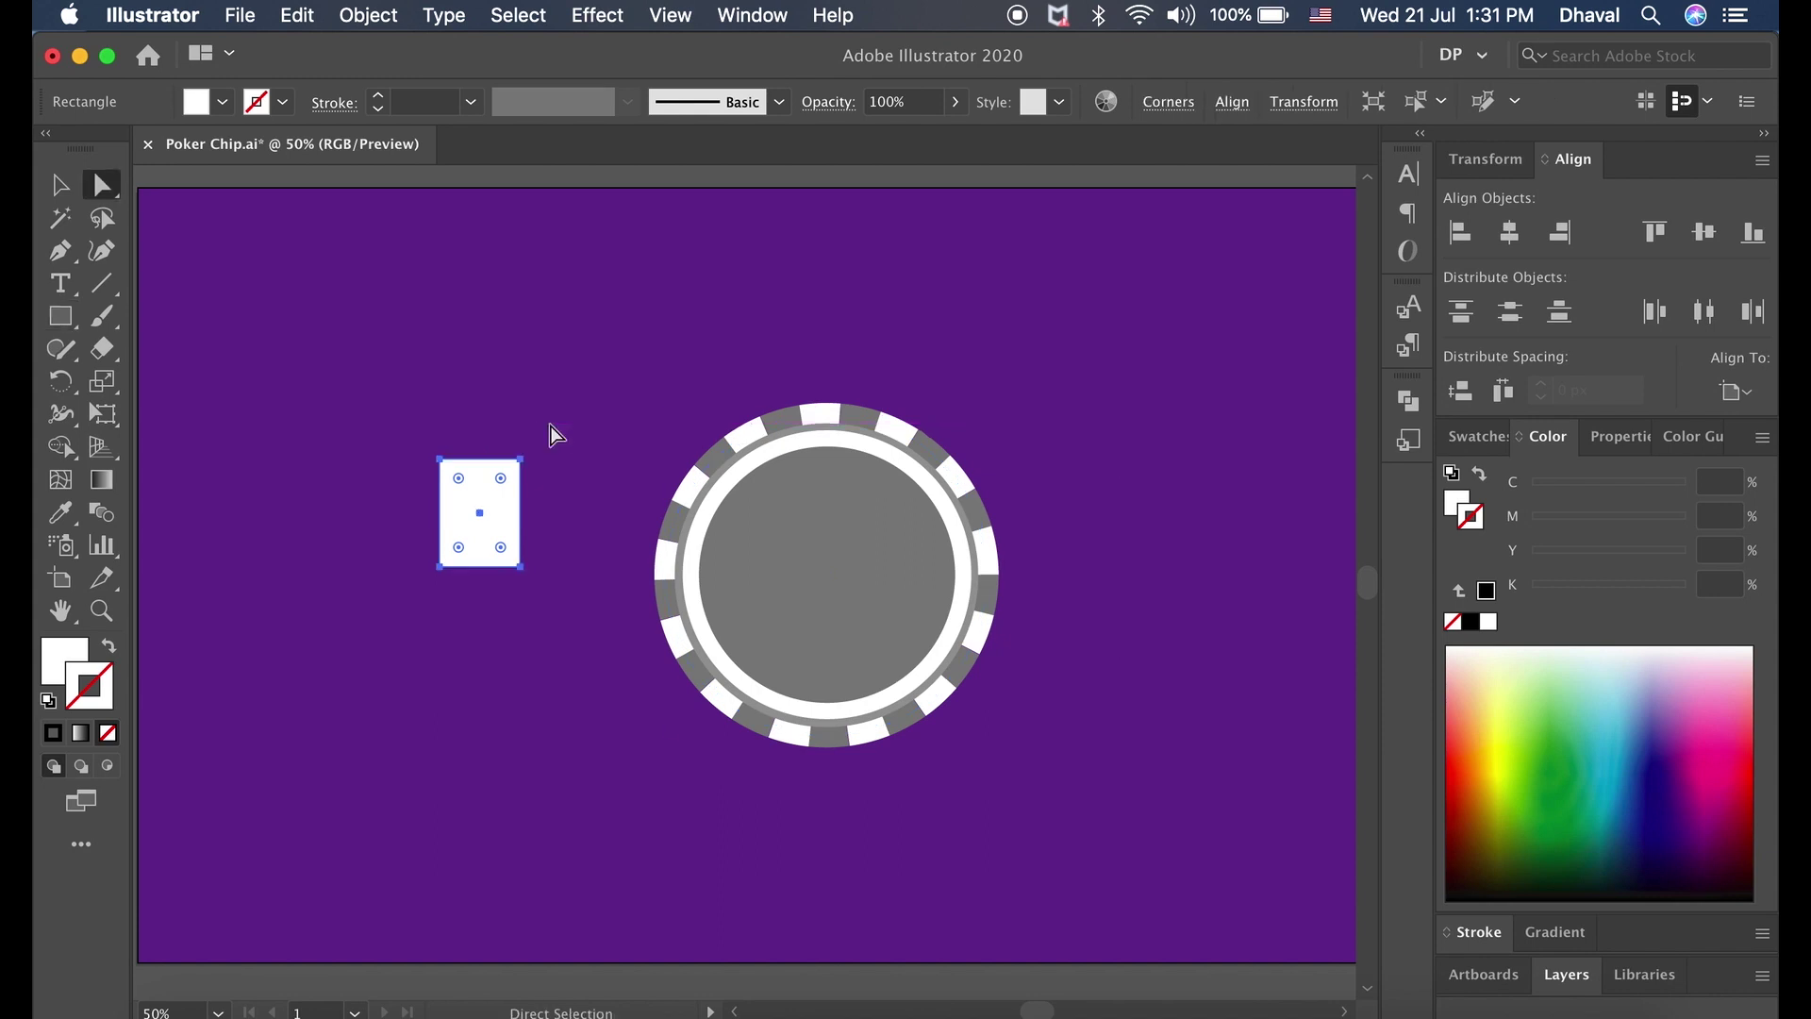
mouse_move(431, 438)
mouse_down()
mouse_move(526, 483)
mouse_move(488, 512)
mouse_up()
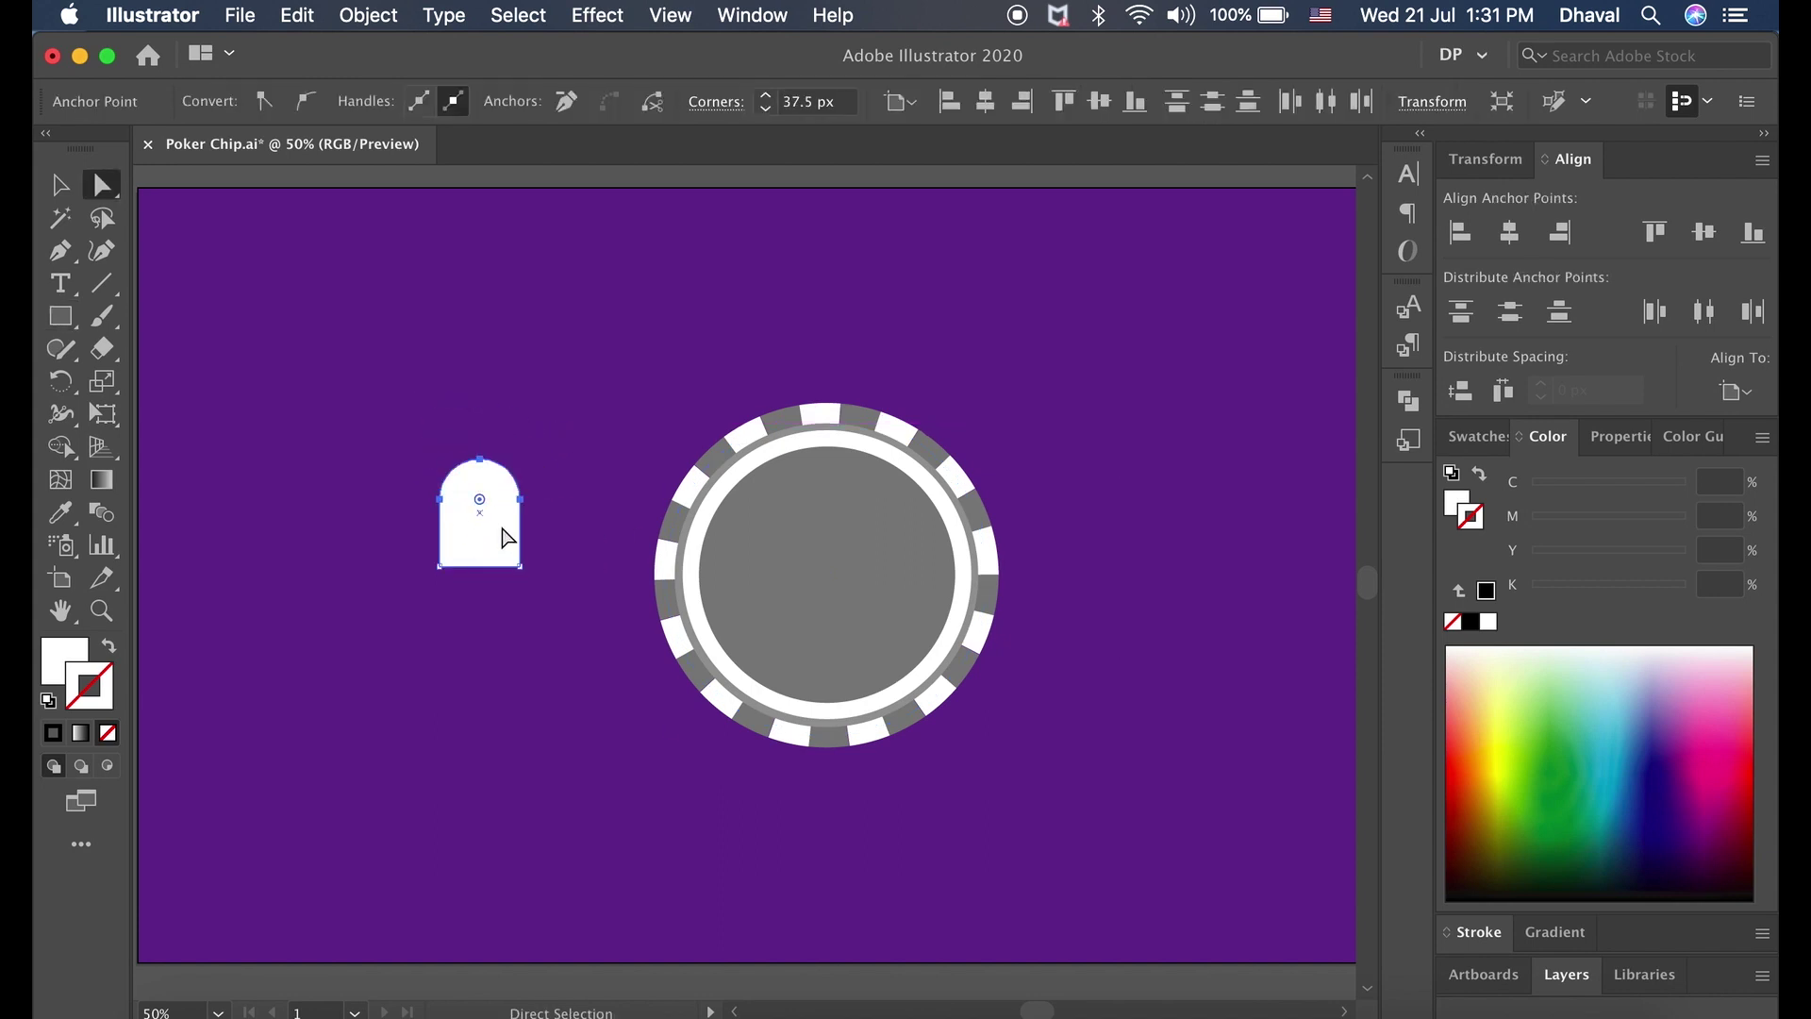
key(v)
click(594, 528)
click(506, 535)
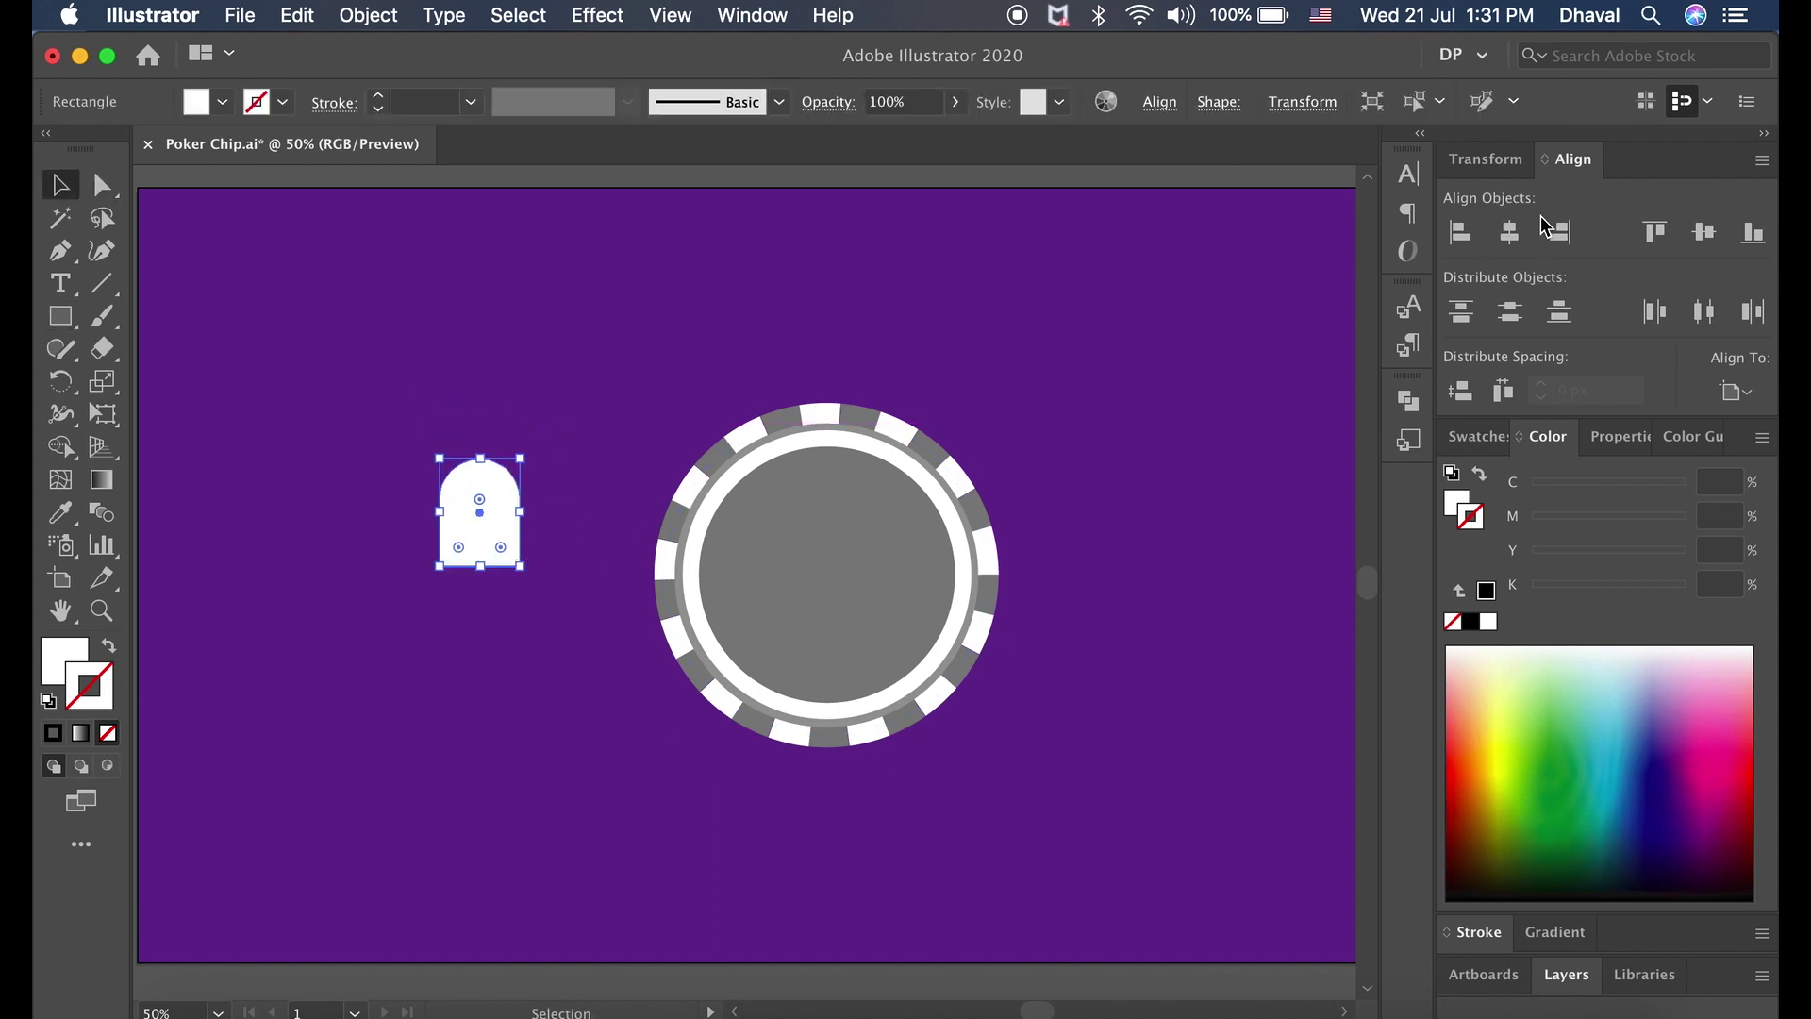
click(1510, 232)
click(1704, 232)
Step: Rotate the arch 45°, add a reflected copy, and centre both heart halves on the chip
key(e)
drag(905, 505, 948, 575)
click(369, 15)
mouse_move(400, 49)
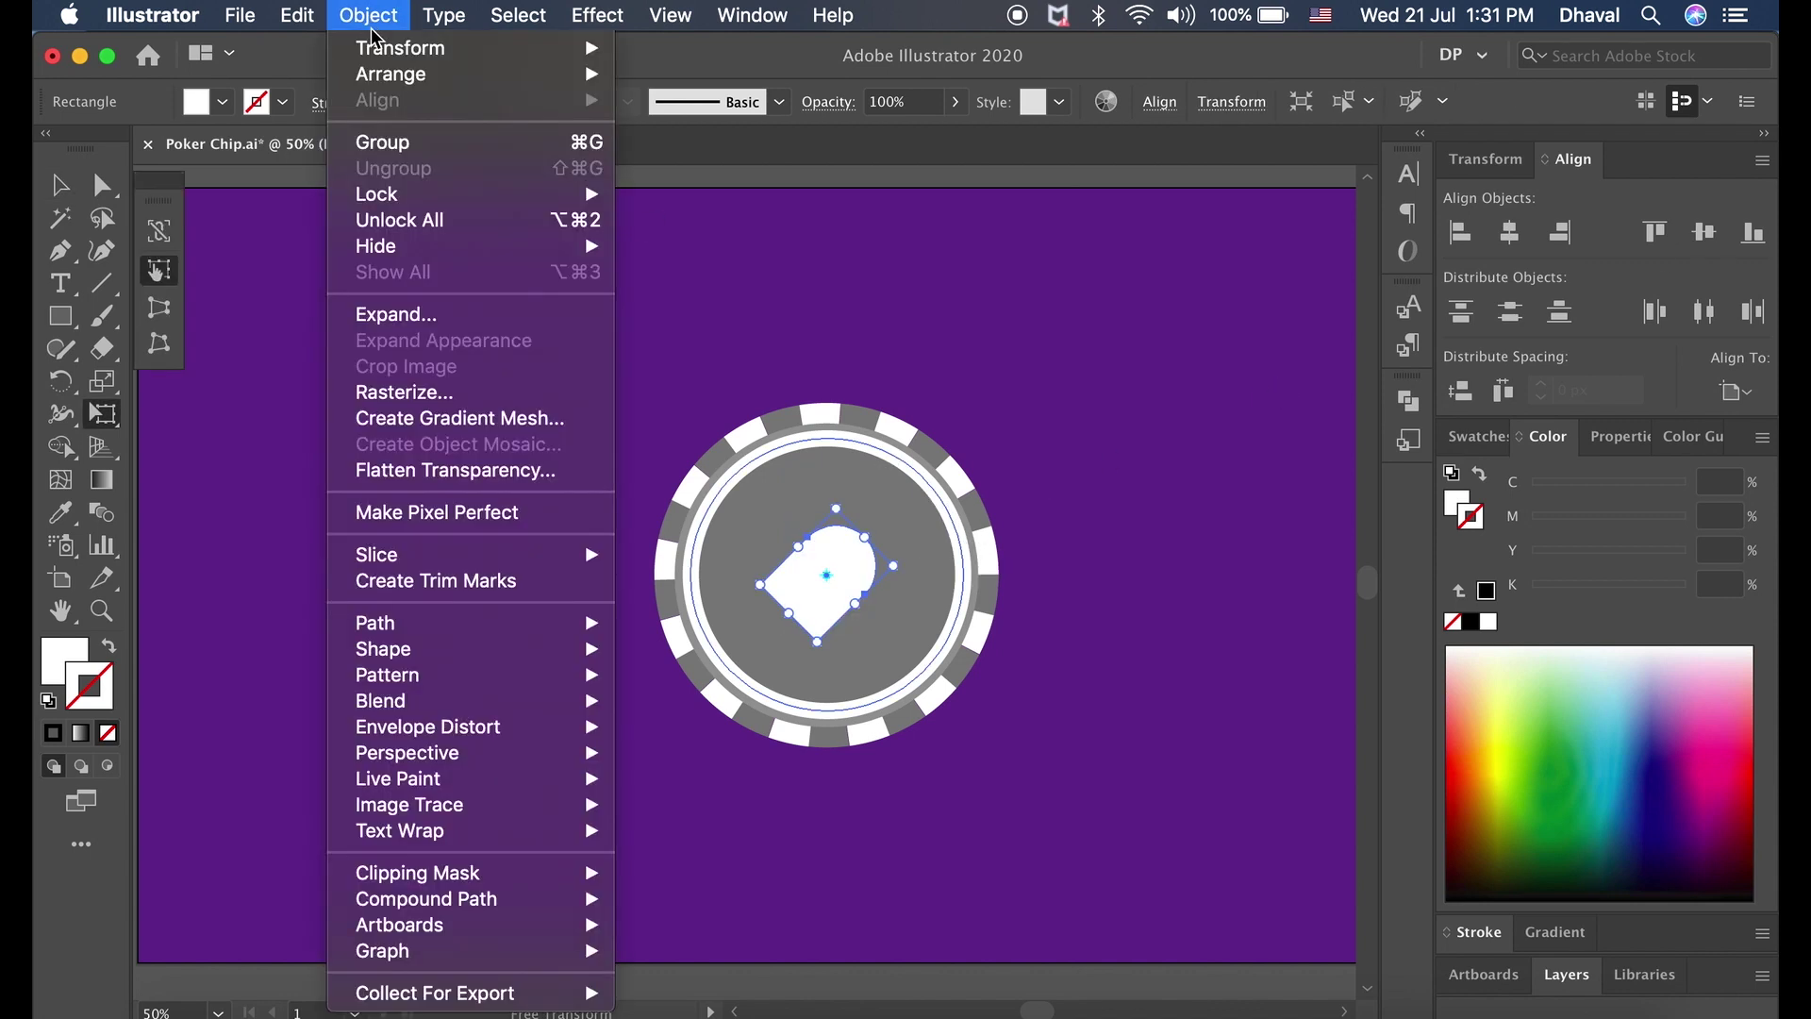
click(681, 151)
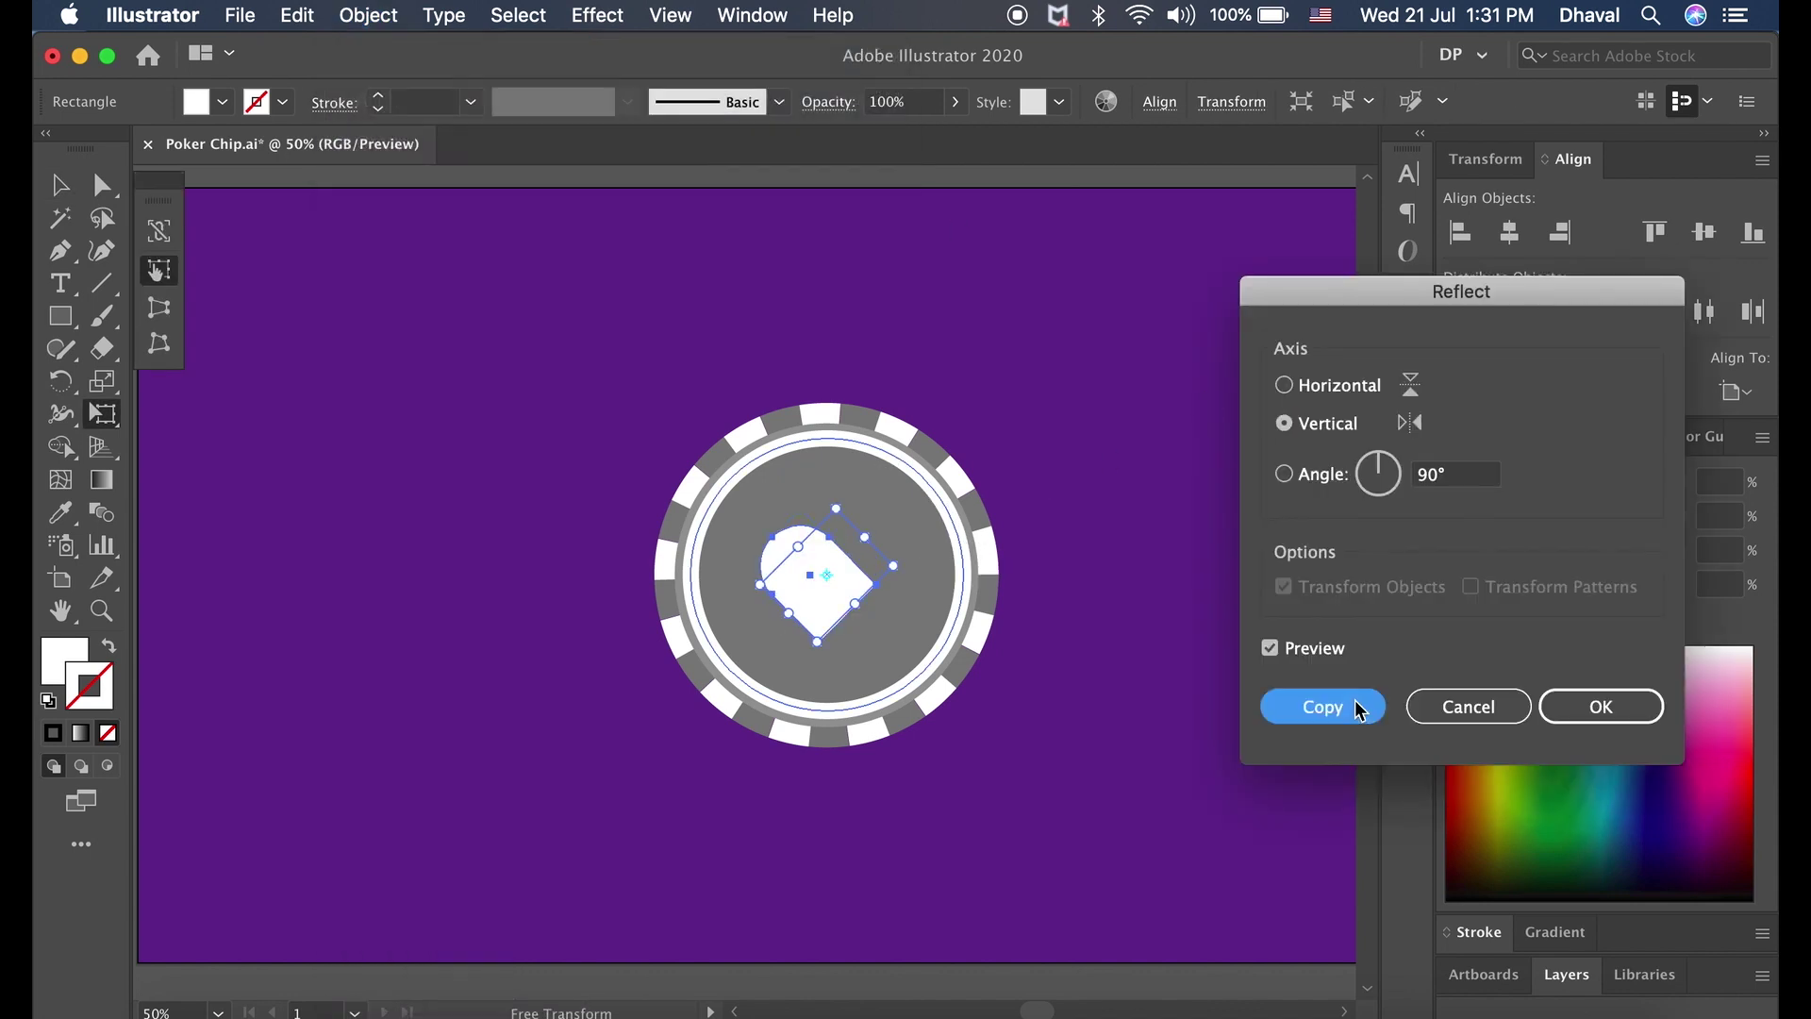
click(1358, 708)
key(v)
shift+click(861, 552)
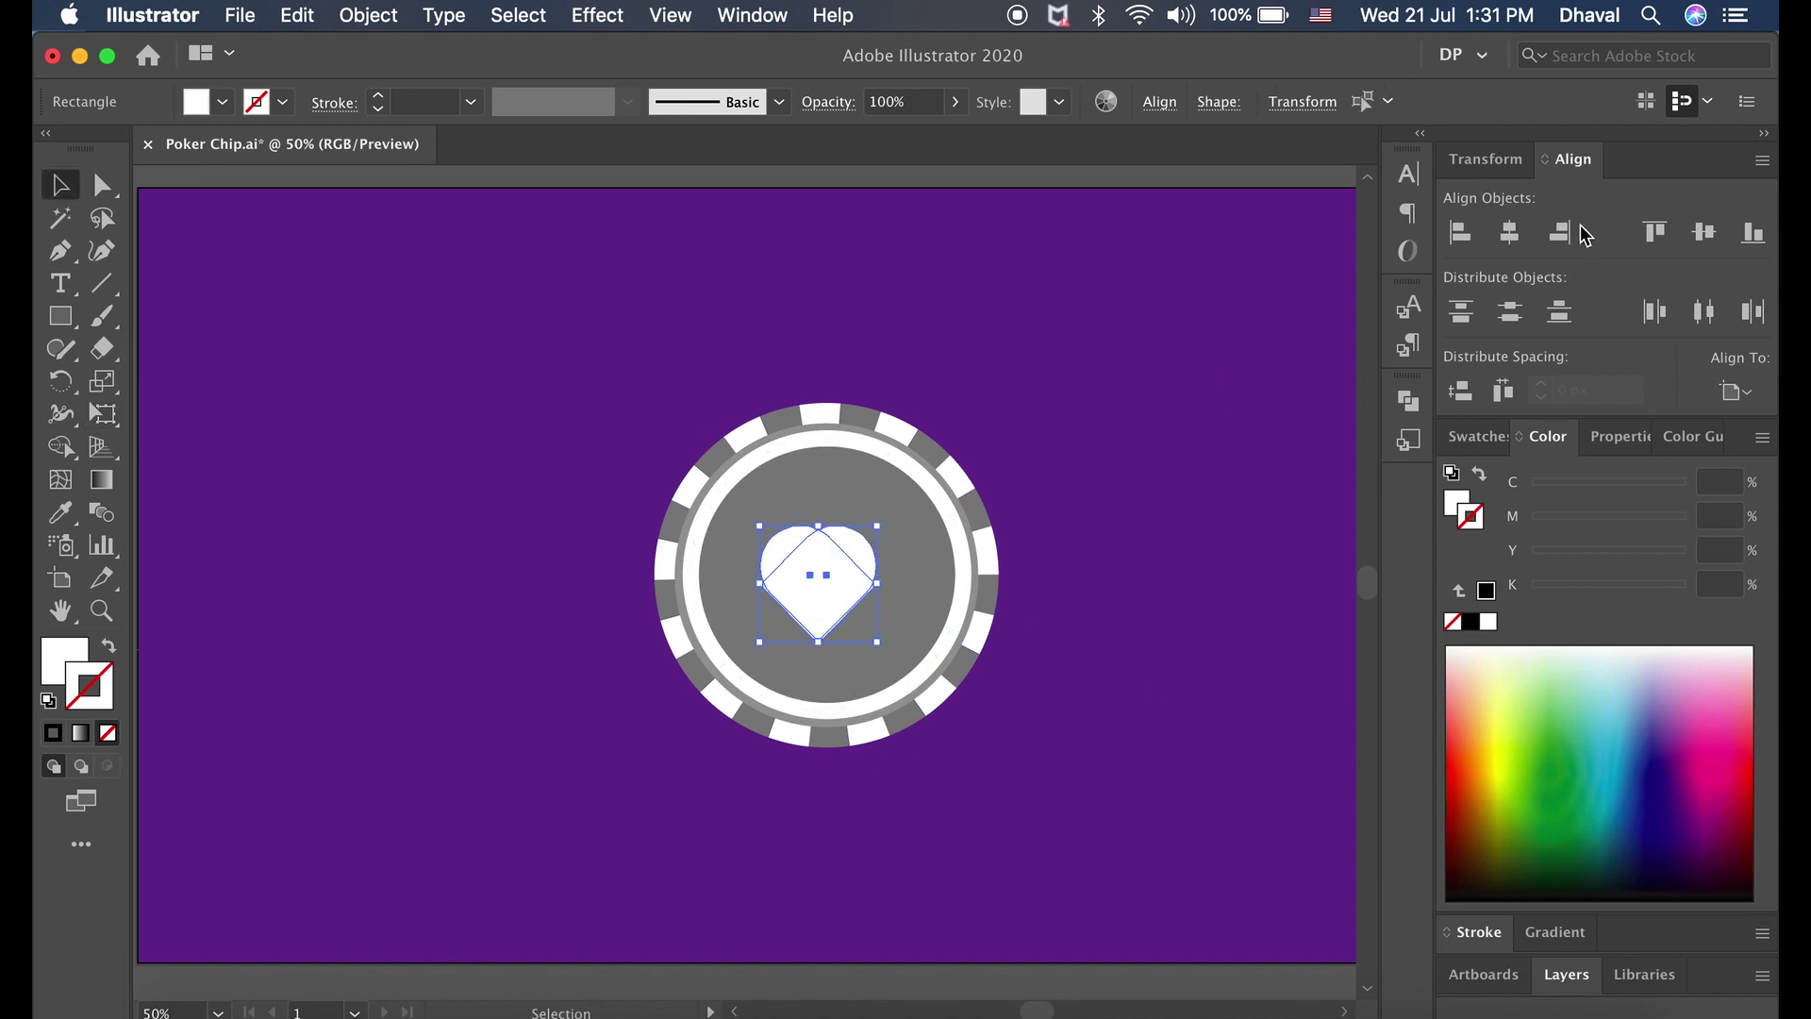
click(1509, 232)
click(1706, 233)
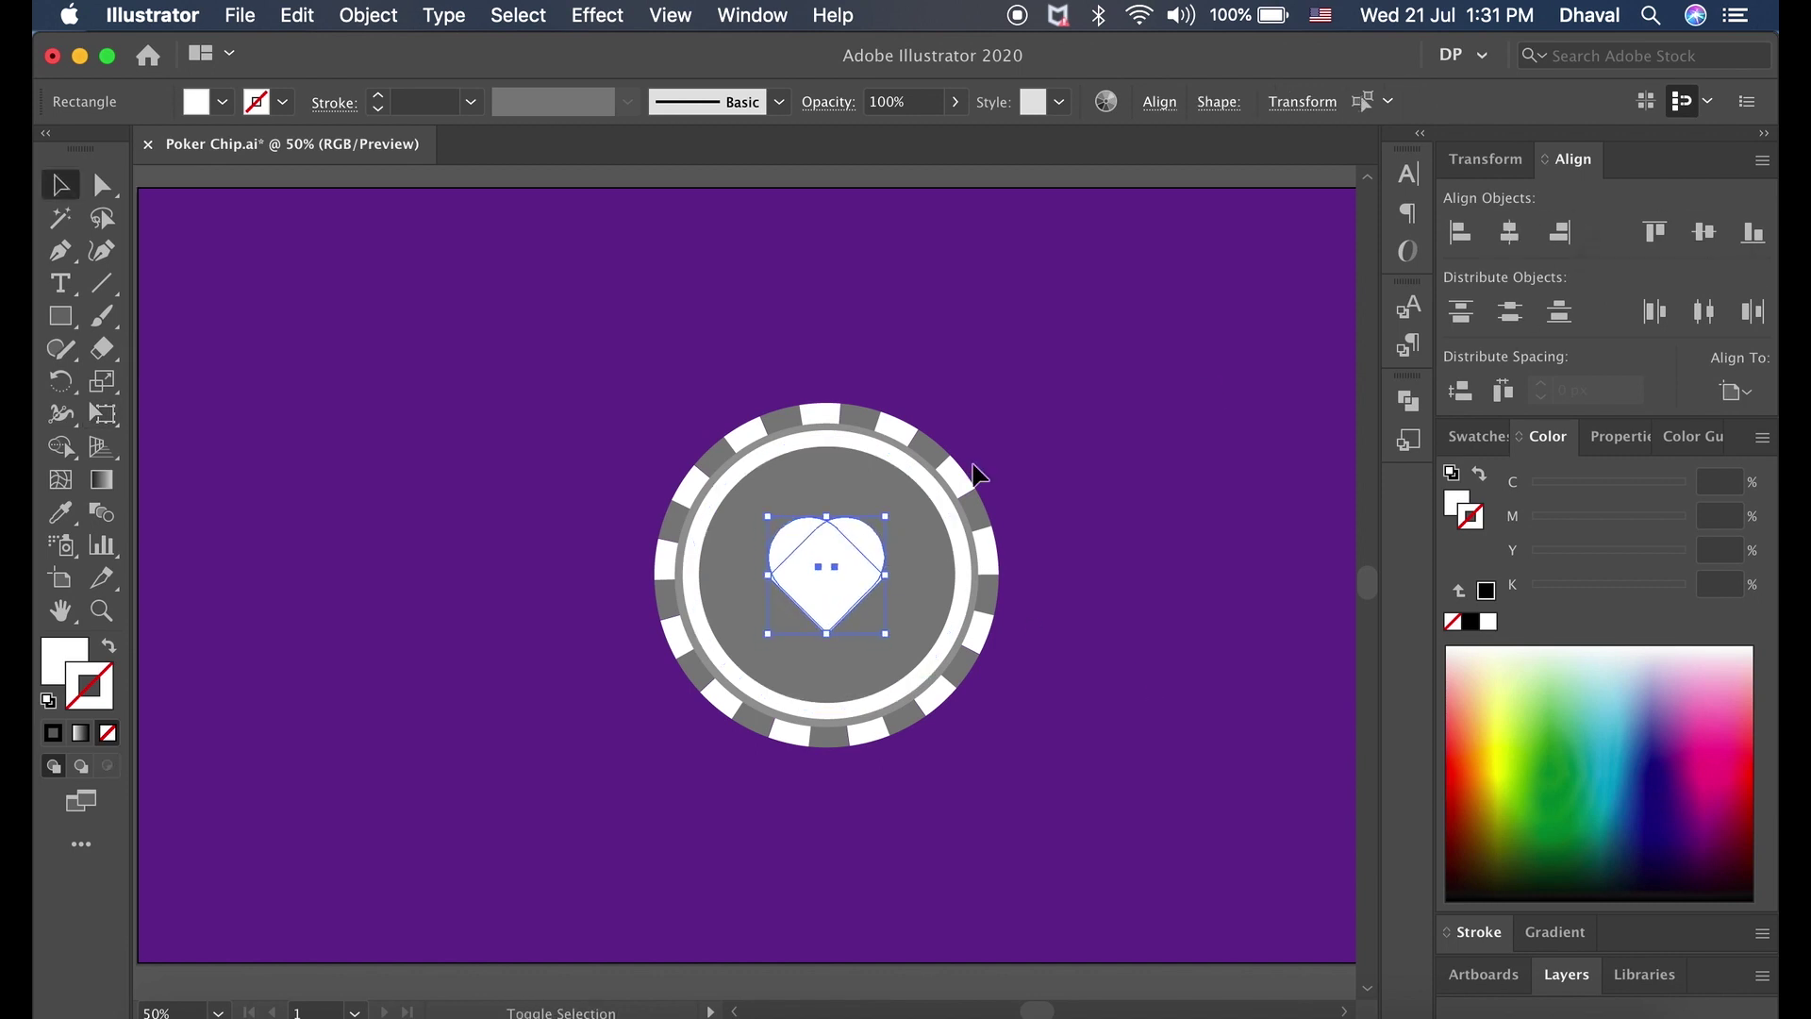
Step: Zoom in to inspect the trial heart, undo the tweaks, then delete it
key(super+equal)
key(super+equal)
key(super+equal)
key(super+equal)
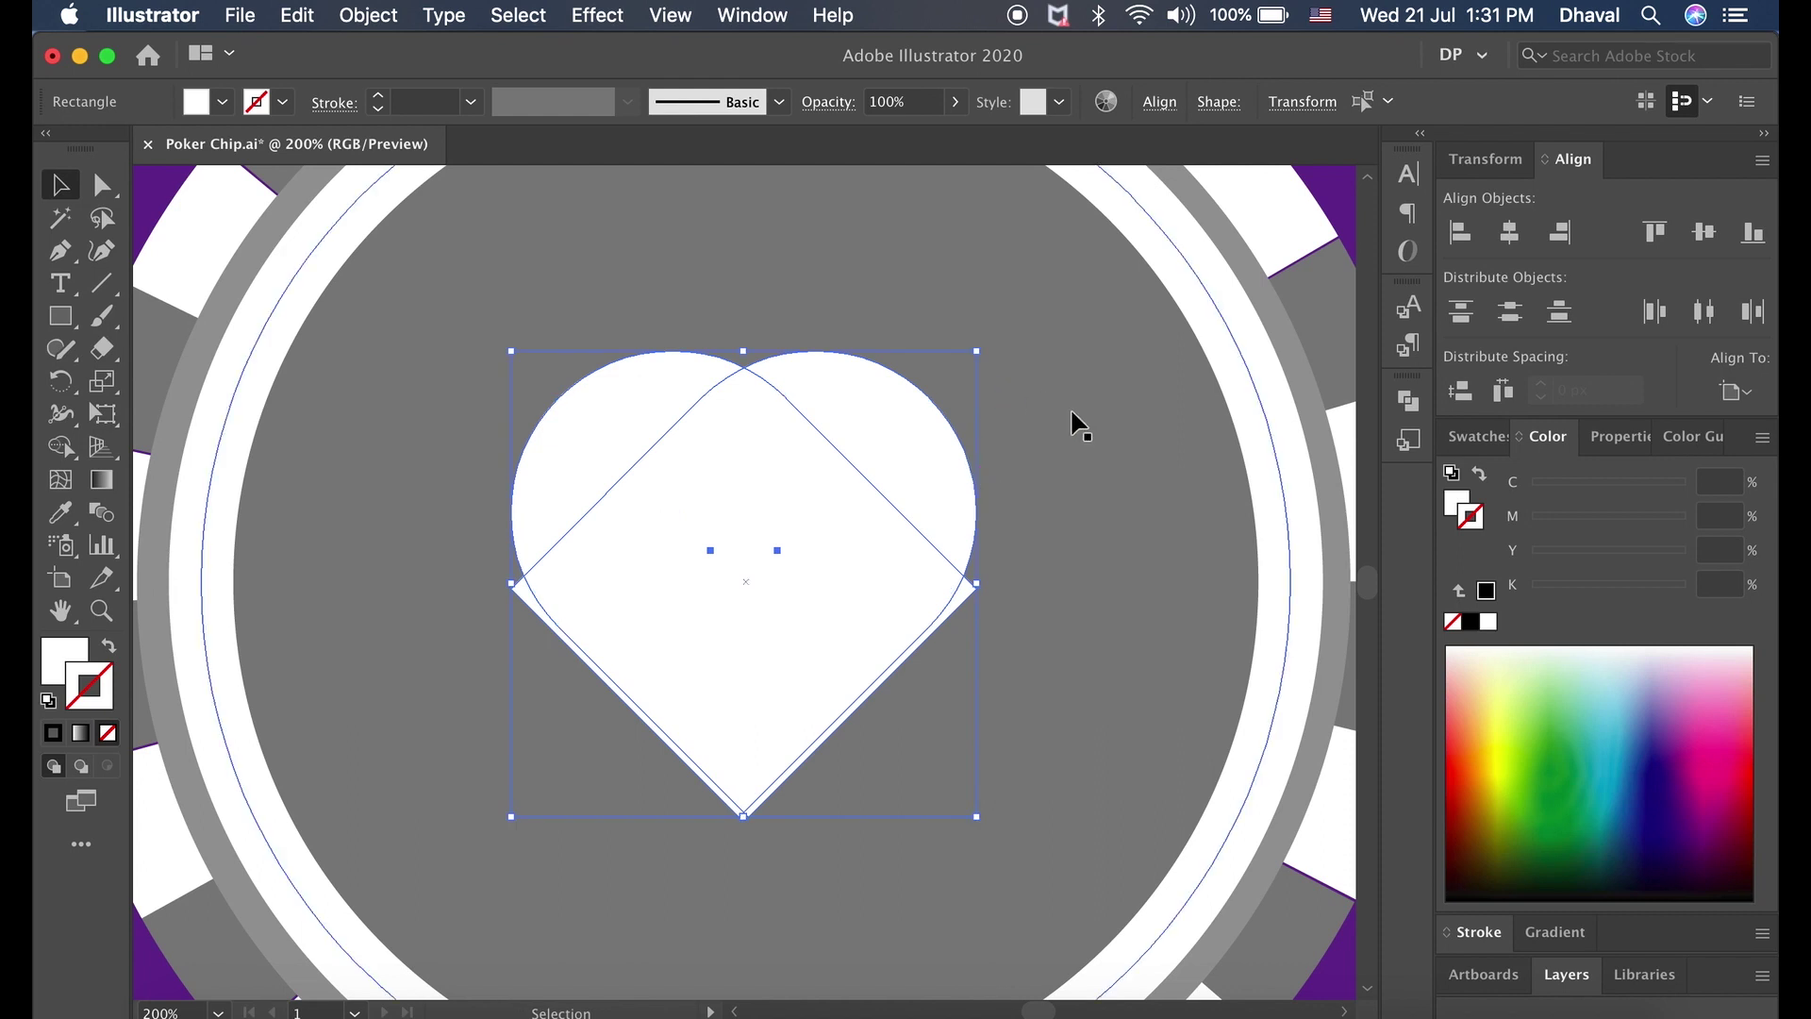
key(super+minus)
key(super+minus)
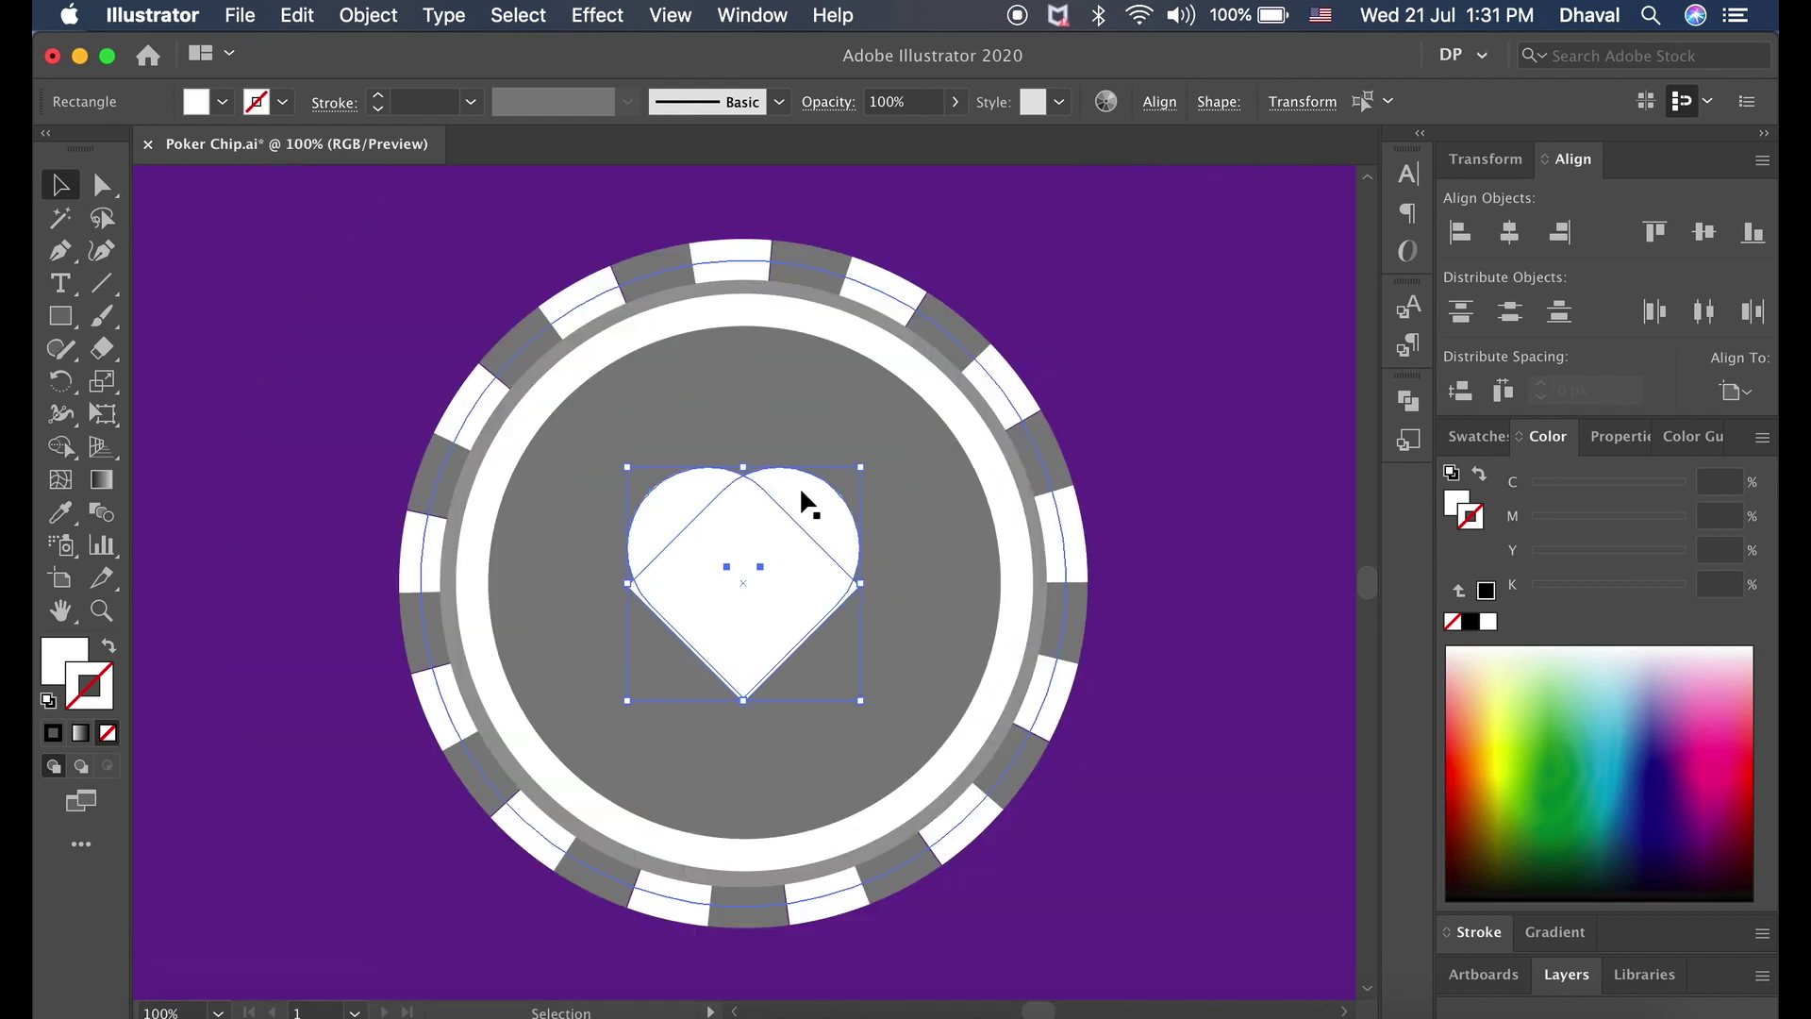
click(1144, 446)
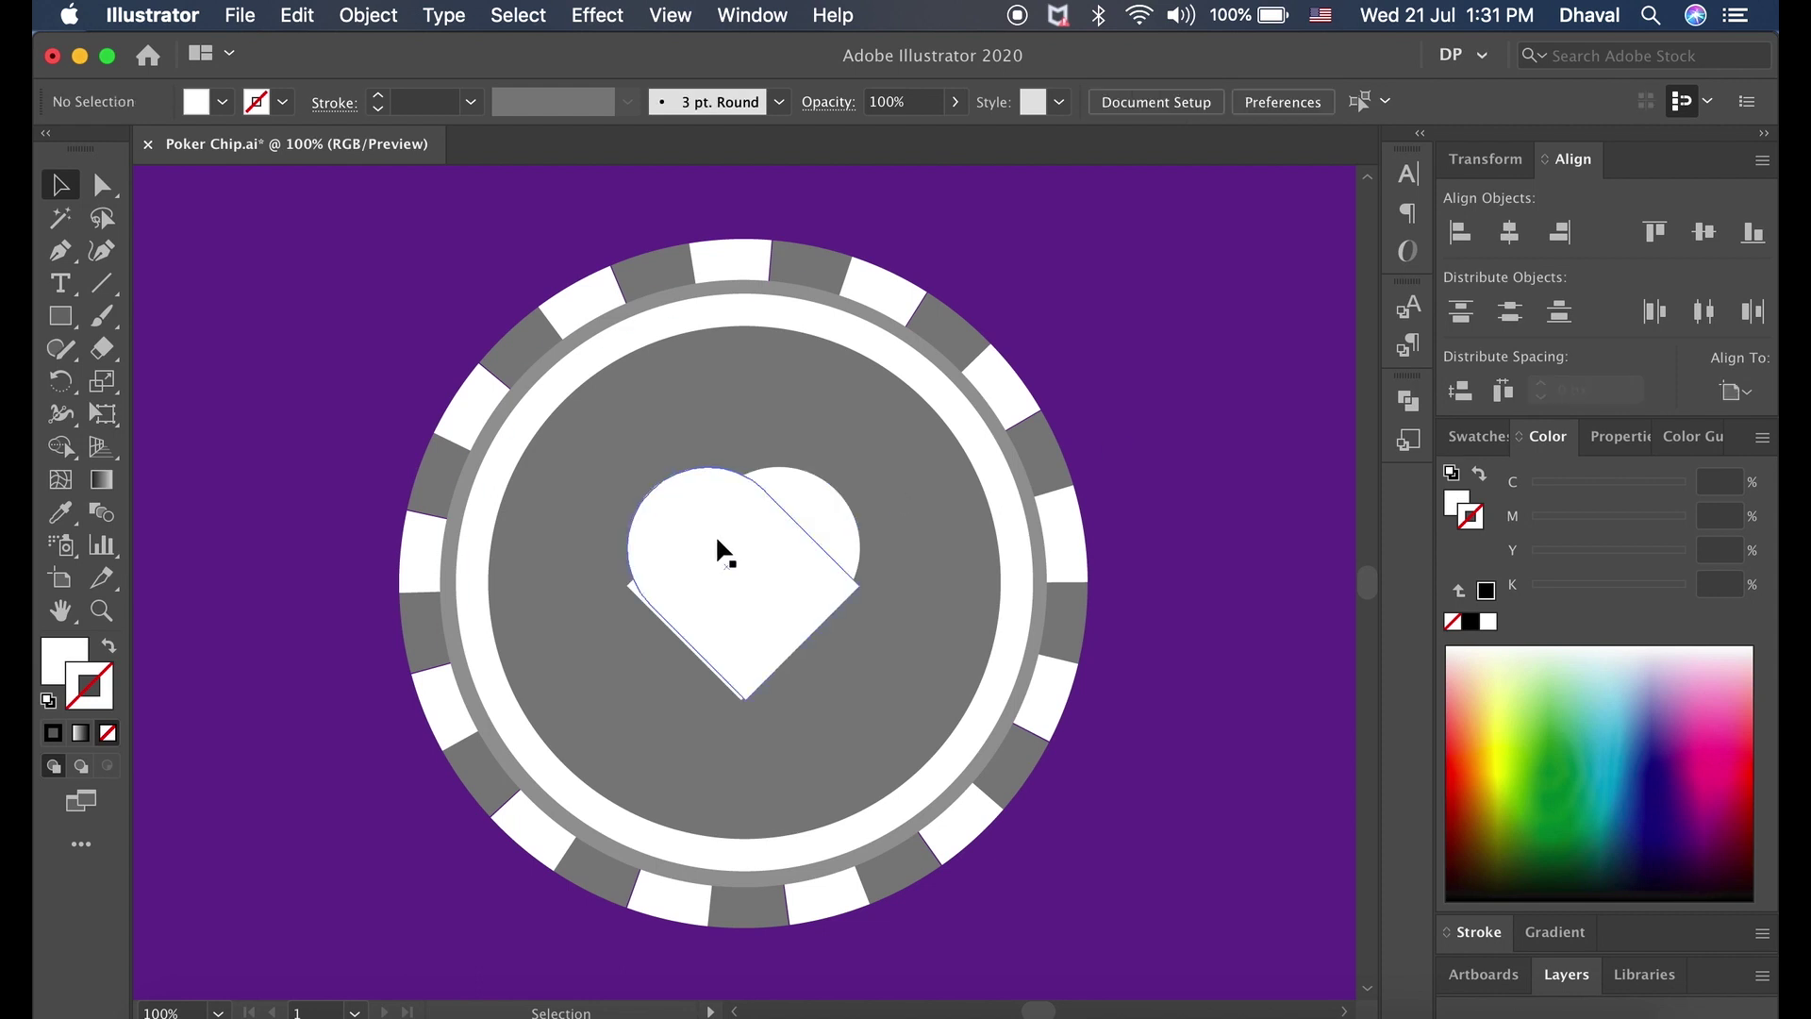
drag(719, 538, 819, 530)
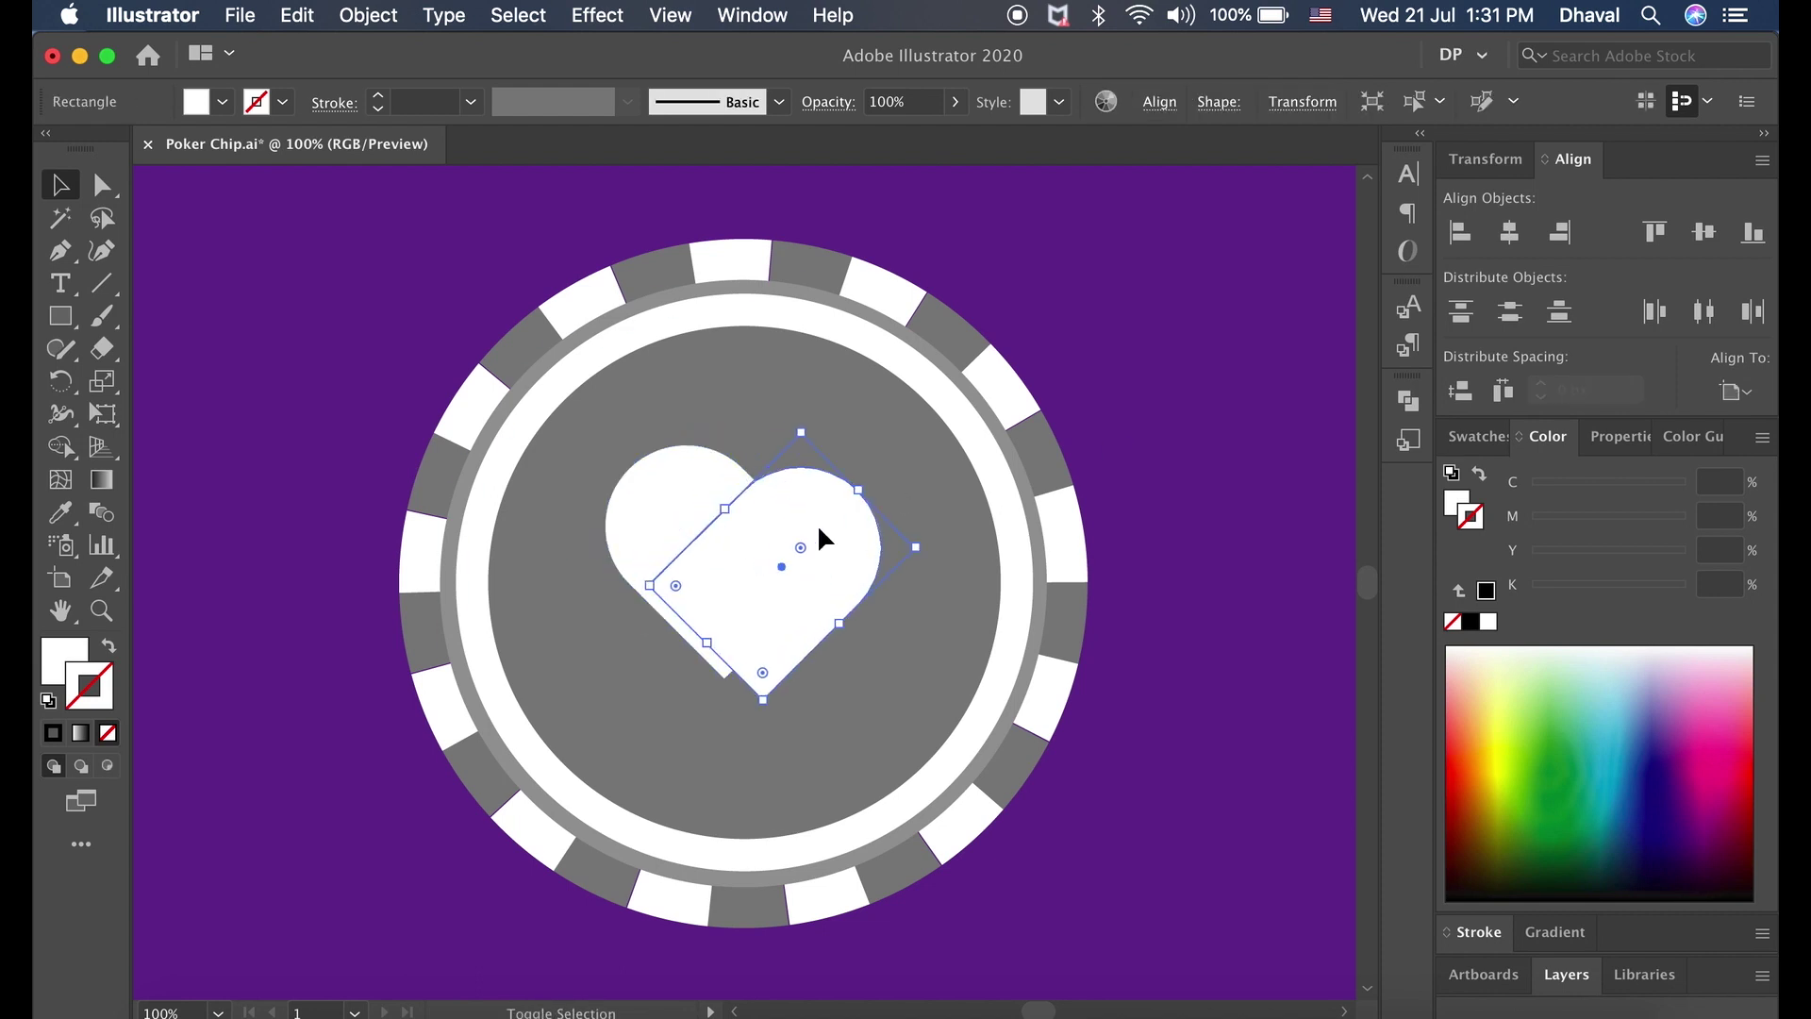
key(super+z)
click(899, 651)
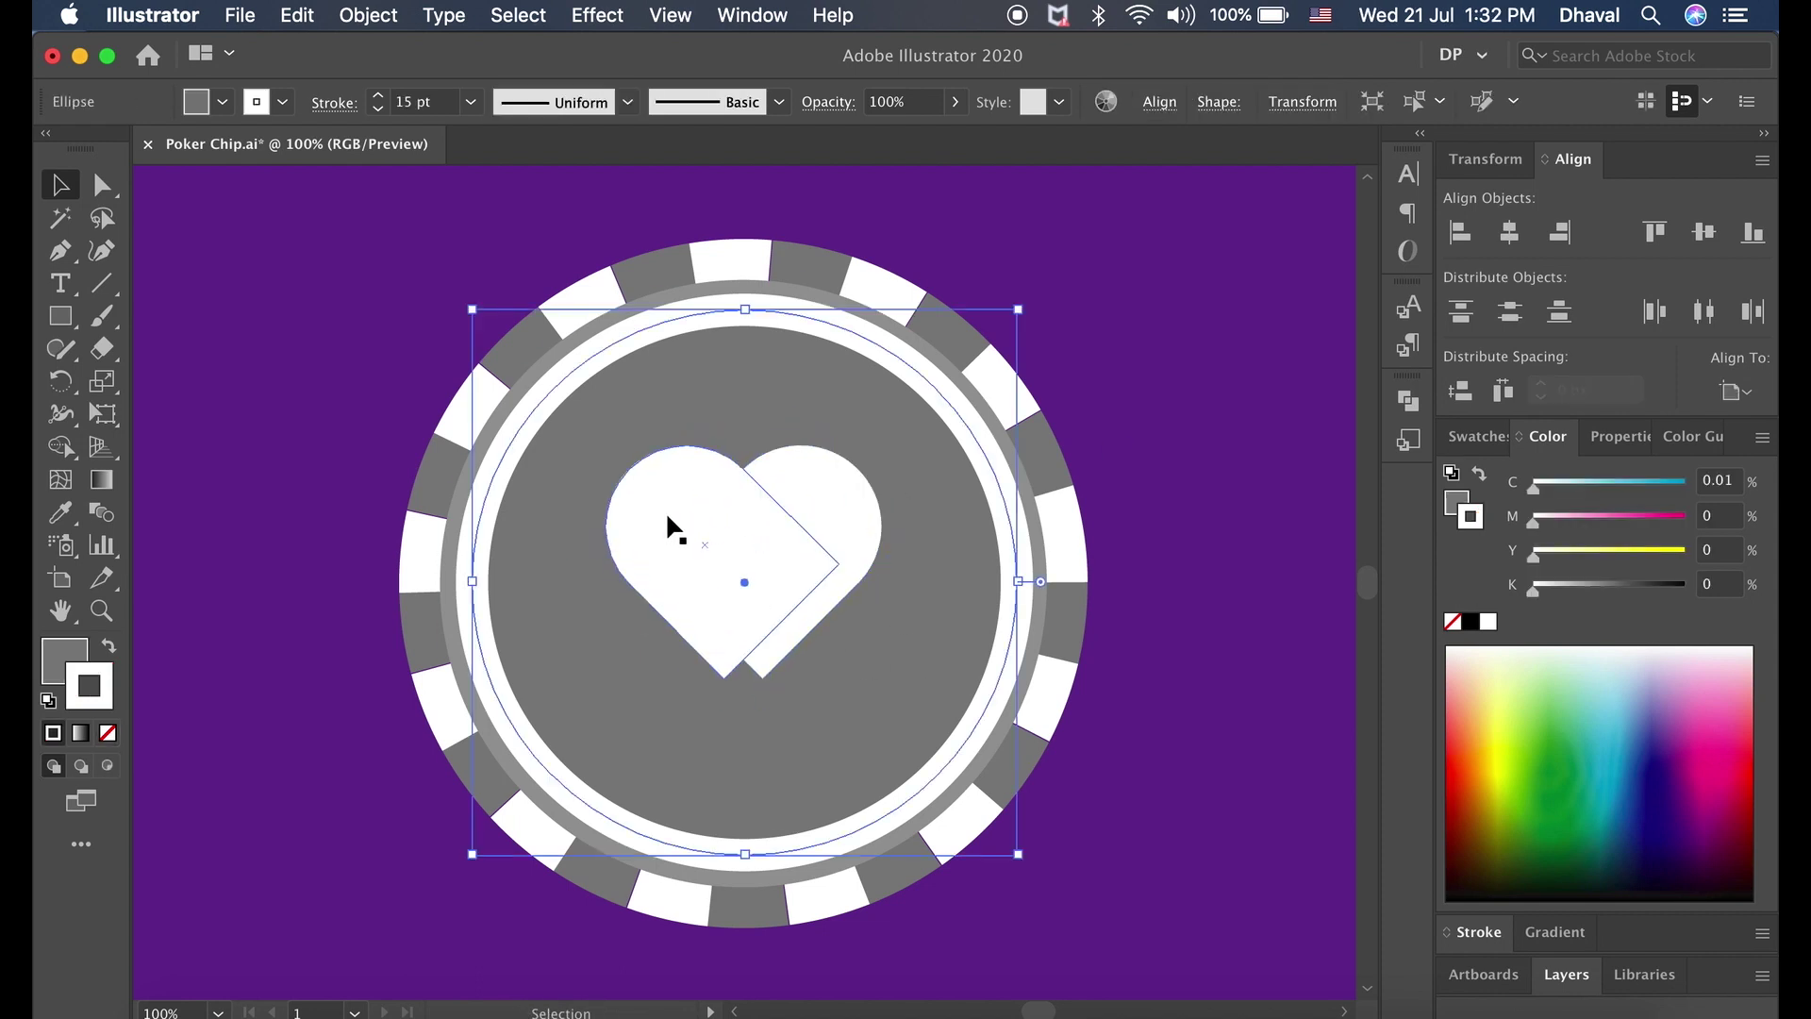
key(super+z)
key(super+z)
key(super+z)
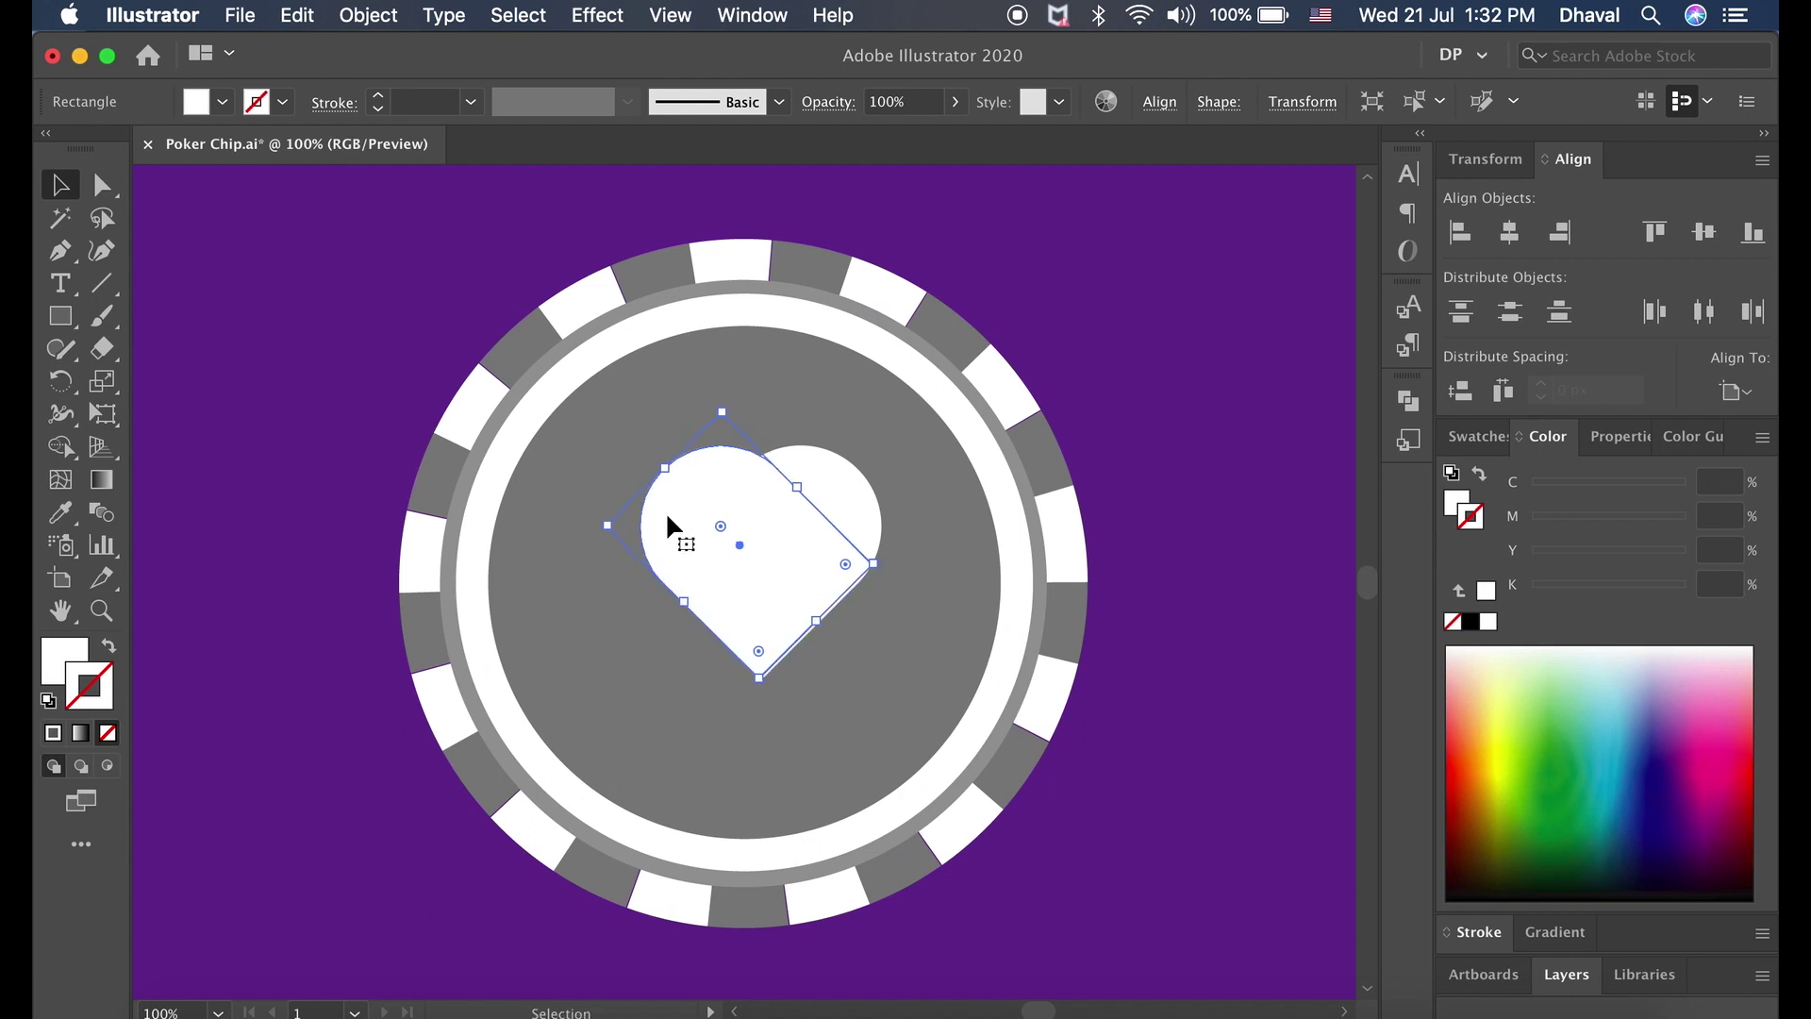
key(super+shift+z)
click(1180, 601)
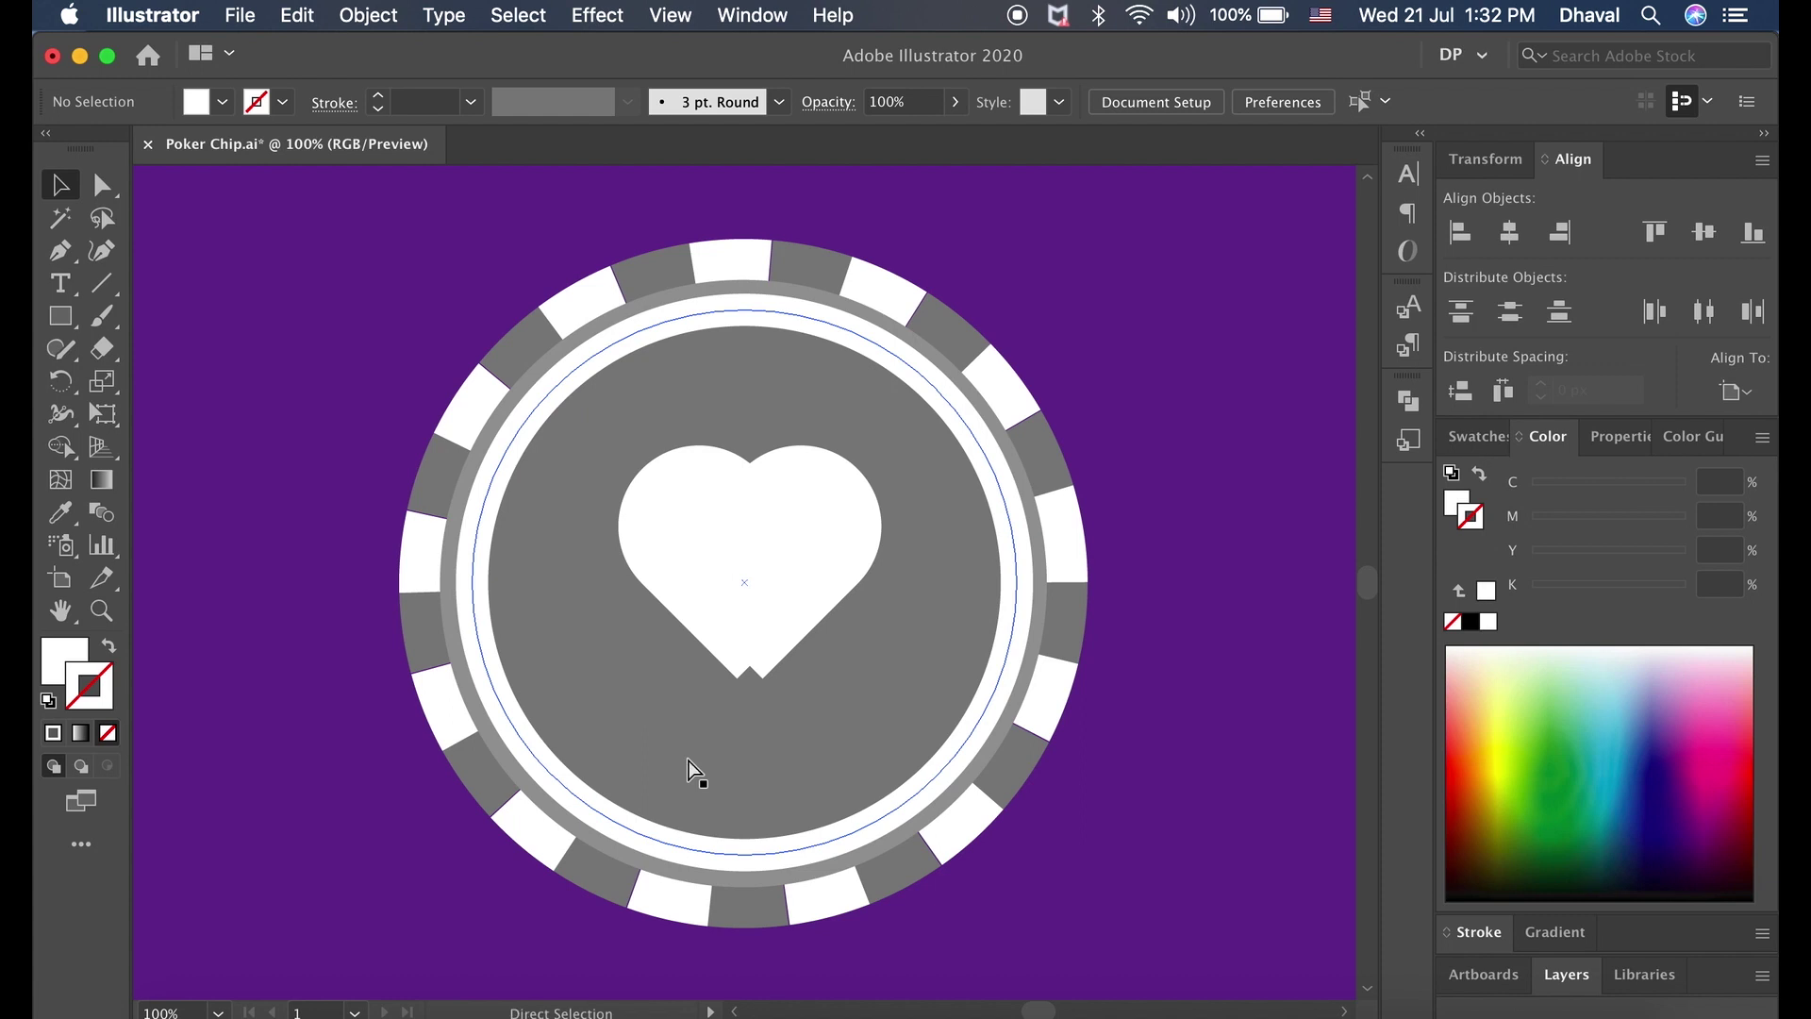
click(736, 515)
key(Delete)
Step: Create a 75 × 120 px rectangle, round its top corners, and centre it on the chip
click(59, 316)
click(333, 310)
key(Tab)
text(120)
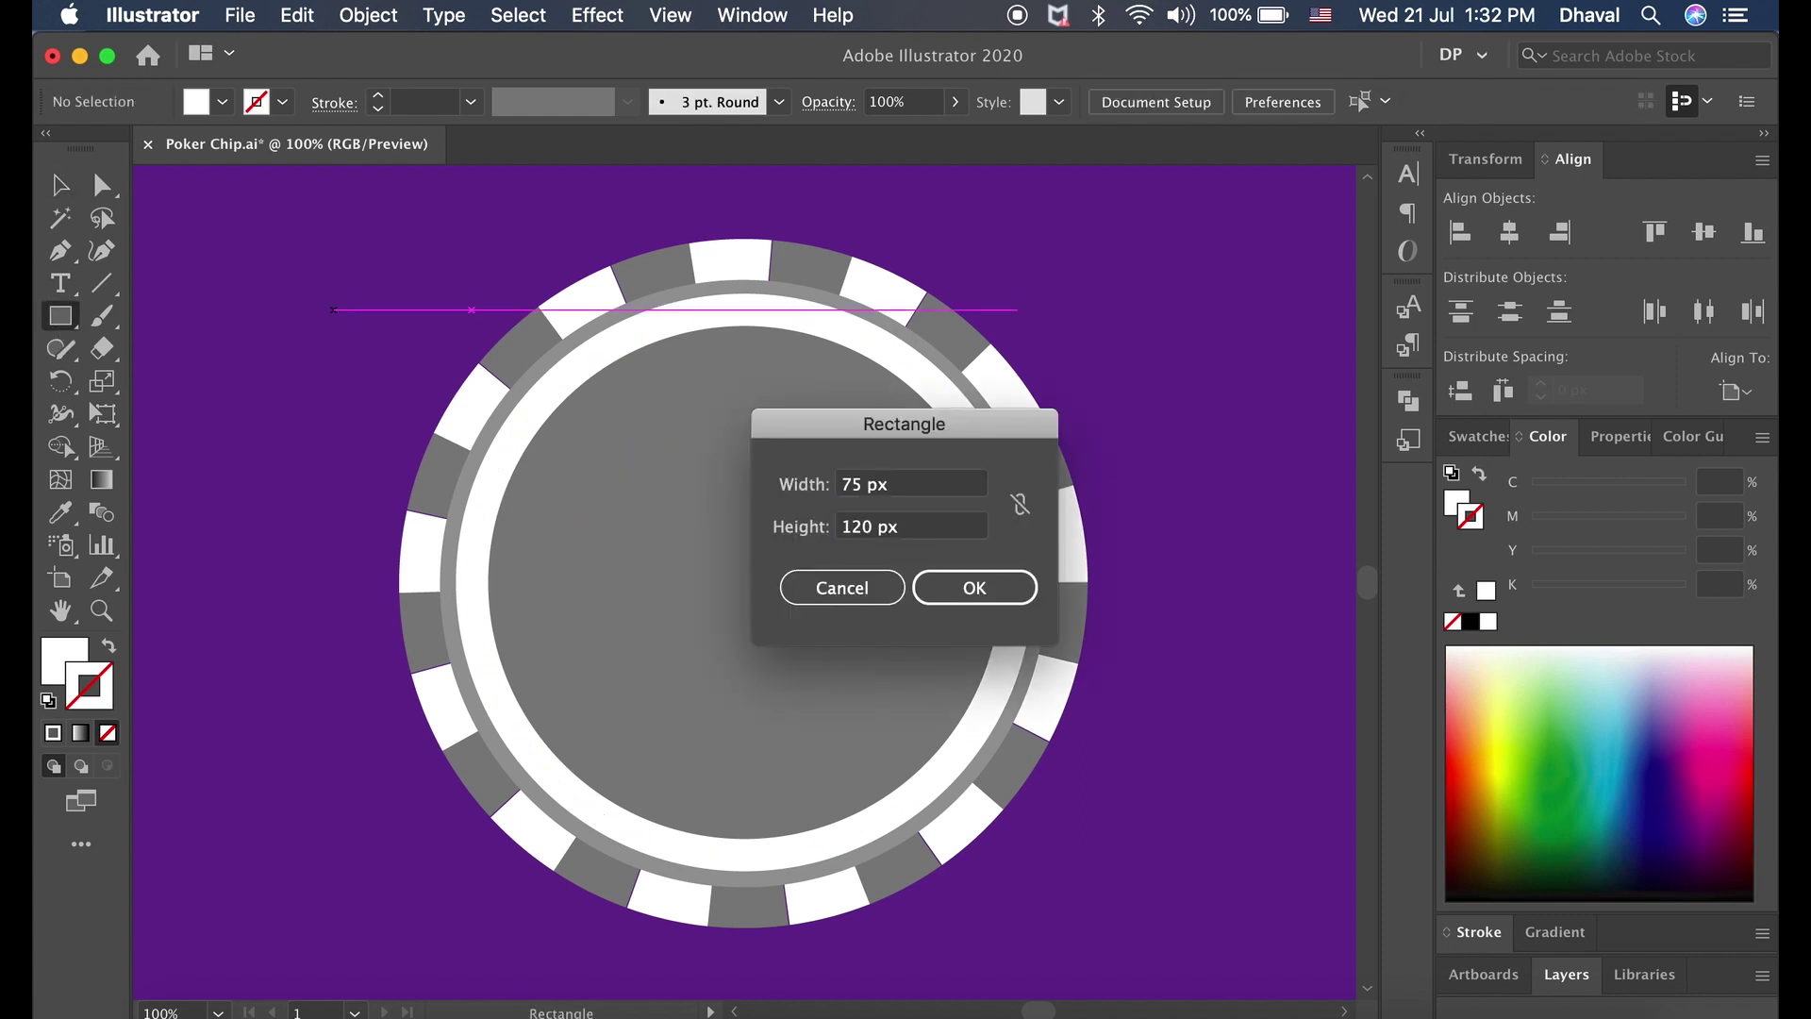
key(Return)
key(a)
mouse_move(307, 295)
mouse_down()
mouse_move(525, 356)
mouse_move(415, 392)
mouse_up()
key(v)
click(917, 243)
click(432, 428)
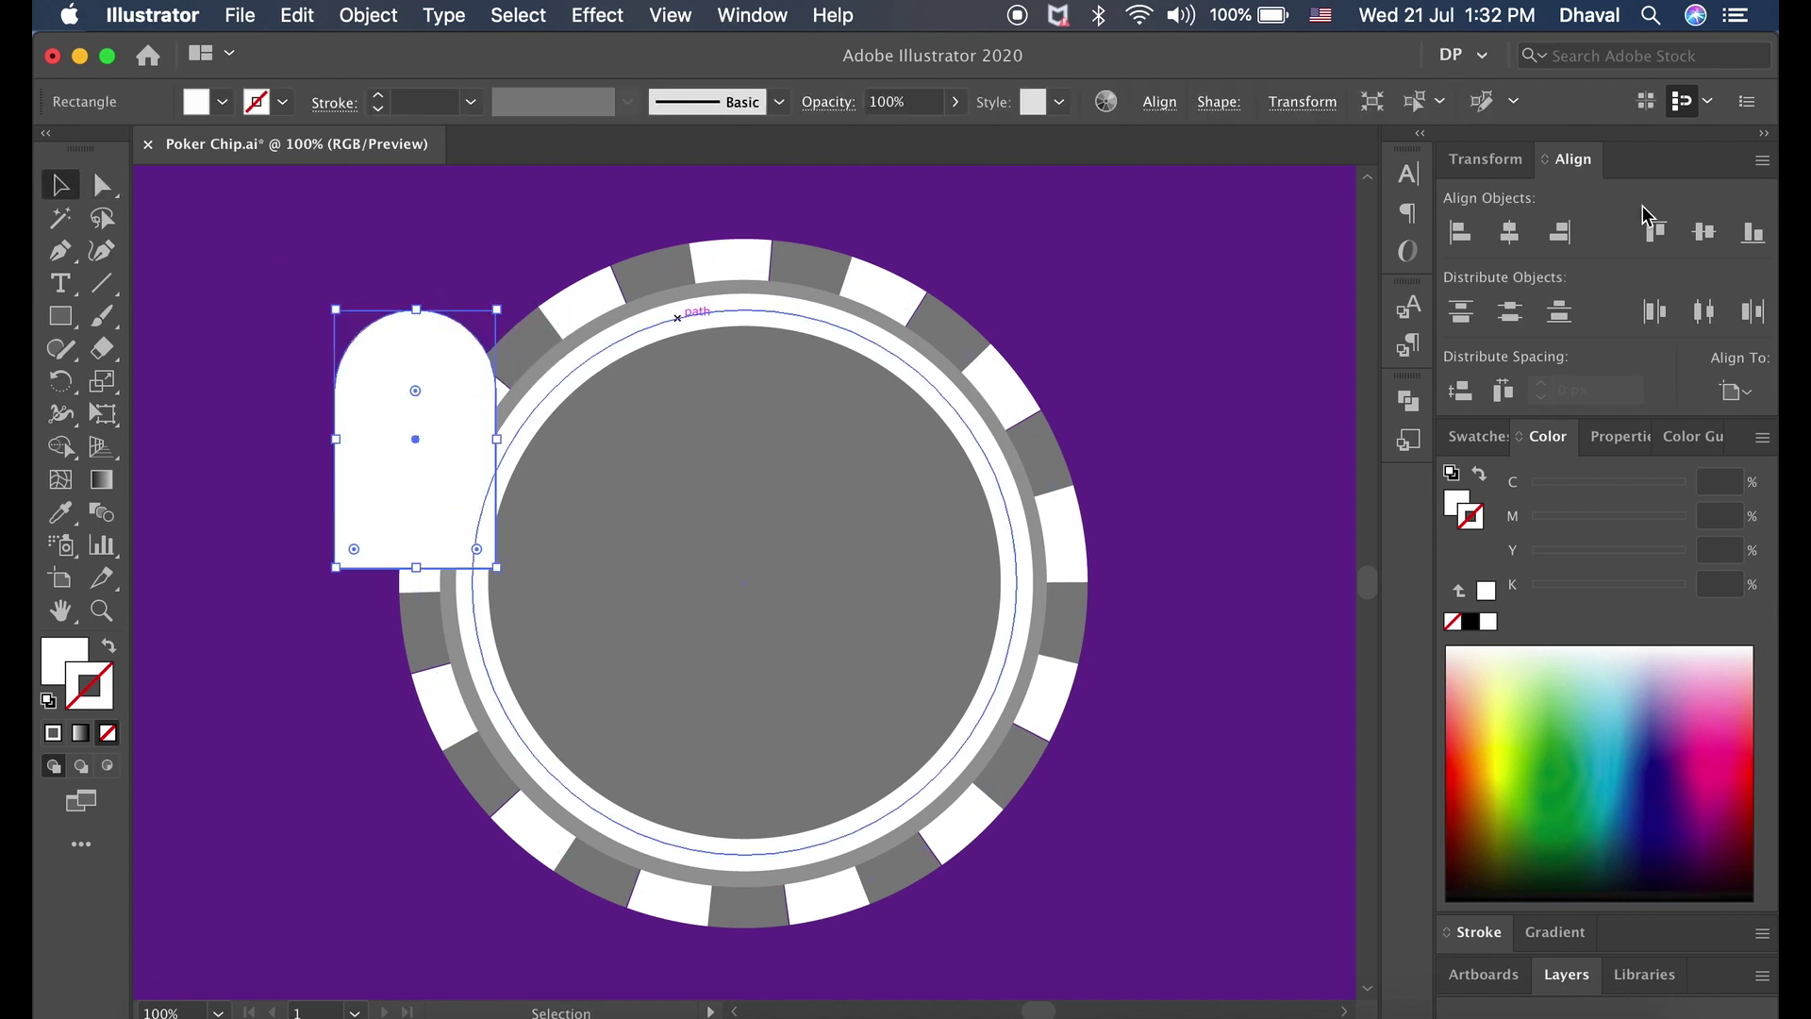
click(1509, 232)
click(1704, 232)
click(1293, 465)
Step: Rotate the arch 45°, add a reflected copy, and centre both halves on the chip
click(789, 588)
key(e)
drag(823, 429, 901, 489)
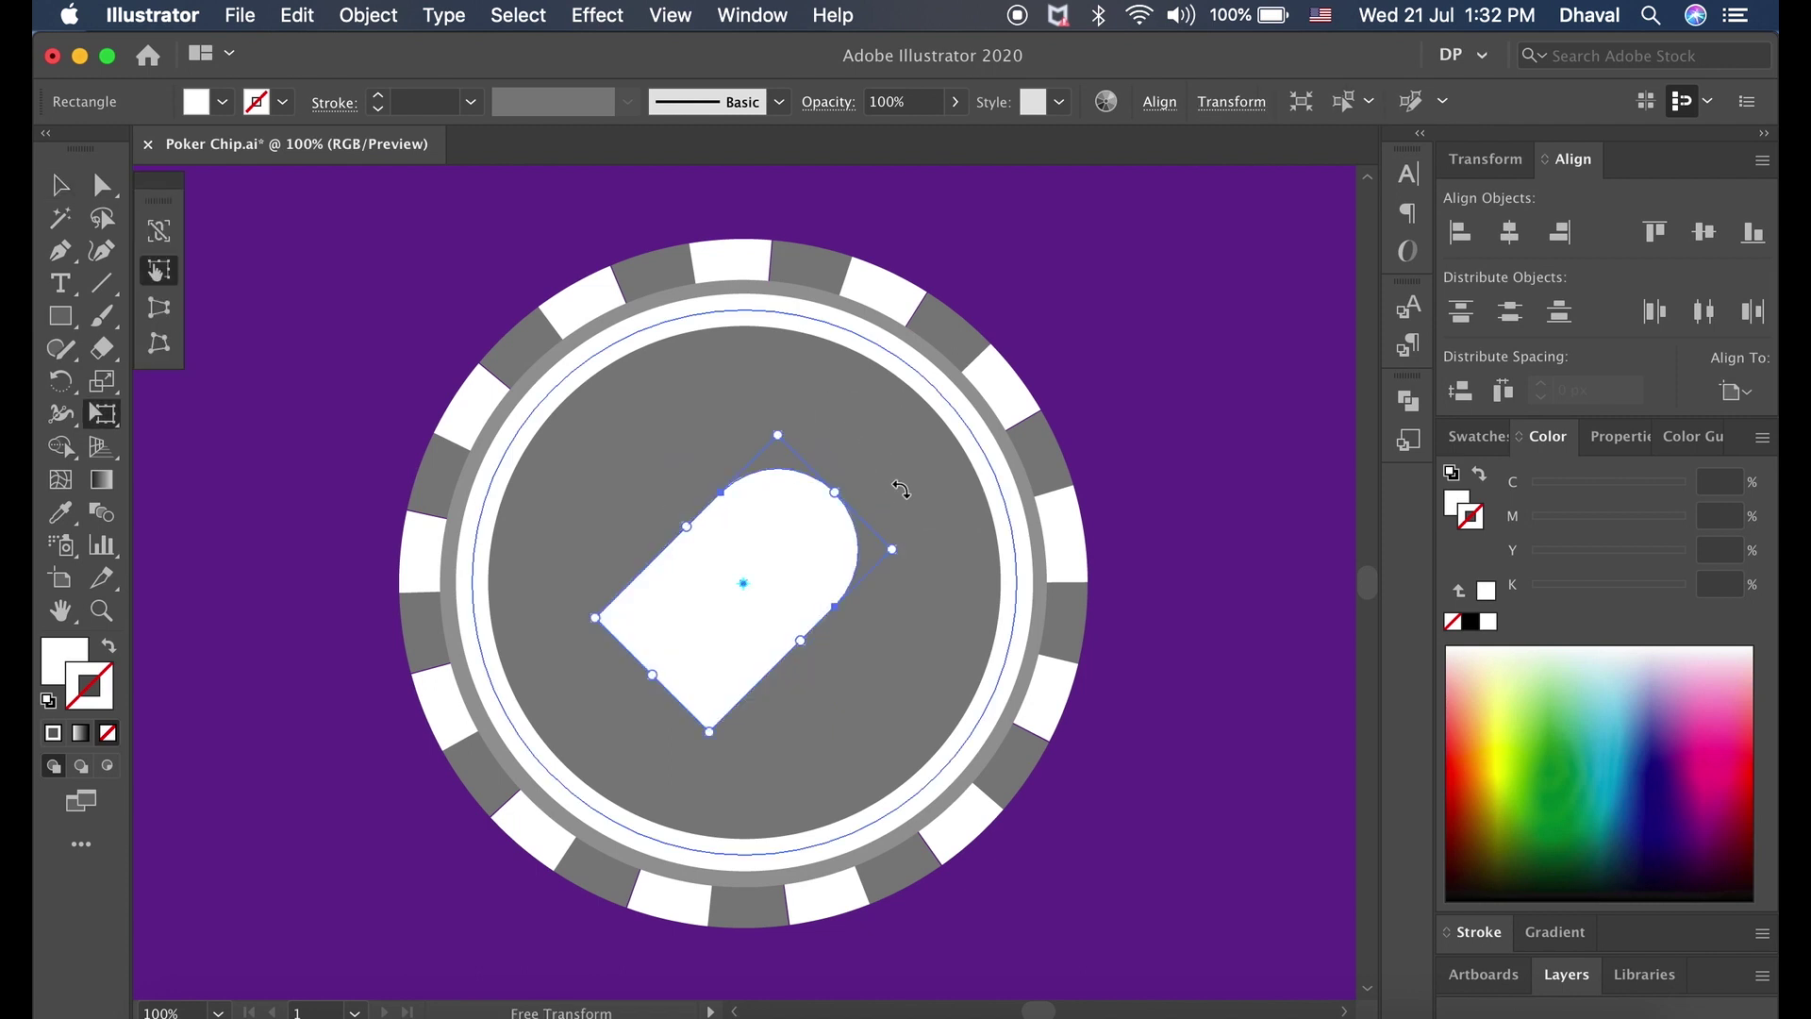
click(383, 21)
click(660, 146)
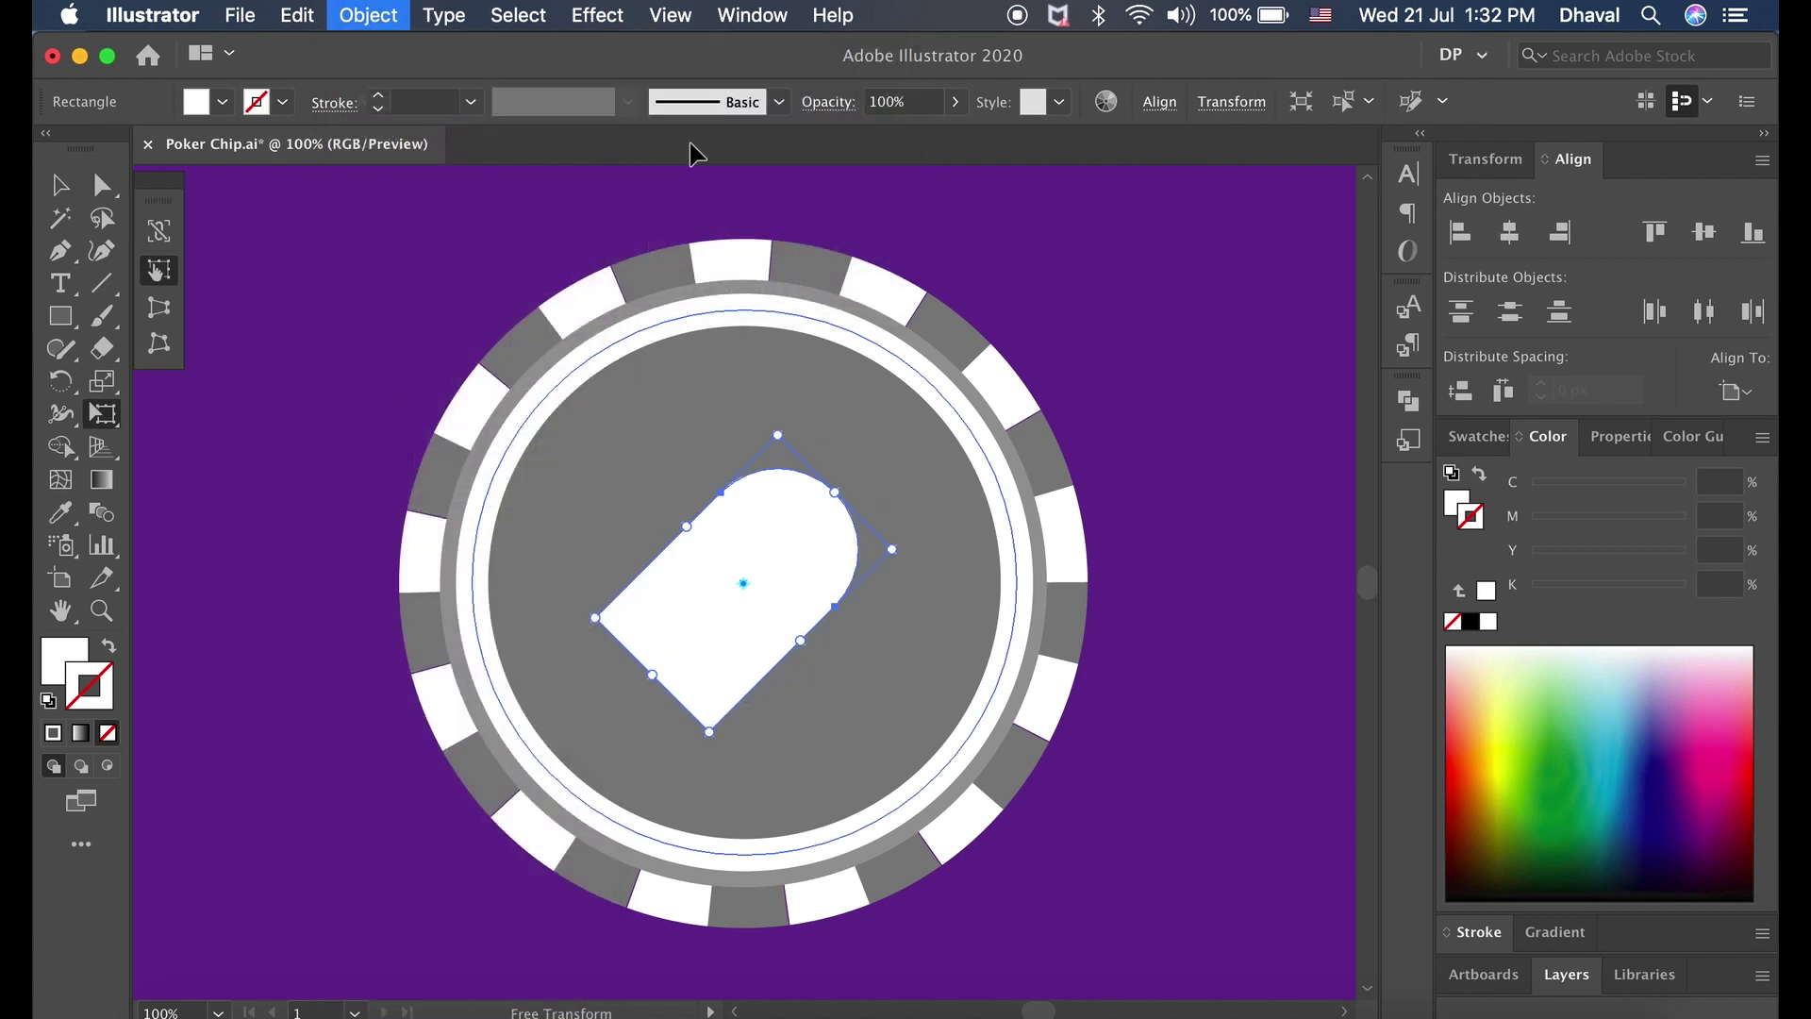
click(1338, 709)
key(v)
shift+click(812, 525)
click(1517, 237)
click(1704, 232)
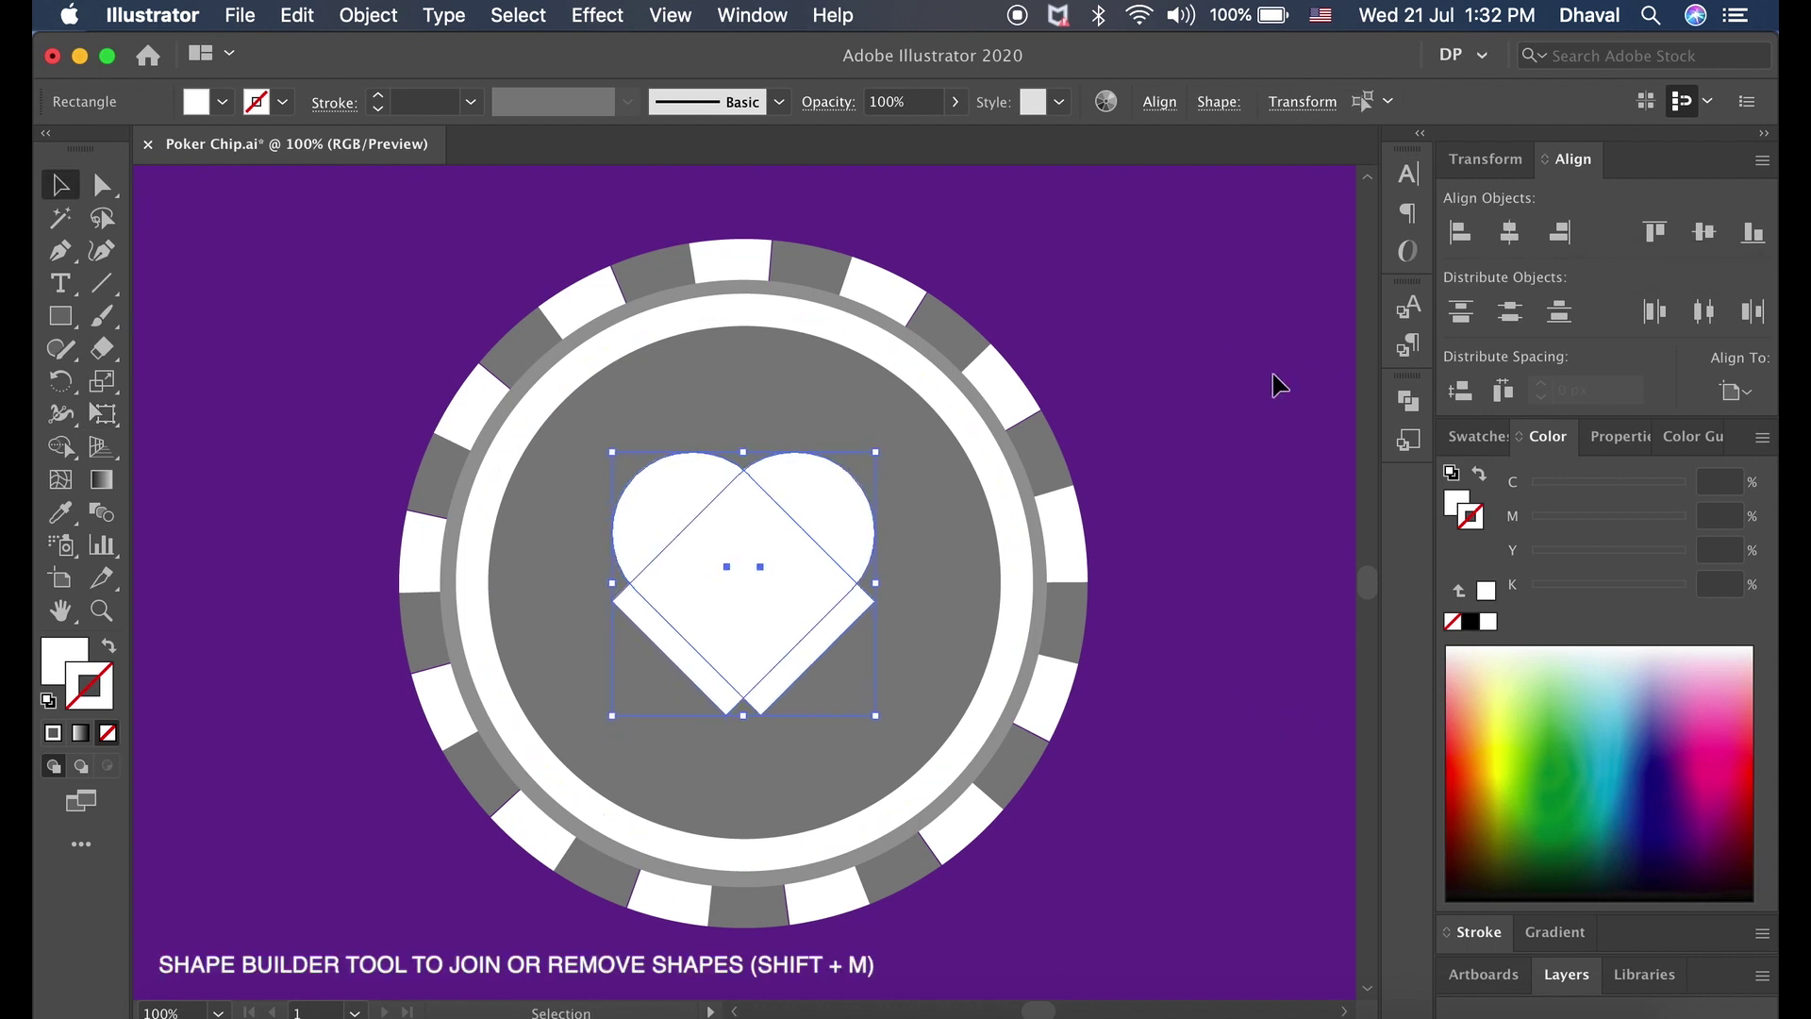
Step: Merge the heart pieces into one shape with Shape Builder and centre it vertically
key(shift+m)
drag(780, 687, 689, 561)
drag(647, 504, 811, 507)
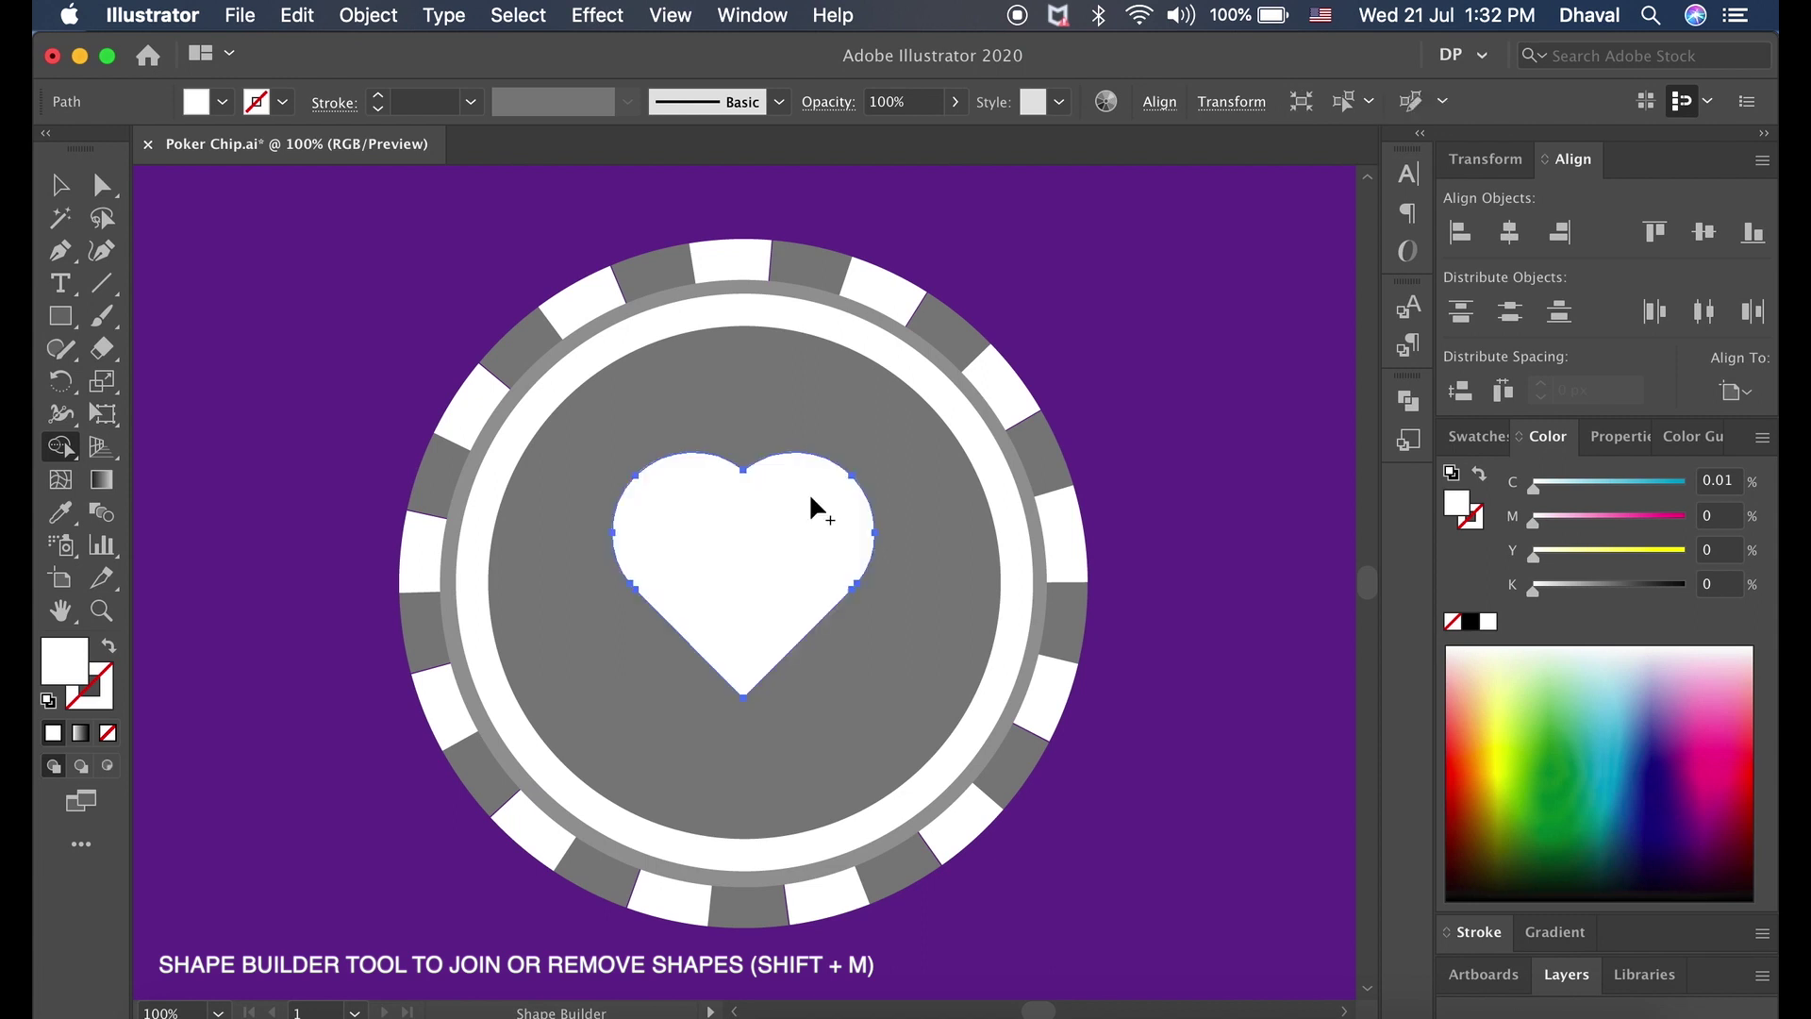
key(v)
click(1200, 473)
key(super+minus)
key(super+minus)
key(super+minus)
key(super+equal)
click(791, 562)
click(1703, 232)
click(1253, 577)
Step: Move the whole heart chip to the left side of the artboard
mouse_move(549, 389)
mouse_down()
mouse_move(830, 613)
mouse_move(949, 786)
mouse_up()
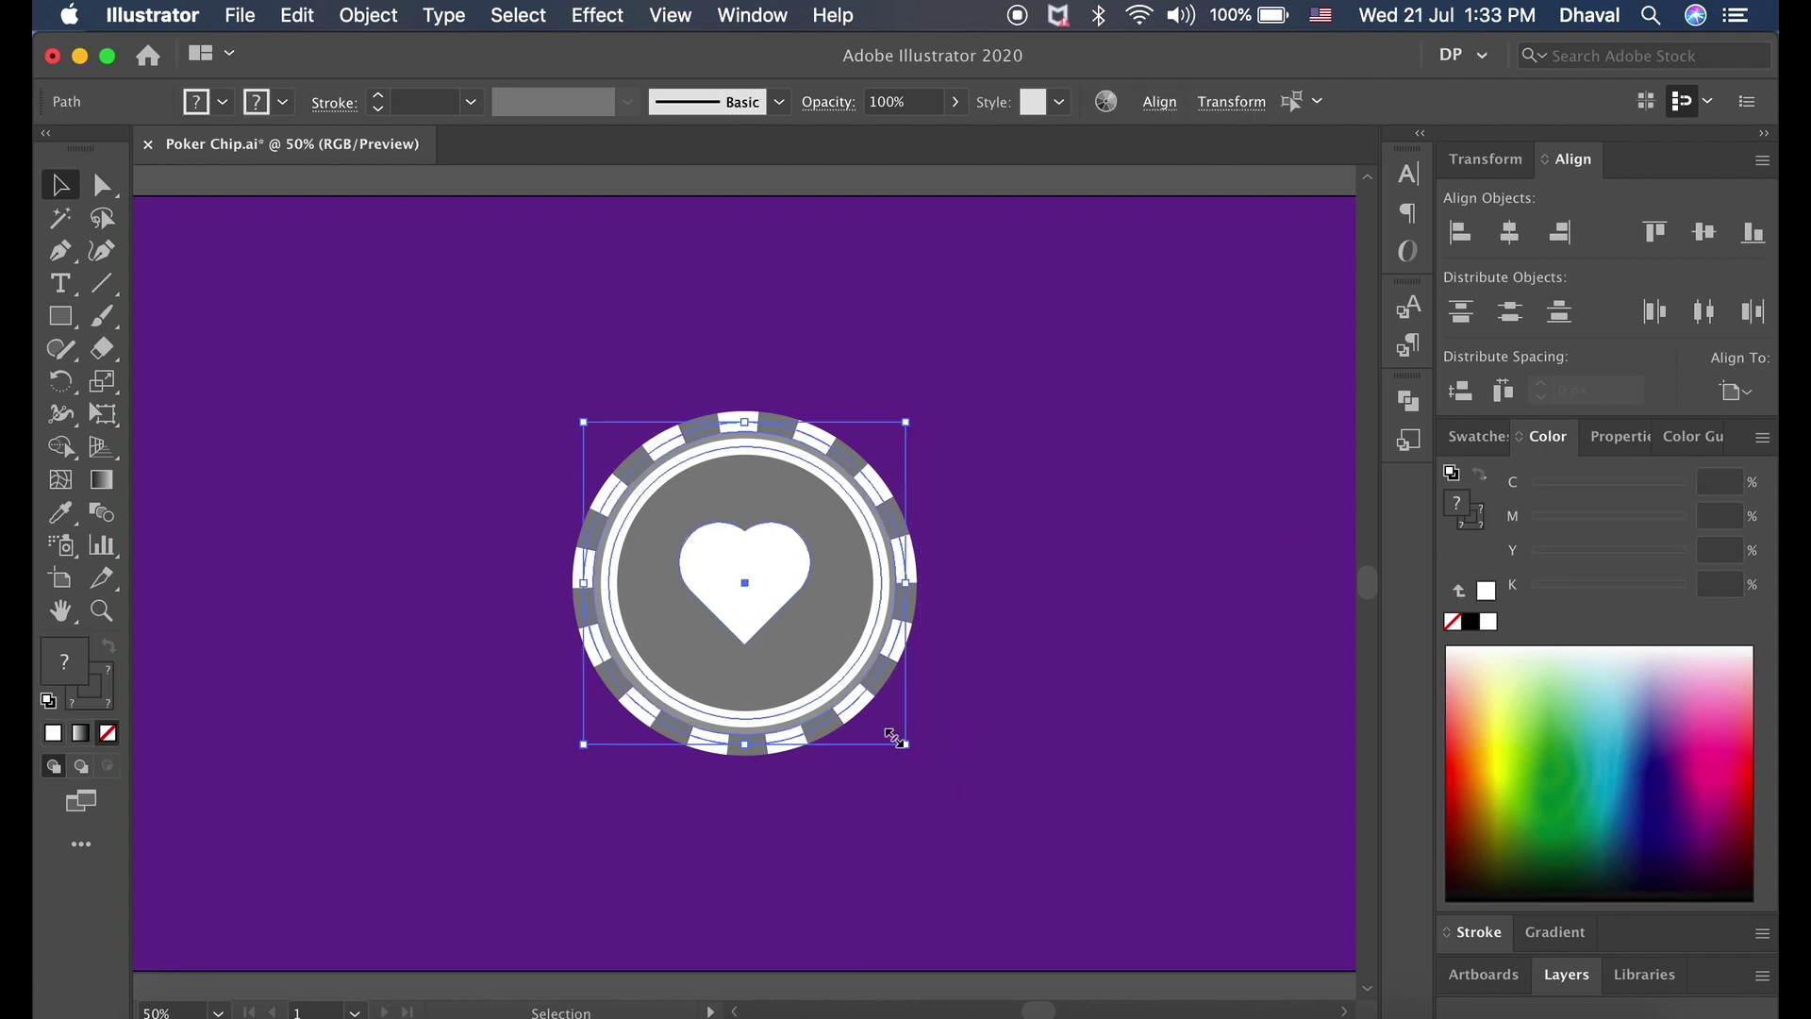
drag(825, 673, 400, 674)
click(244, 259)
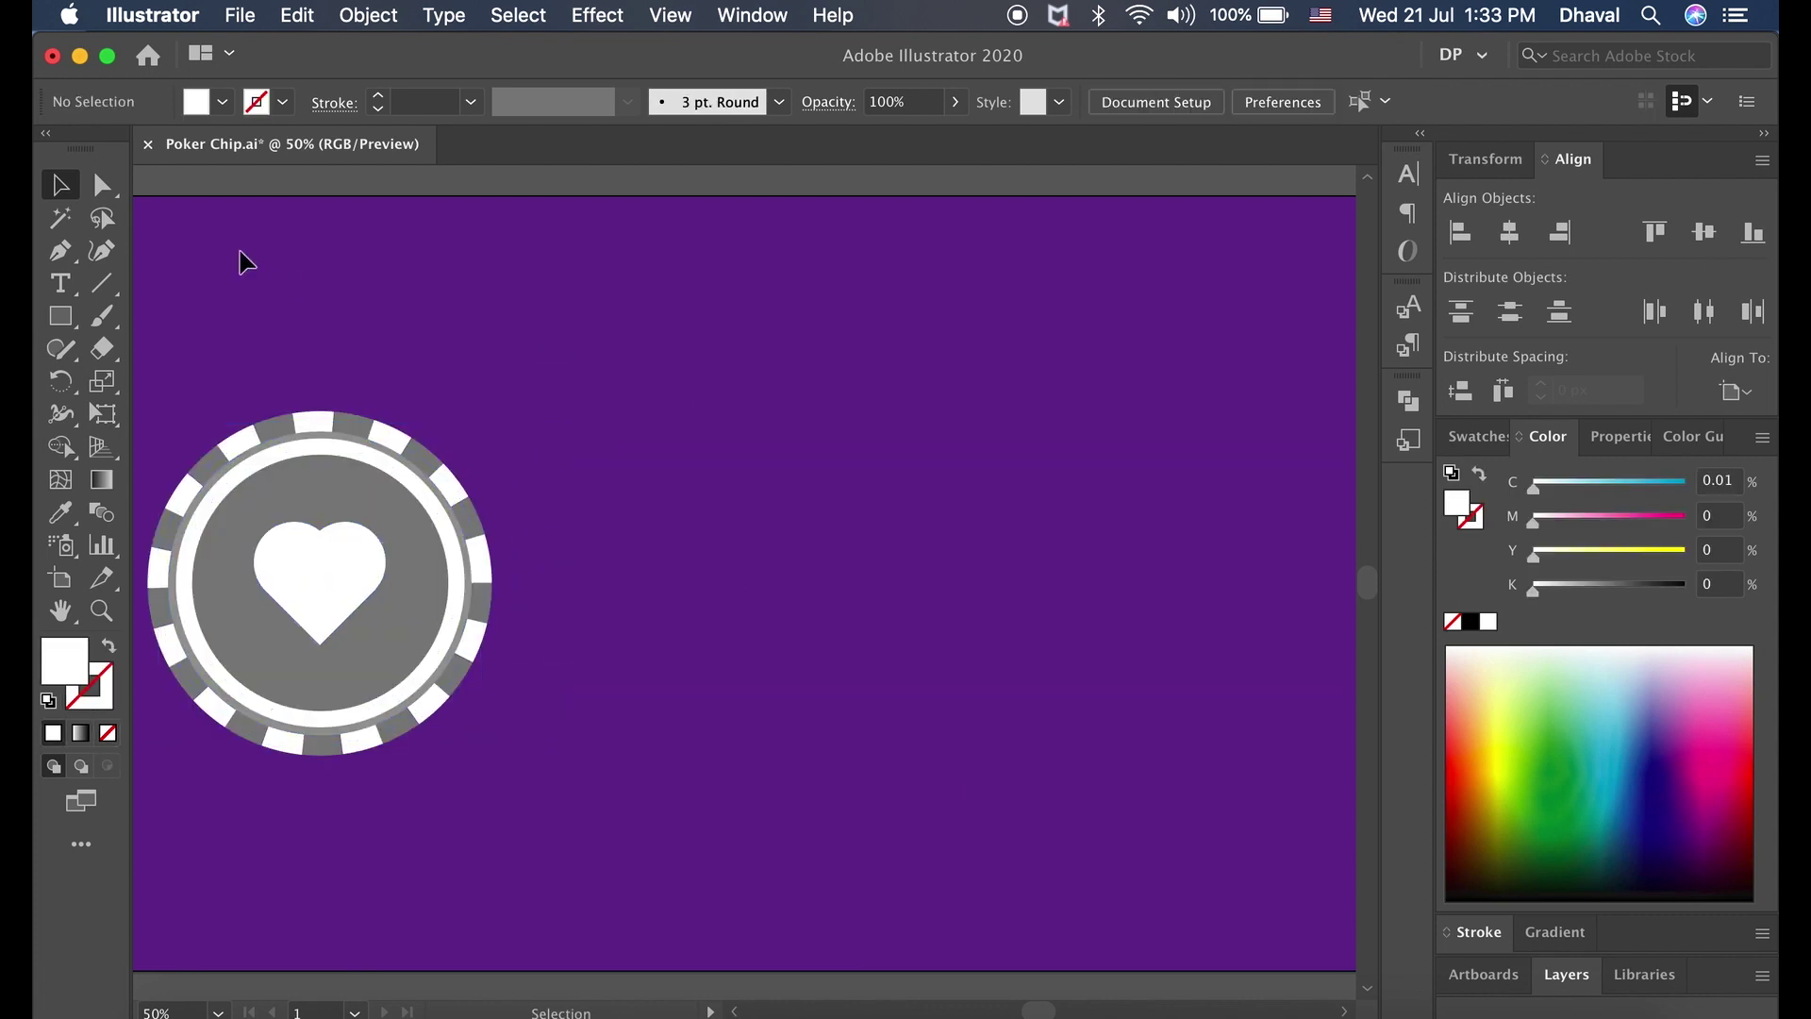
Step: Alt-drag a heart-less copy of the rings to the right and begin a 75 px-wide rectangle
drag(359, 459, 361, 461)
drag(444, 604, 1040, 608)
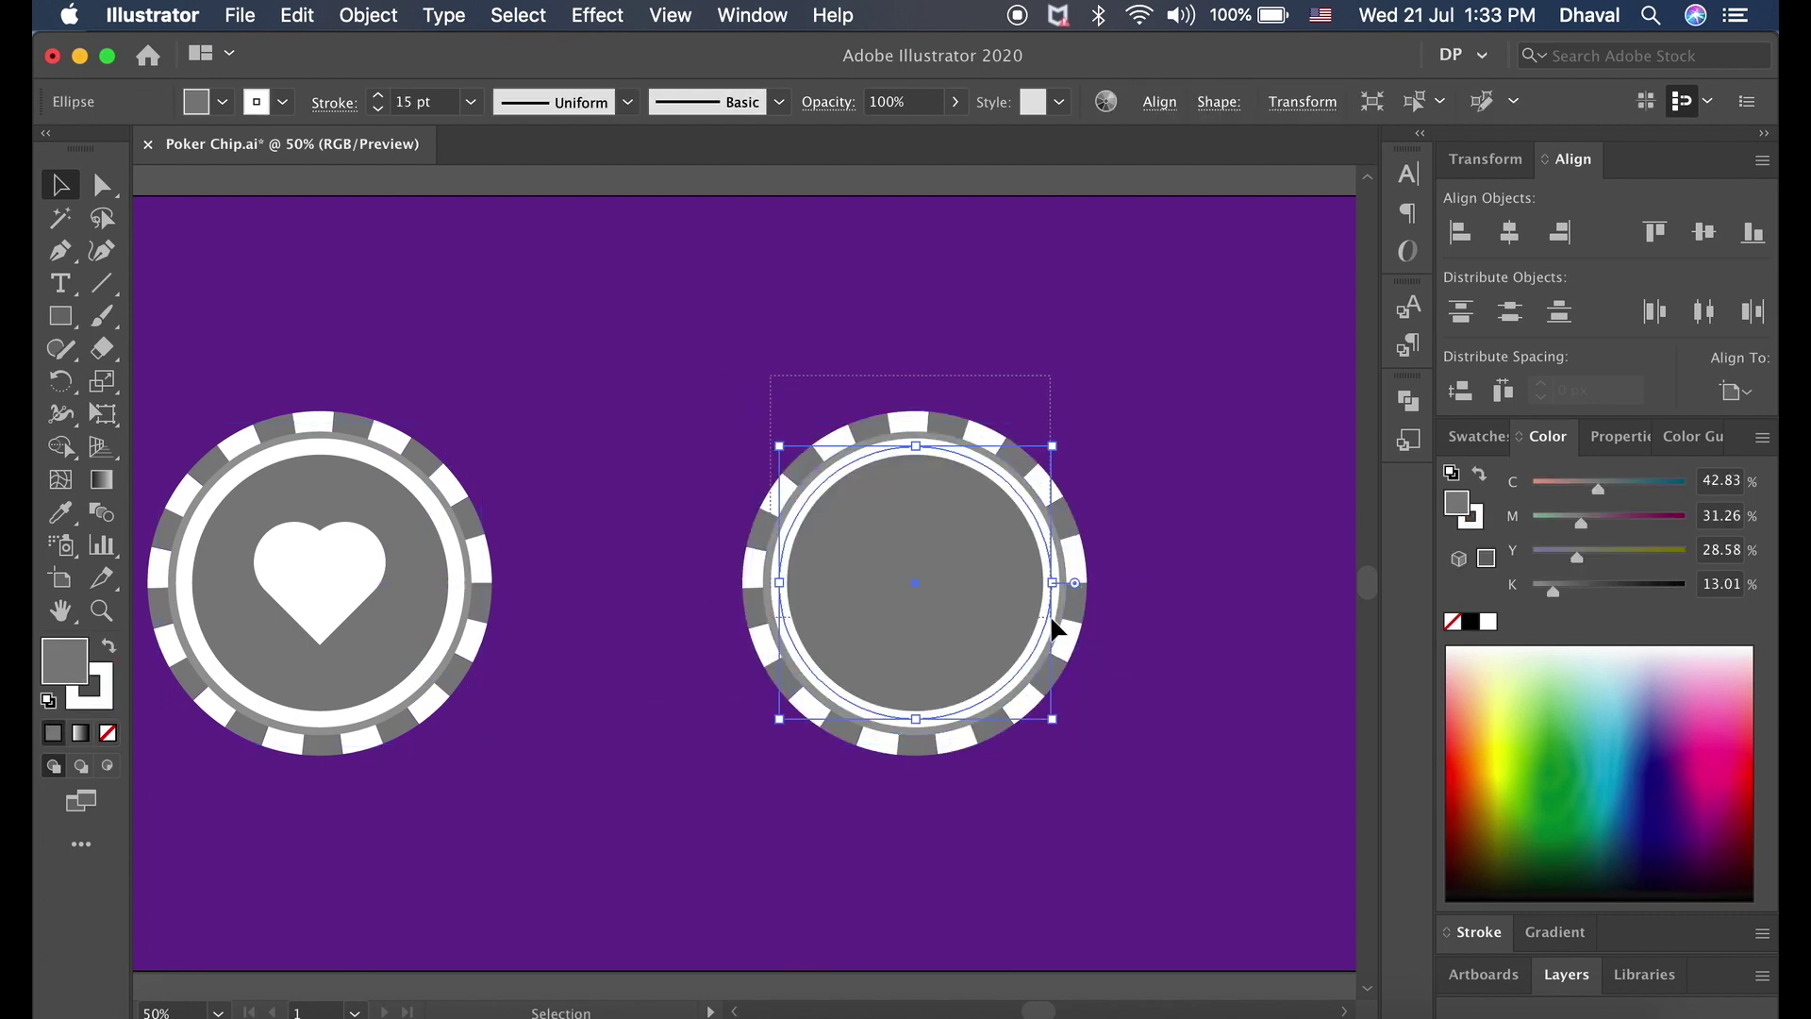
click(1509, 232)
click(1207, 410)
click(62, 316)
click(657, 276)
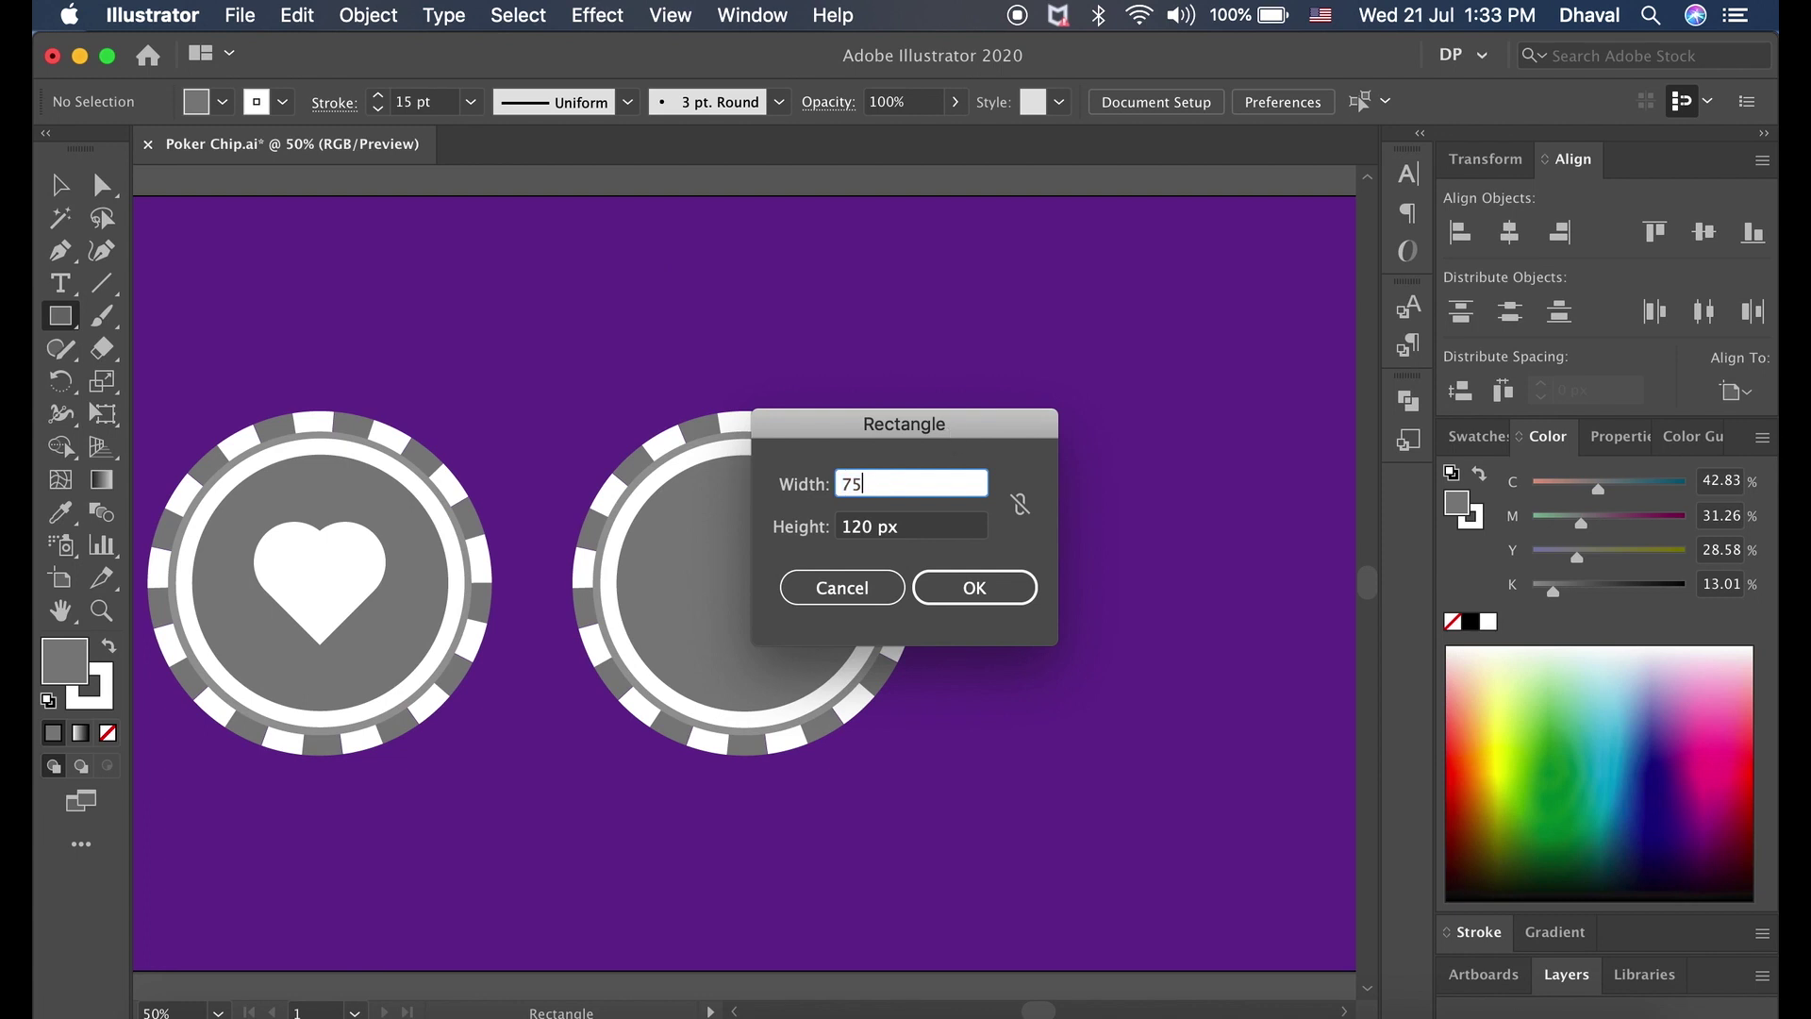
Step: Create a 75×75 square with white fill and no stroke
key(Tab)
text(75)
key(Return)
key(super+equal)
key(super+equal)
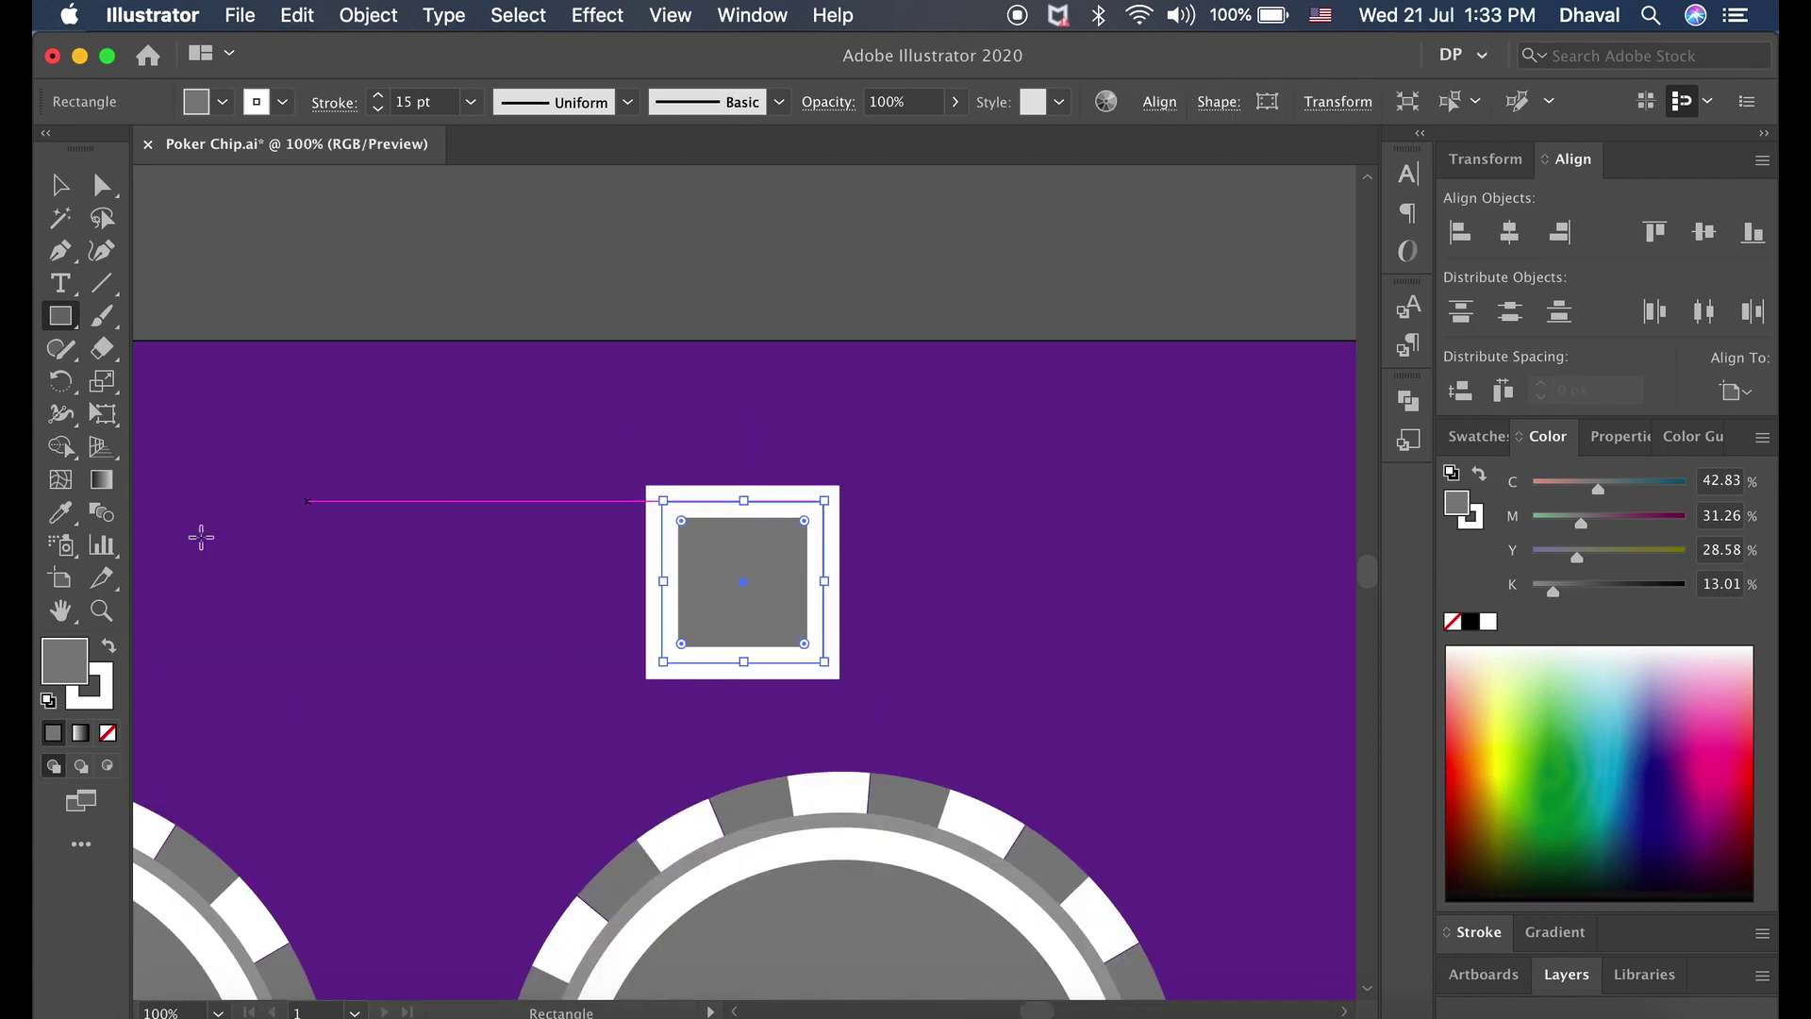
key(shift+x)
click(108, 732)
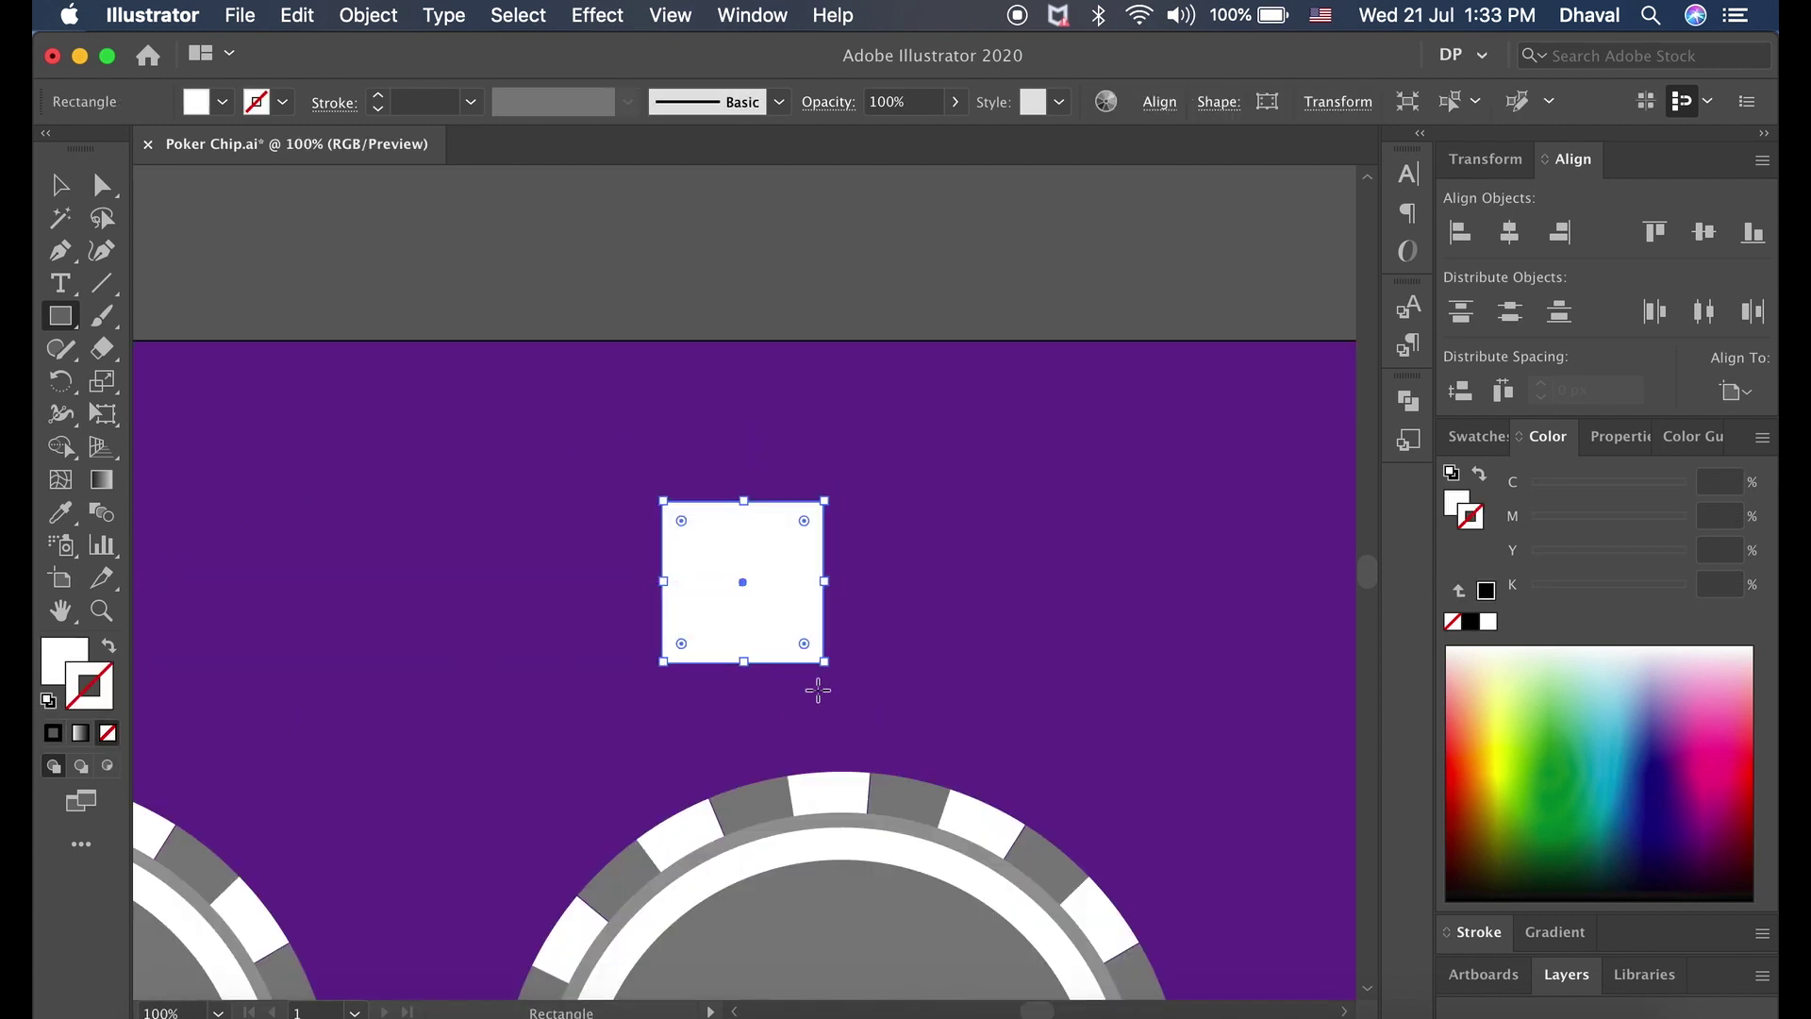
Step: Curve the square's top, bottom, left and right edges inward with the Curvature tool
key(super+equal)
click(101, 250)
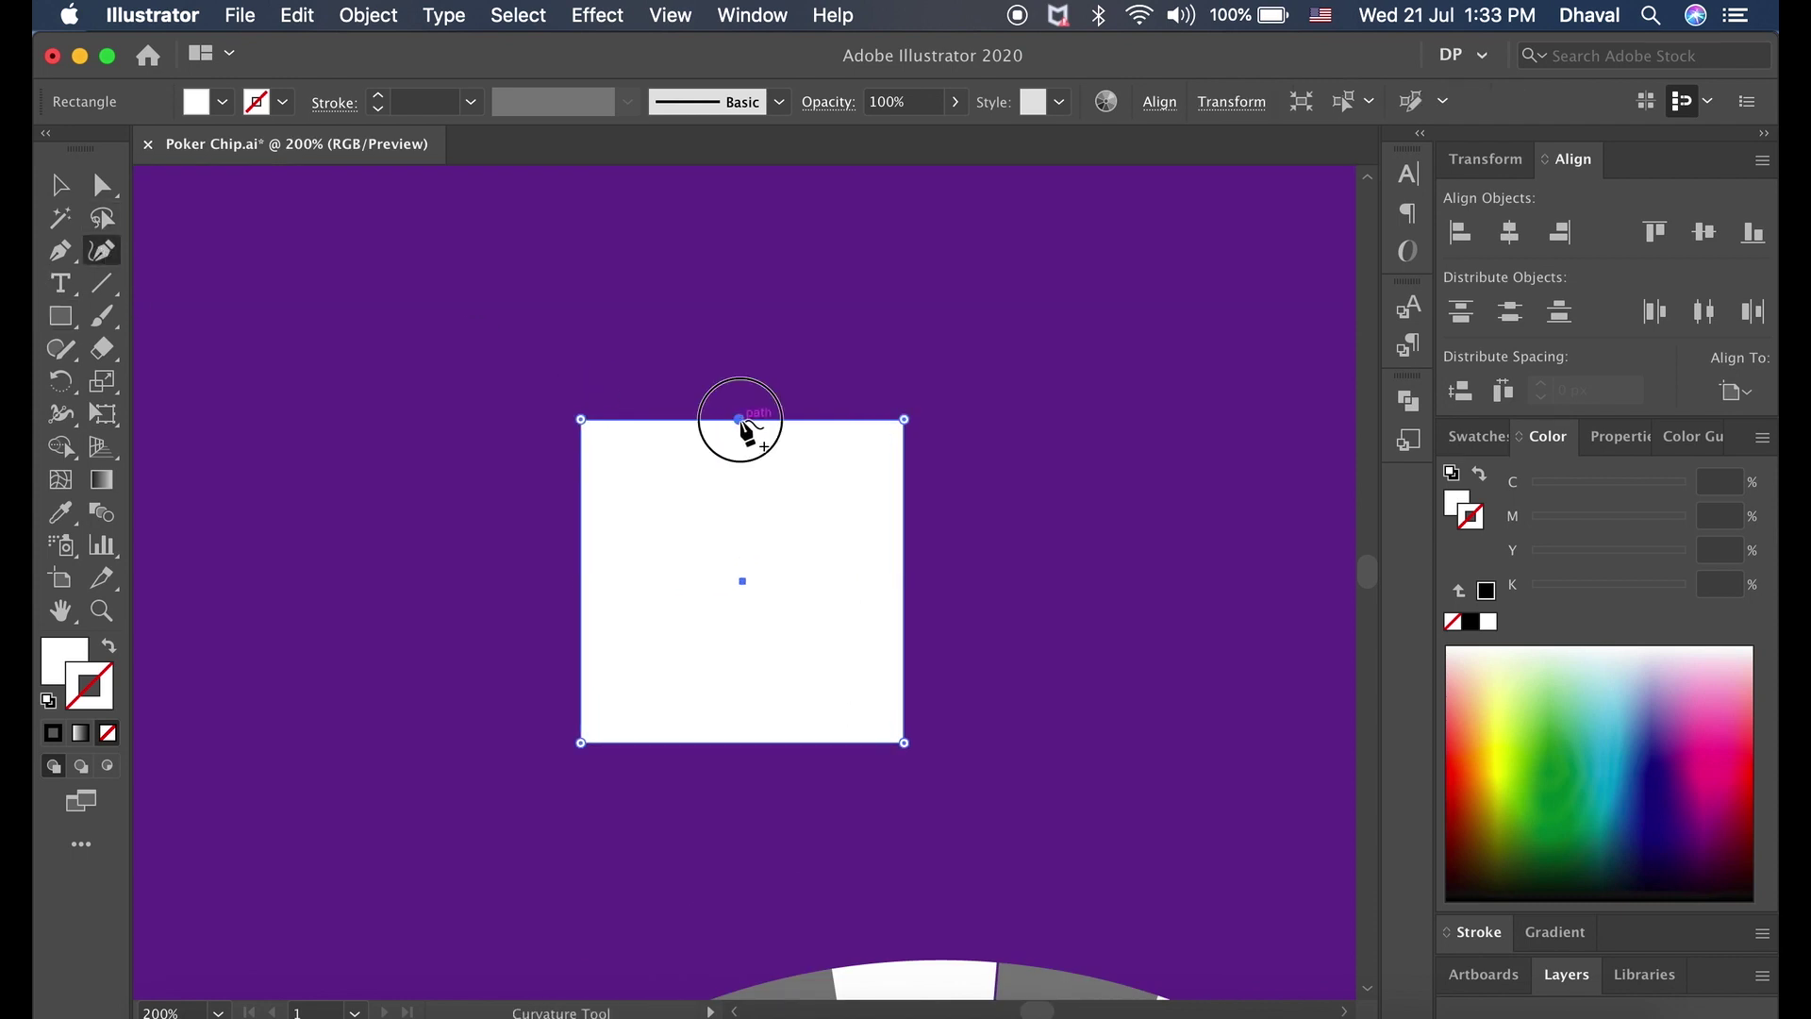
drag(741, 420, 738, 434)
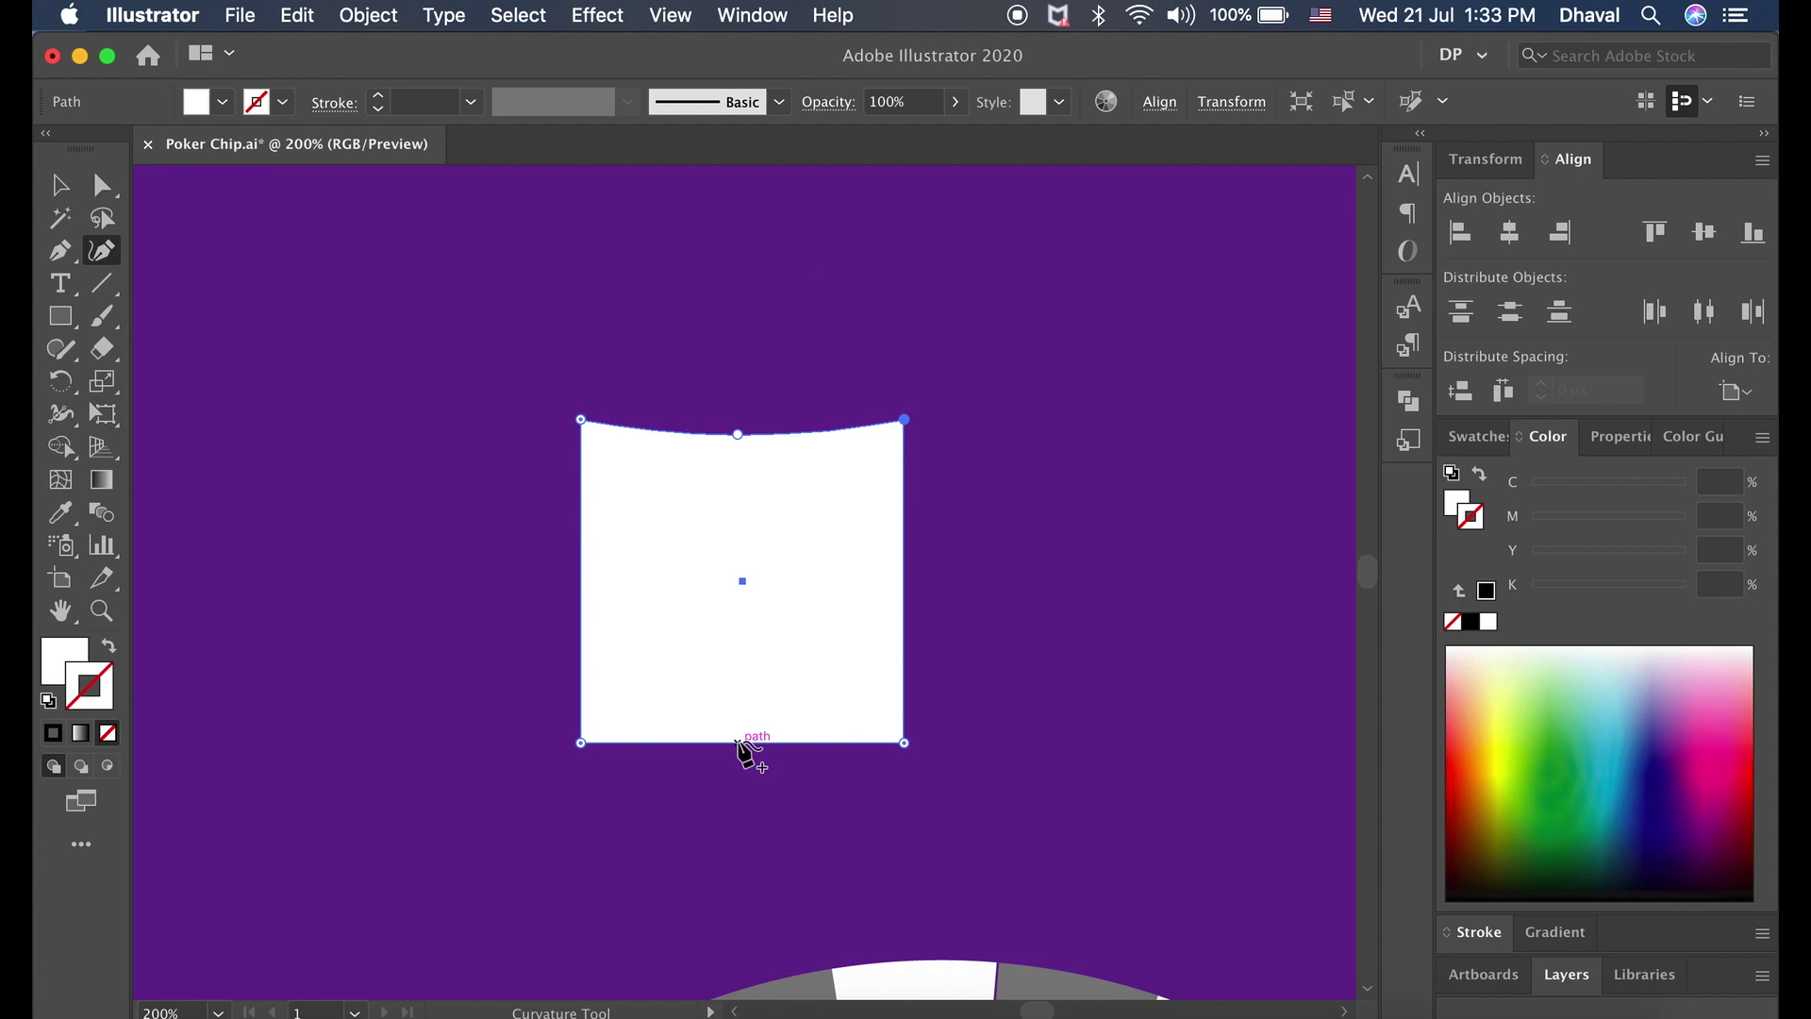
drag(738, 743, 737, 731)
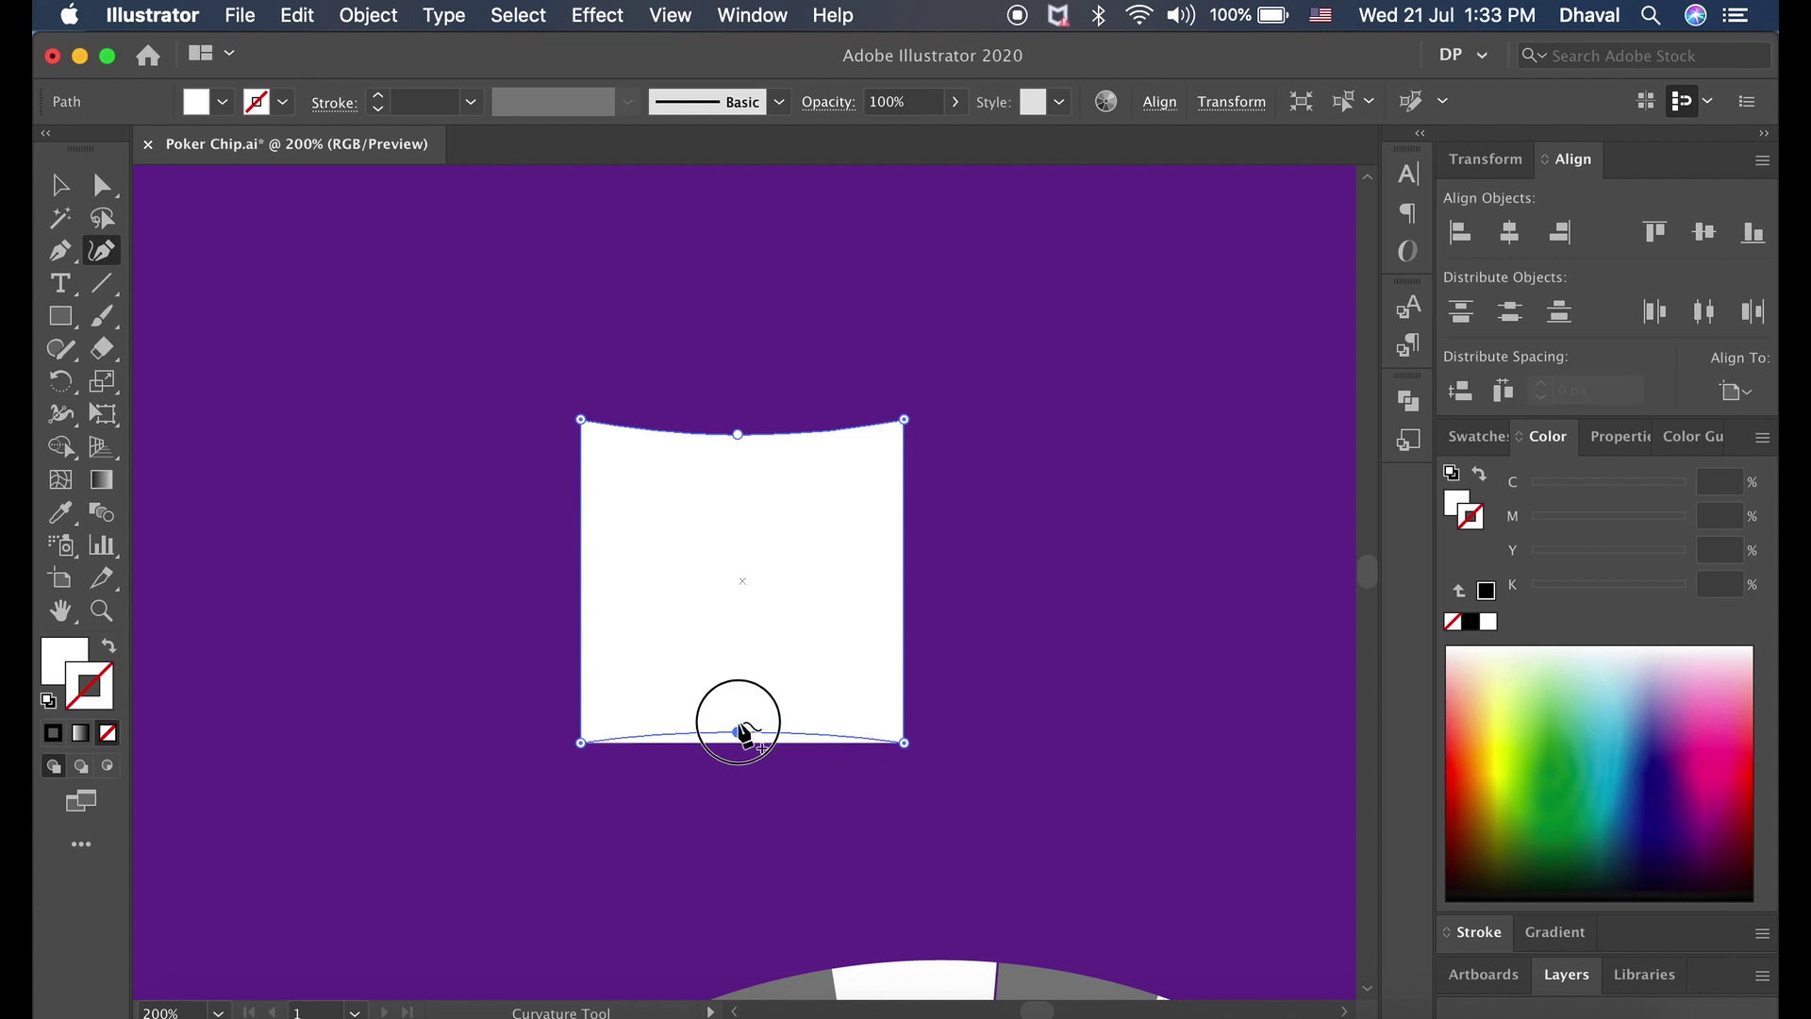
drag(737, 733, 736, 733)
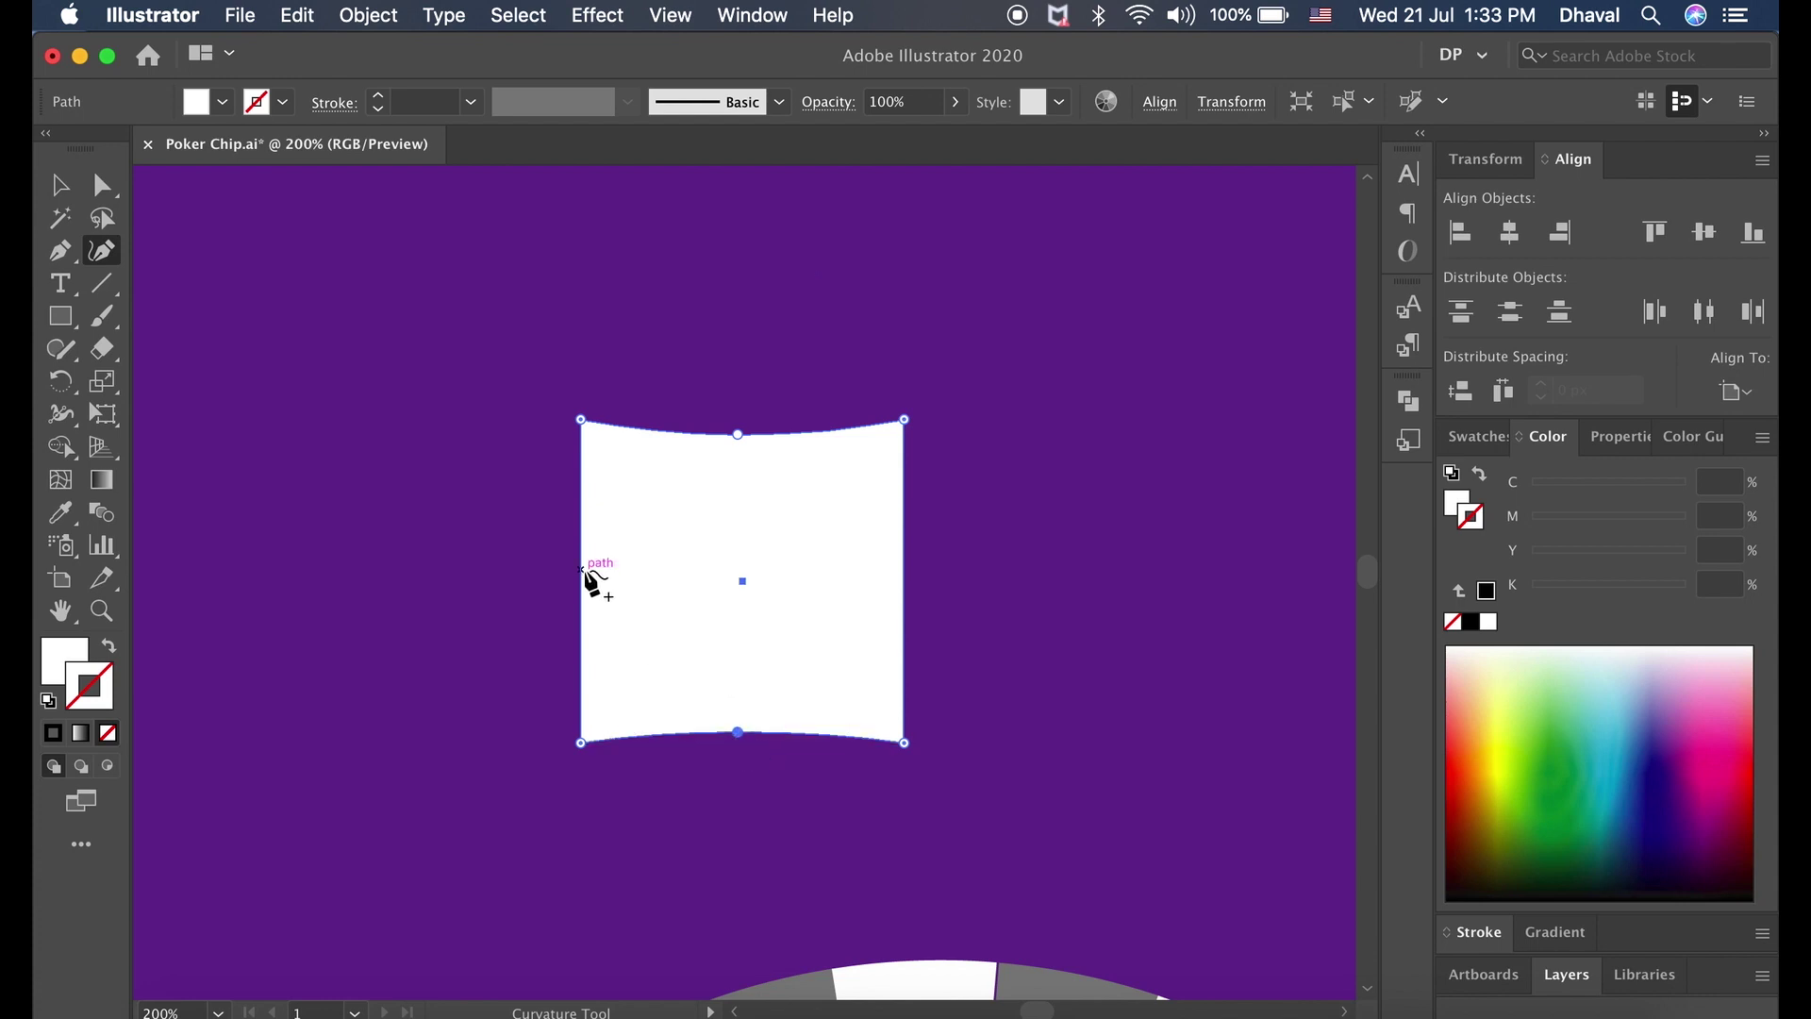
drag(581, 576, 591, 576)
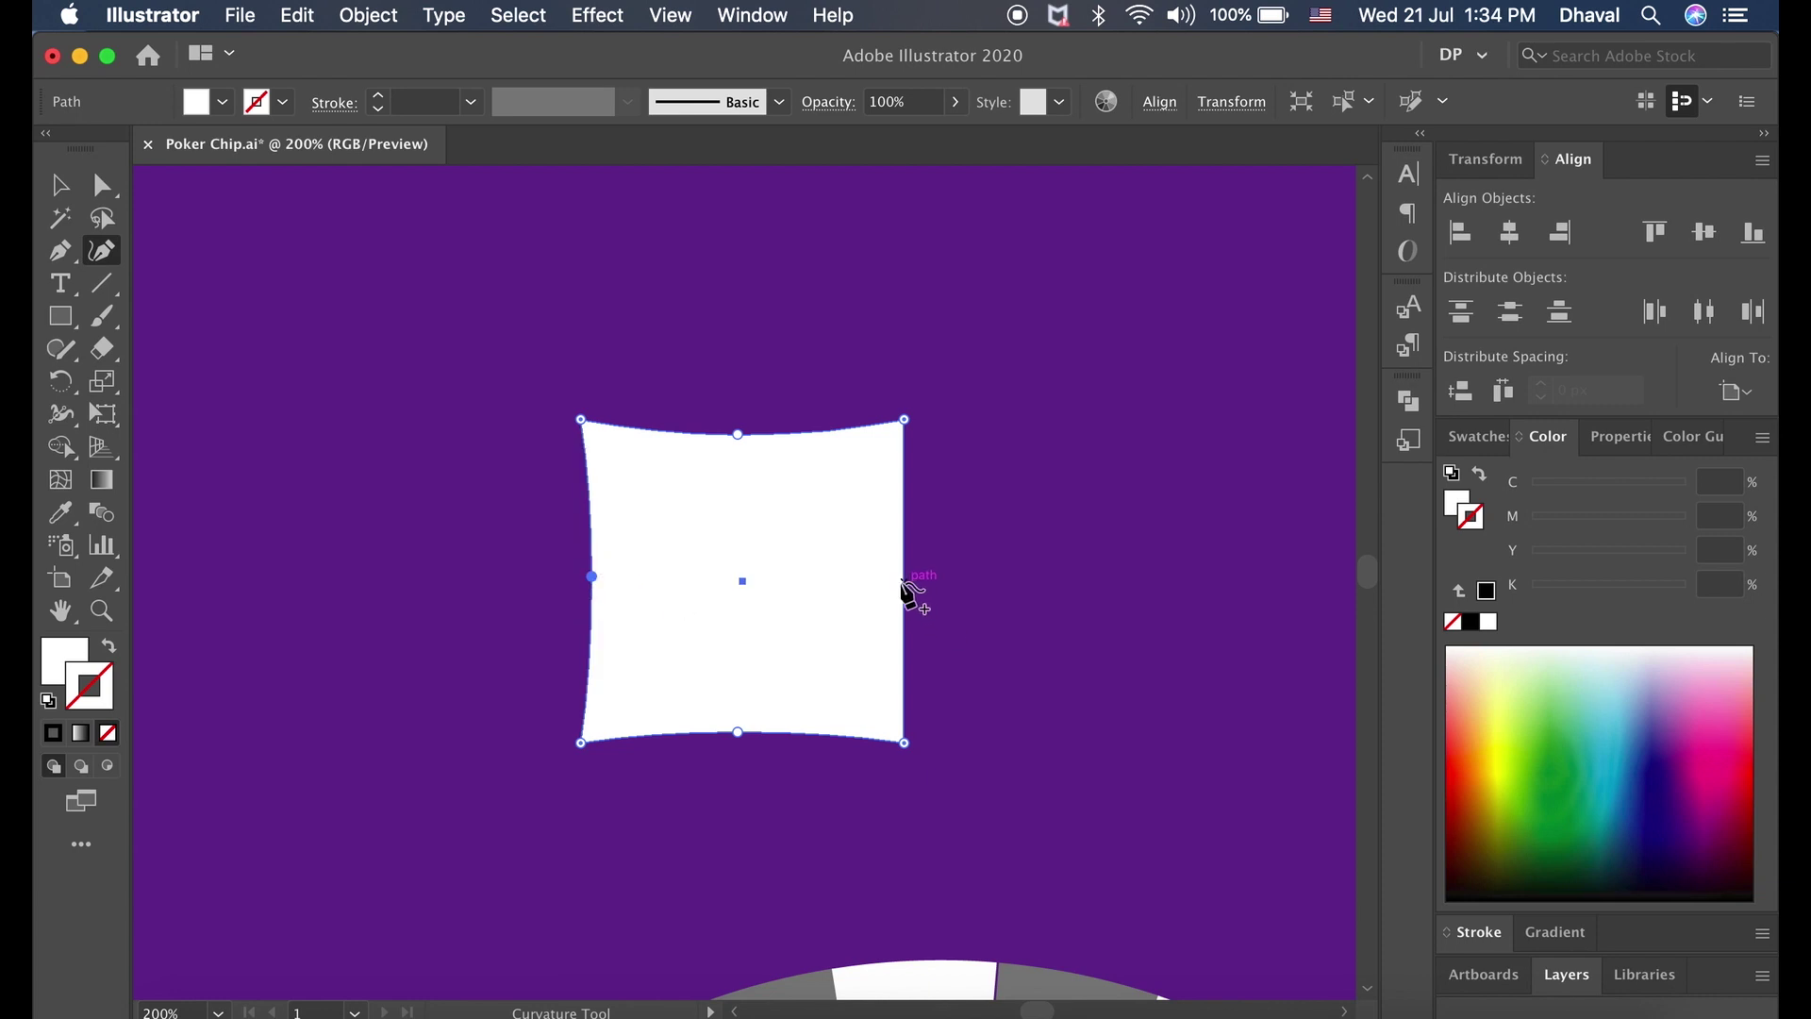
drag(904, 582, 889, 582)
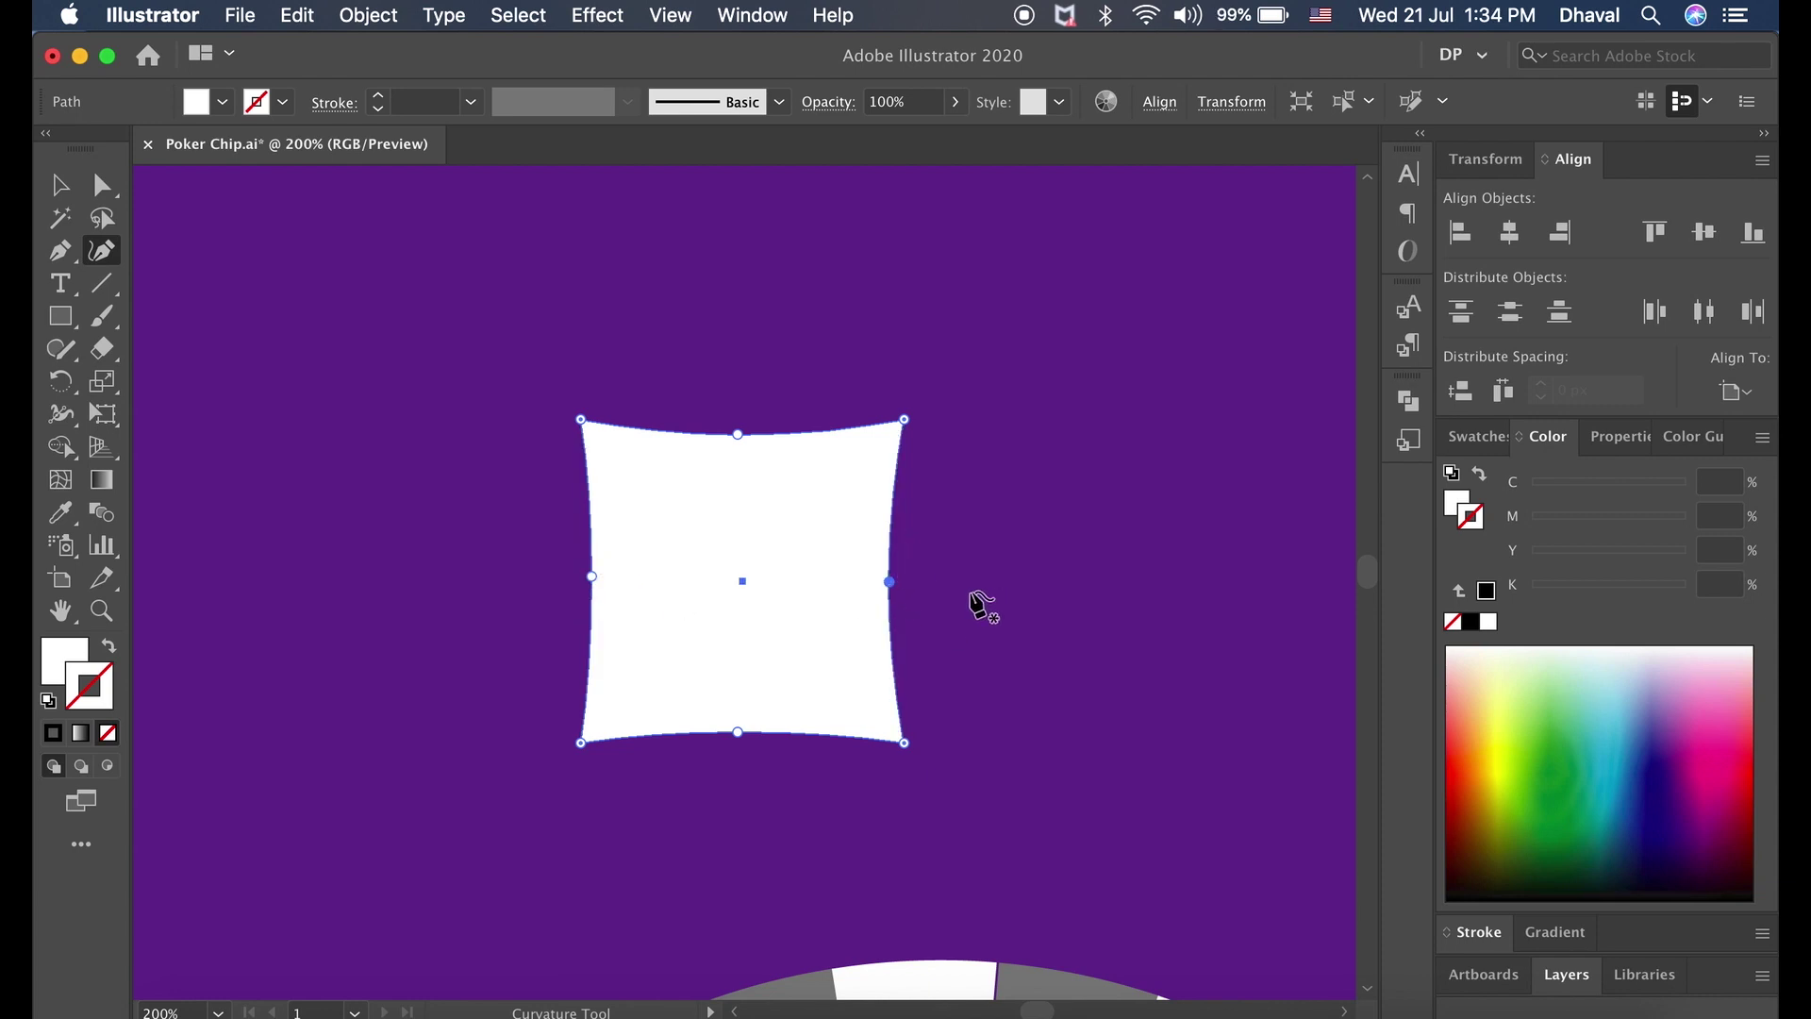
Step: Rotate the shape 45° into a diamond and move it onto the right chip
key(e)
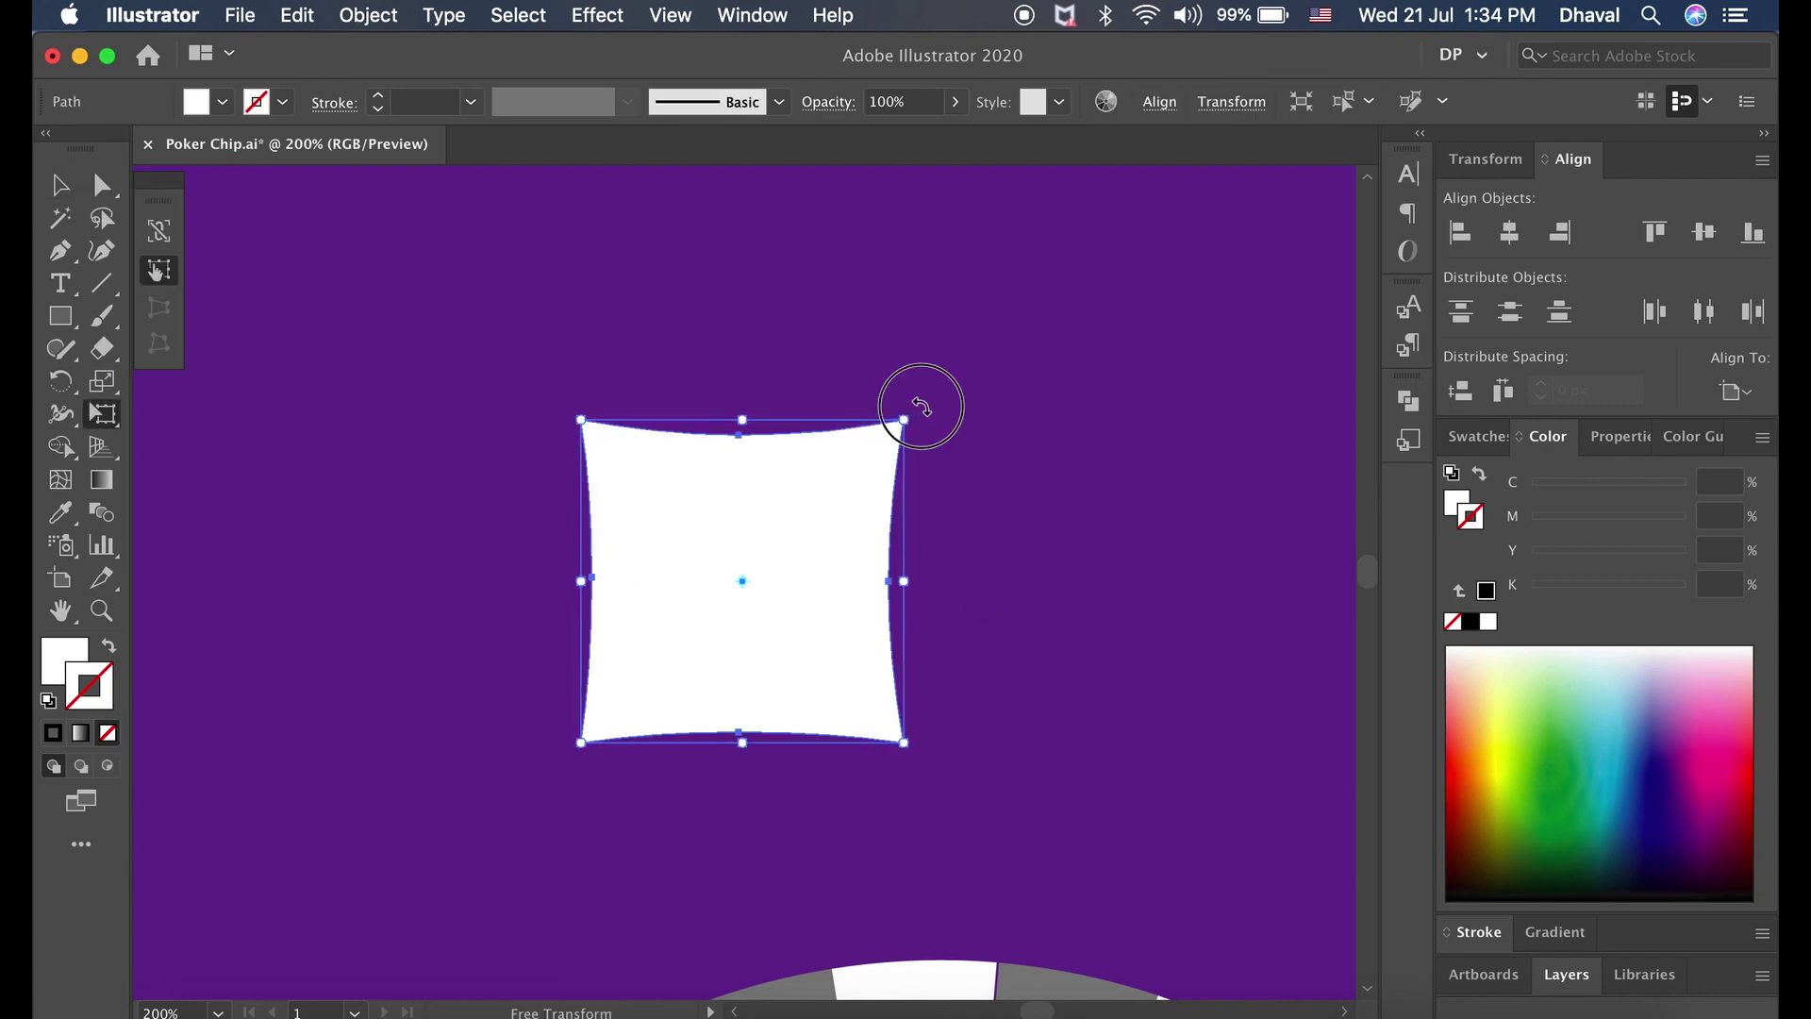
drag(921, 407, 982, 542)
key(v)
click(1165, 502)
click(861, 553)
drag(861, 554, 1063, 554)
Step: Bring the diamond in front of the right chip so it shows on top
key(super+shift+bracketleft)
key(a)
key(super+shift+bracketright)
key(super+minus)
key(super+minus)
key(super+minus)
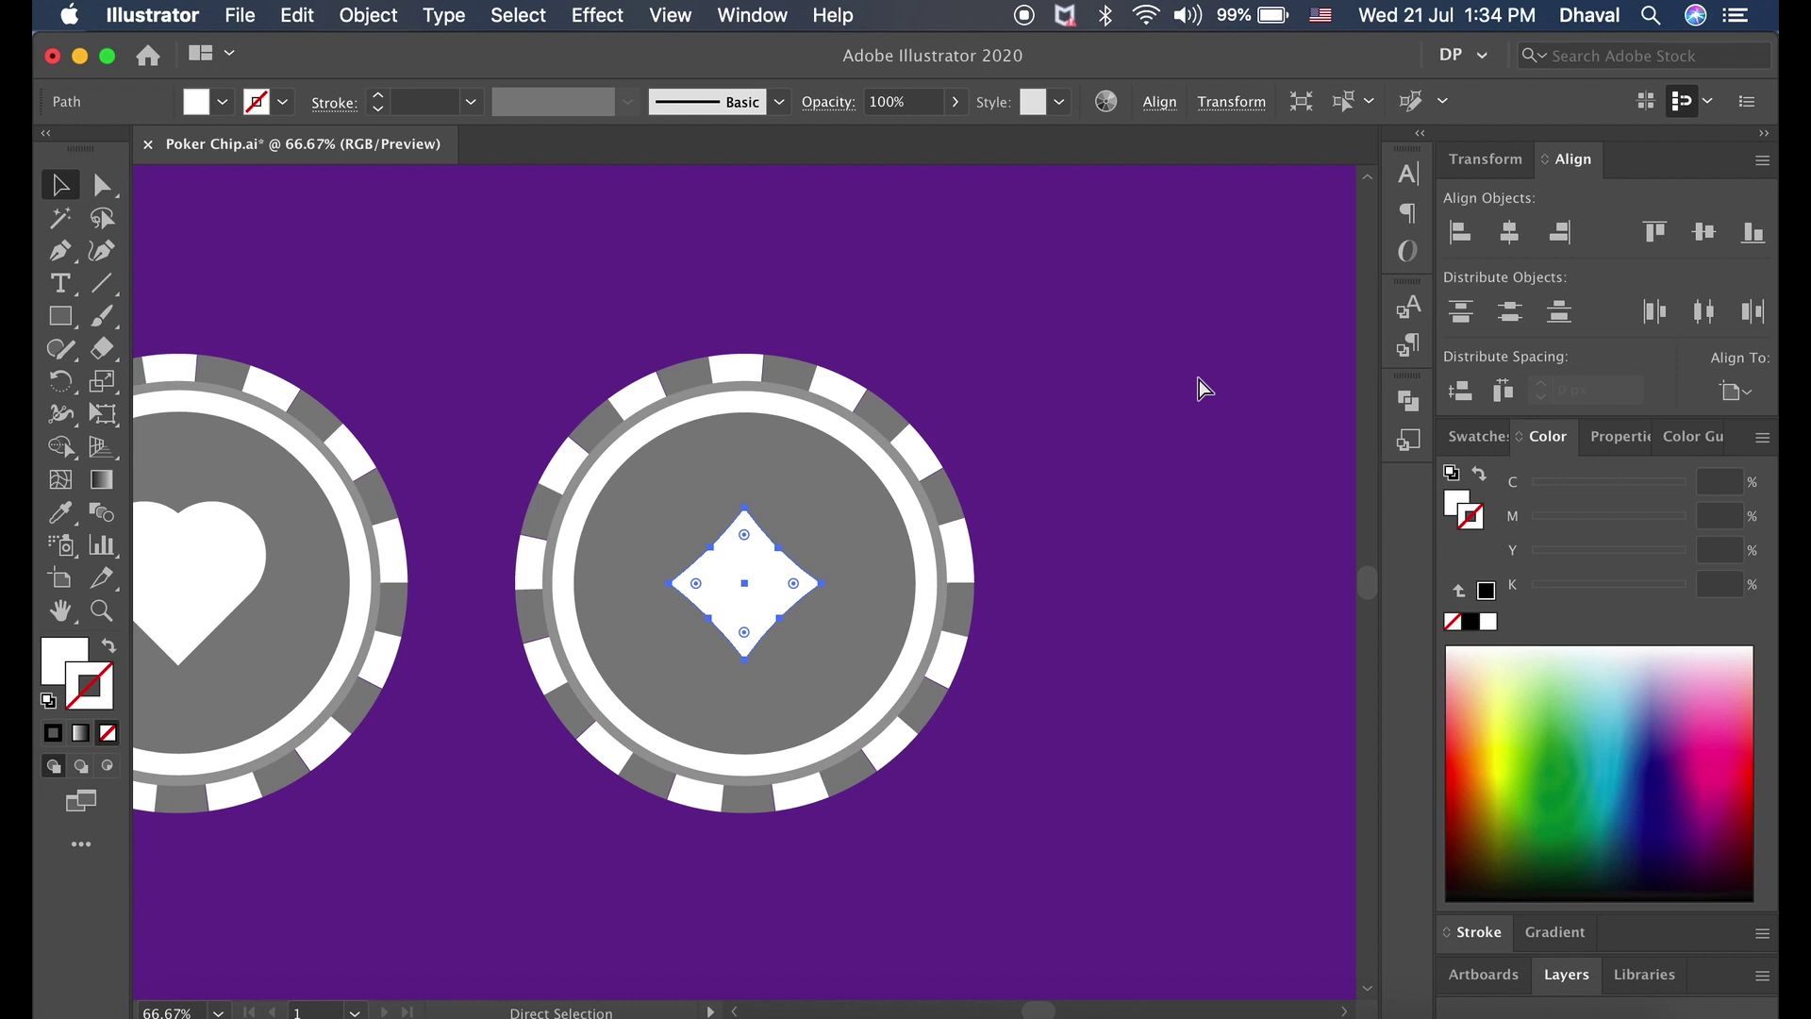
key(super+minus)
key(v)
click(1136, 667)
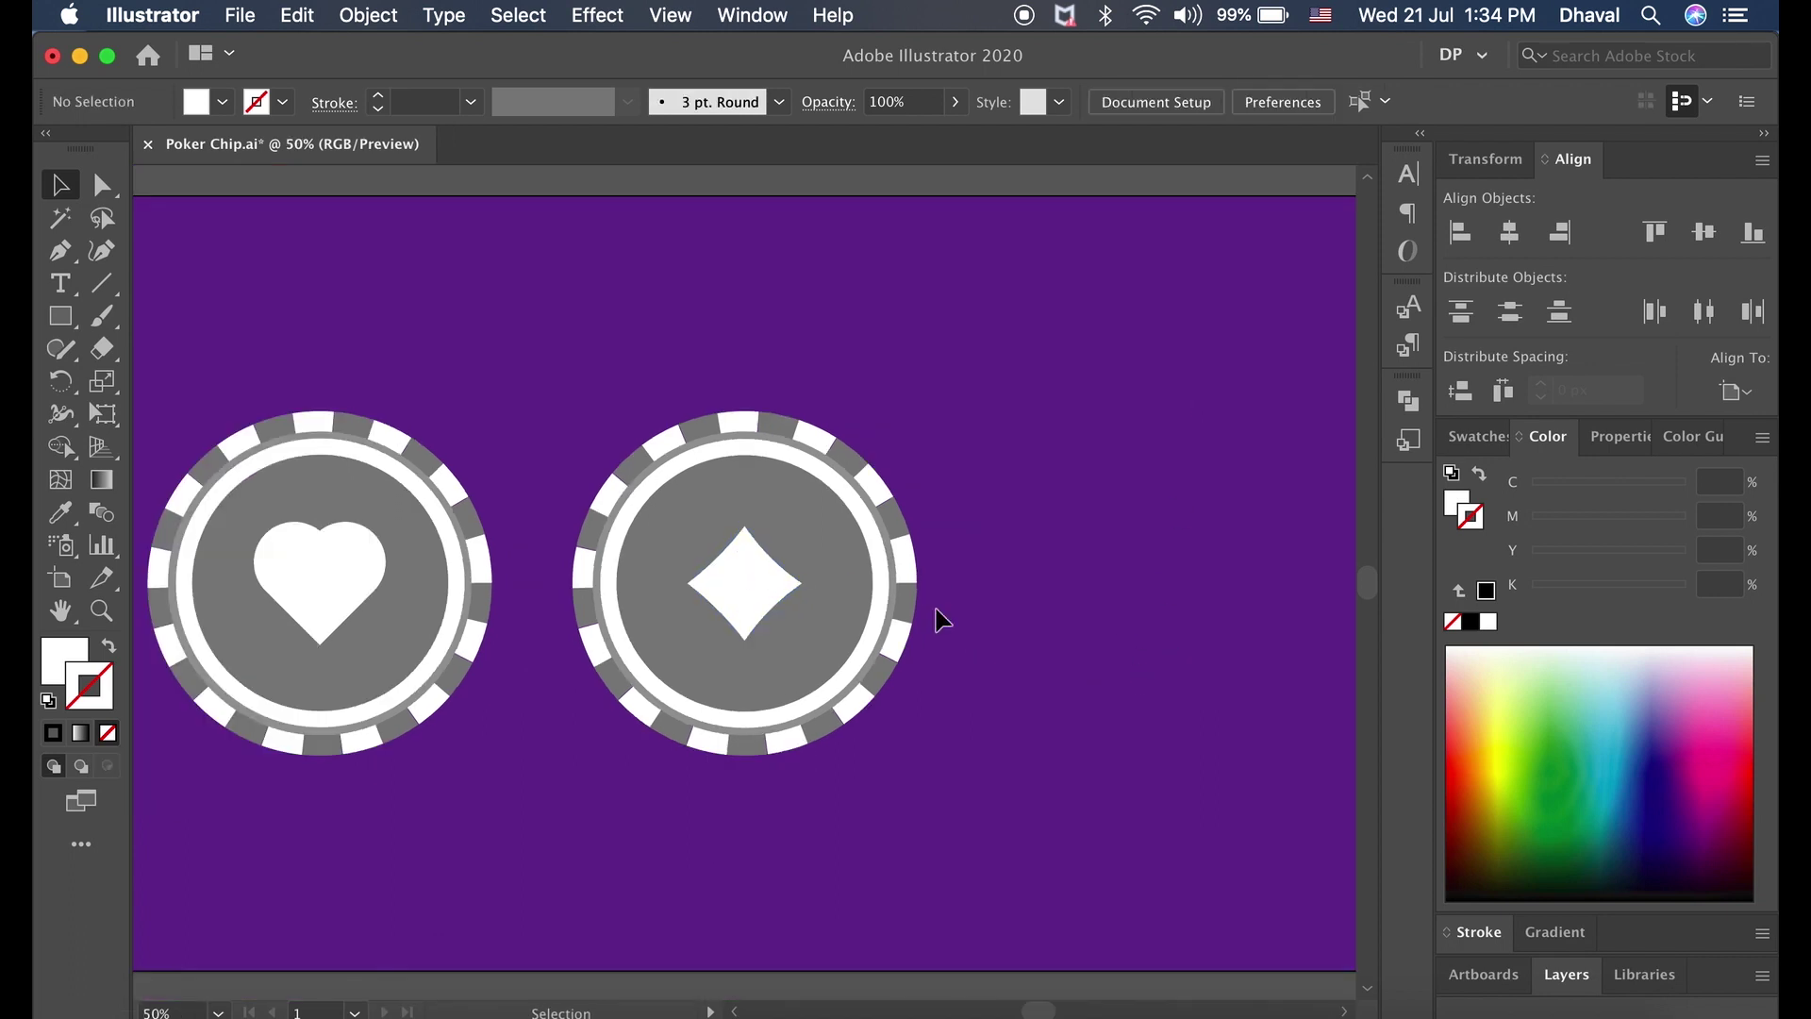
click(779, 587)
Step: Shrink the heart slightly, then group the heart chip and the diamond chip separately
mouse_move(386, 521)
mouse_down()
mouse_move(375, 534)
mouse_move(386, 524)
mouse_up()
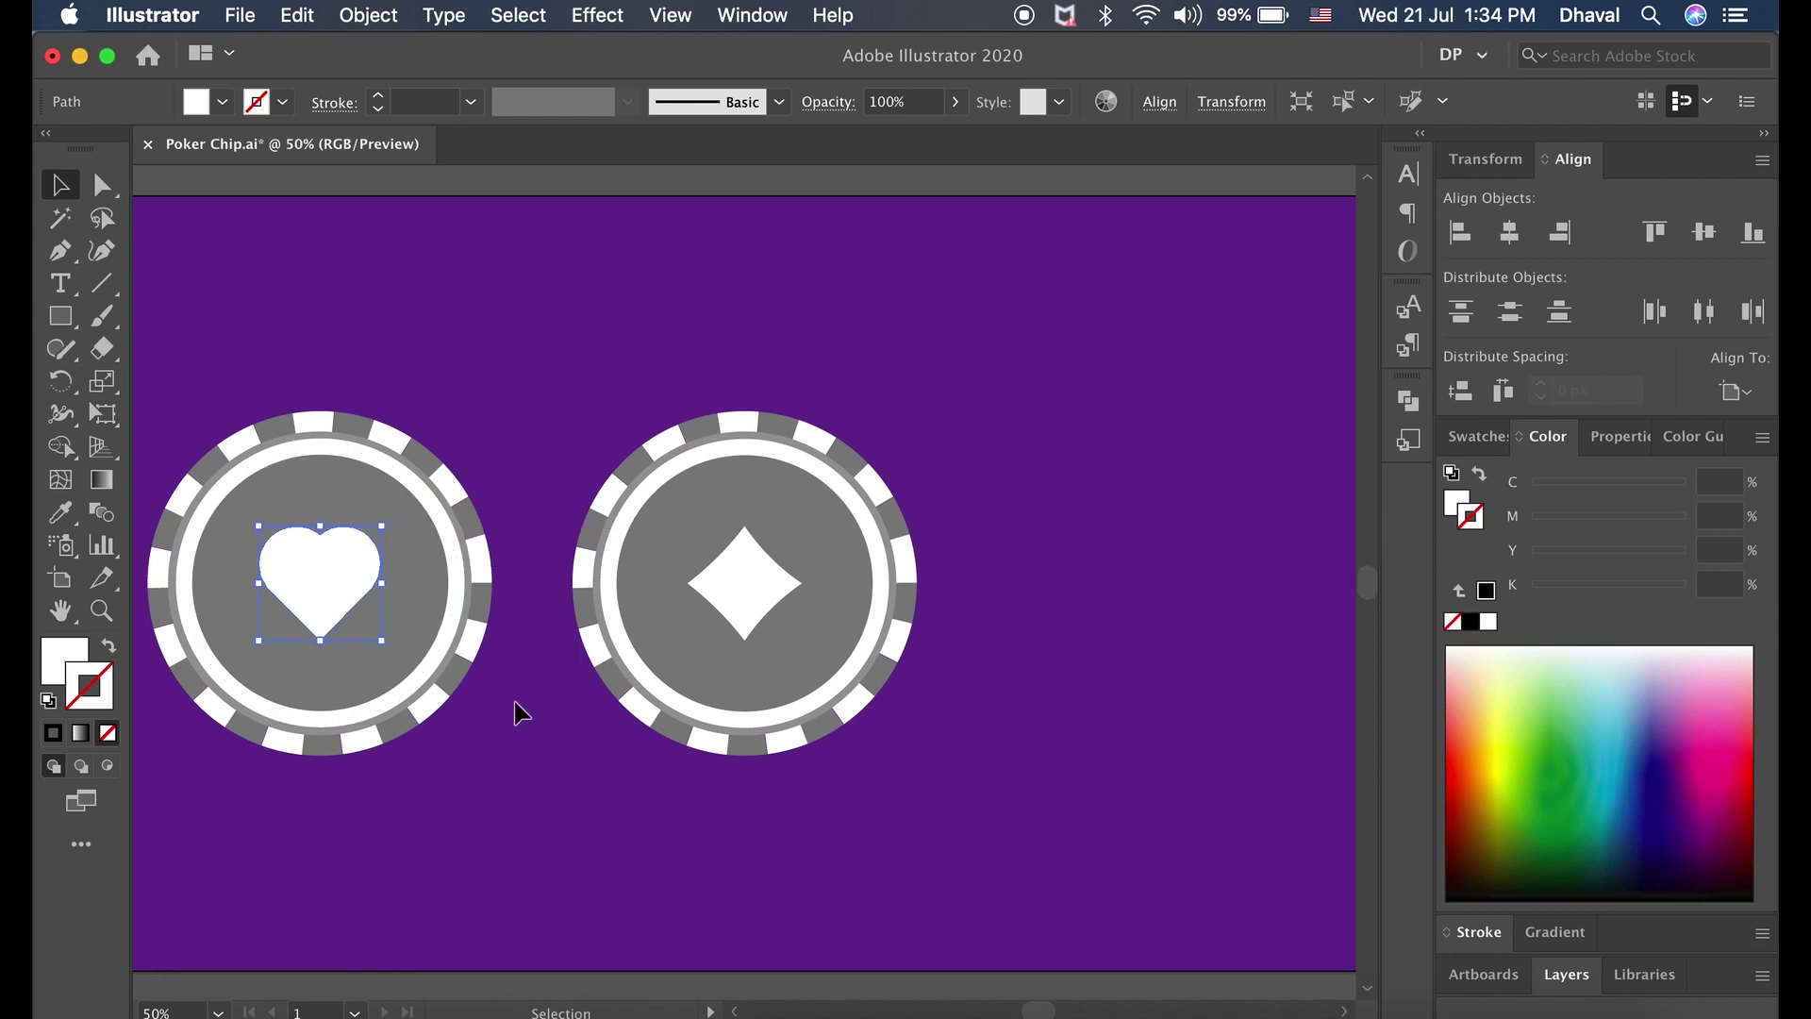
click(521, 767)
drag(238, 396, 387, 632)
right_click(357, 579)
click(392, 647)
click(634, 324)
drag(627, 311, 955, 679)
right_click(834, 568)
click(854, 648)
Step: Apply a 3D Extrude & Bevel (Off-Axis Front, 50 pt depth) to both chips
drag(1123, 657, 387, 304)
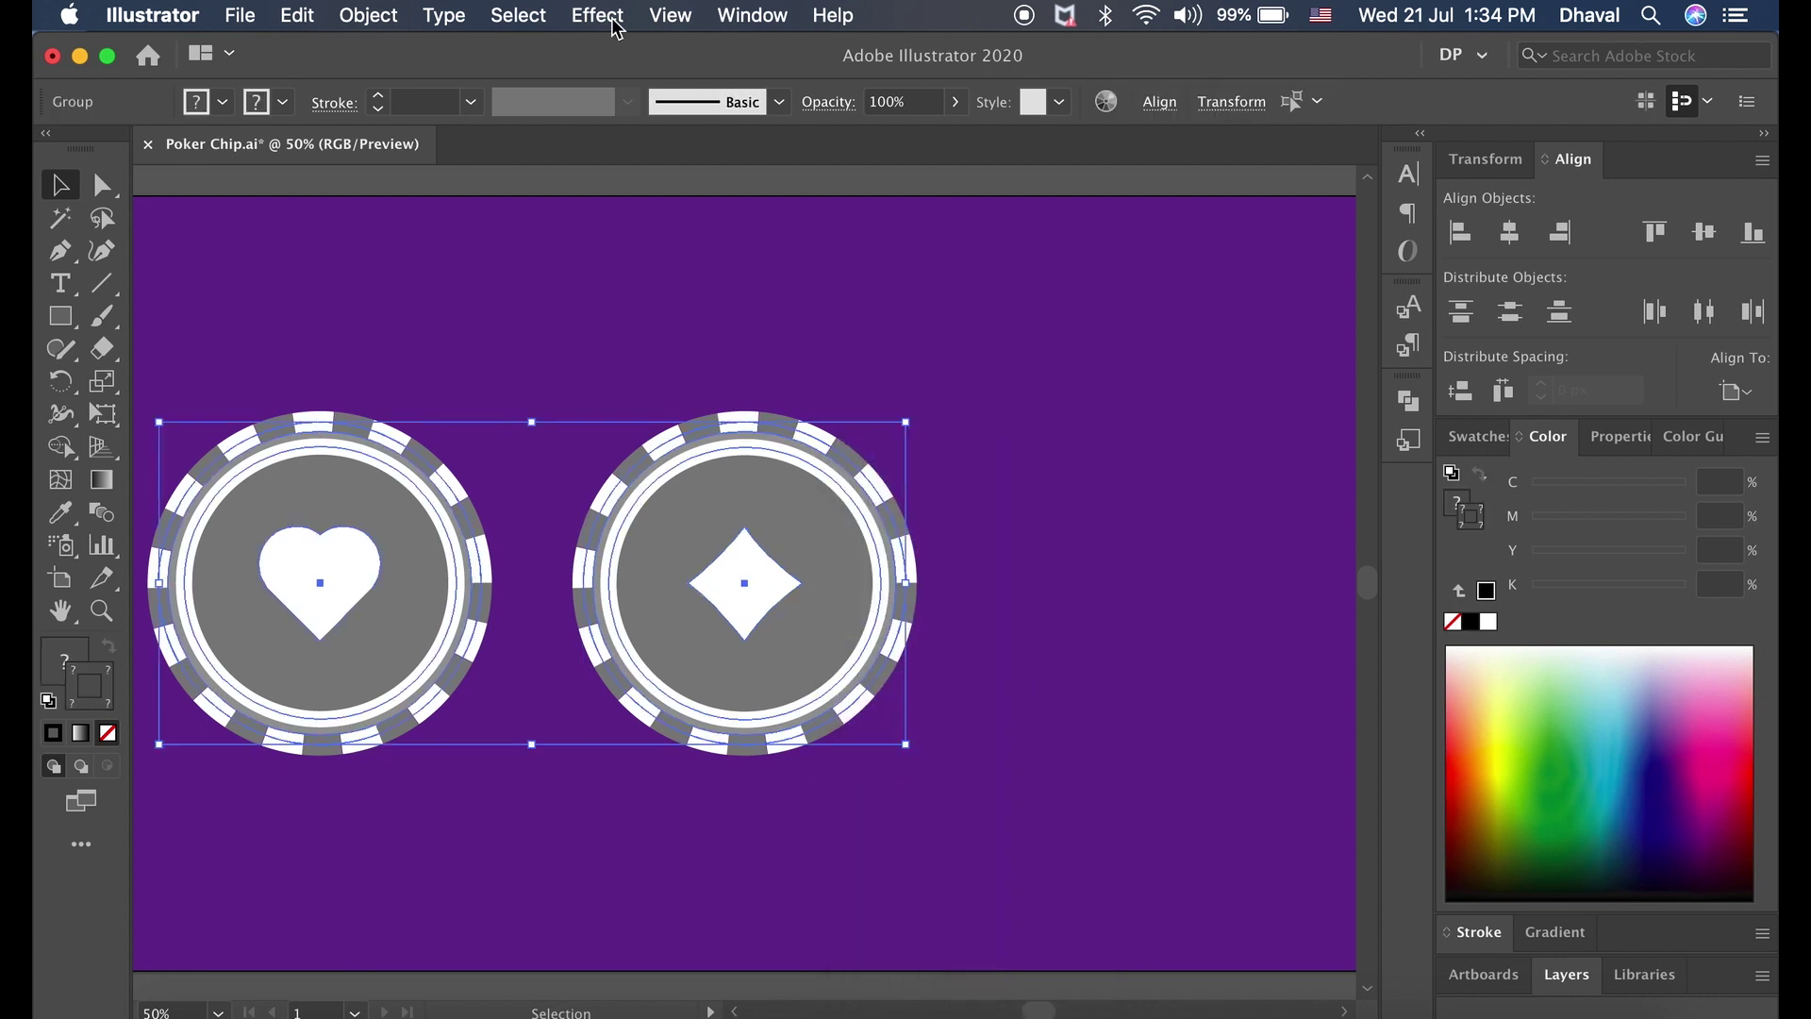
click(614, 21)
click(972, 182)
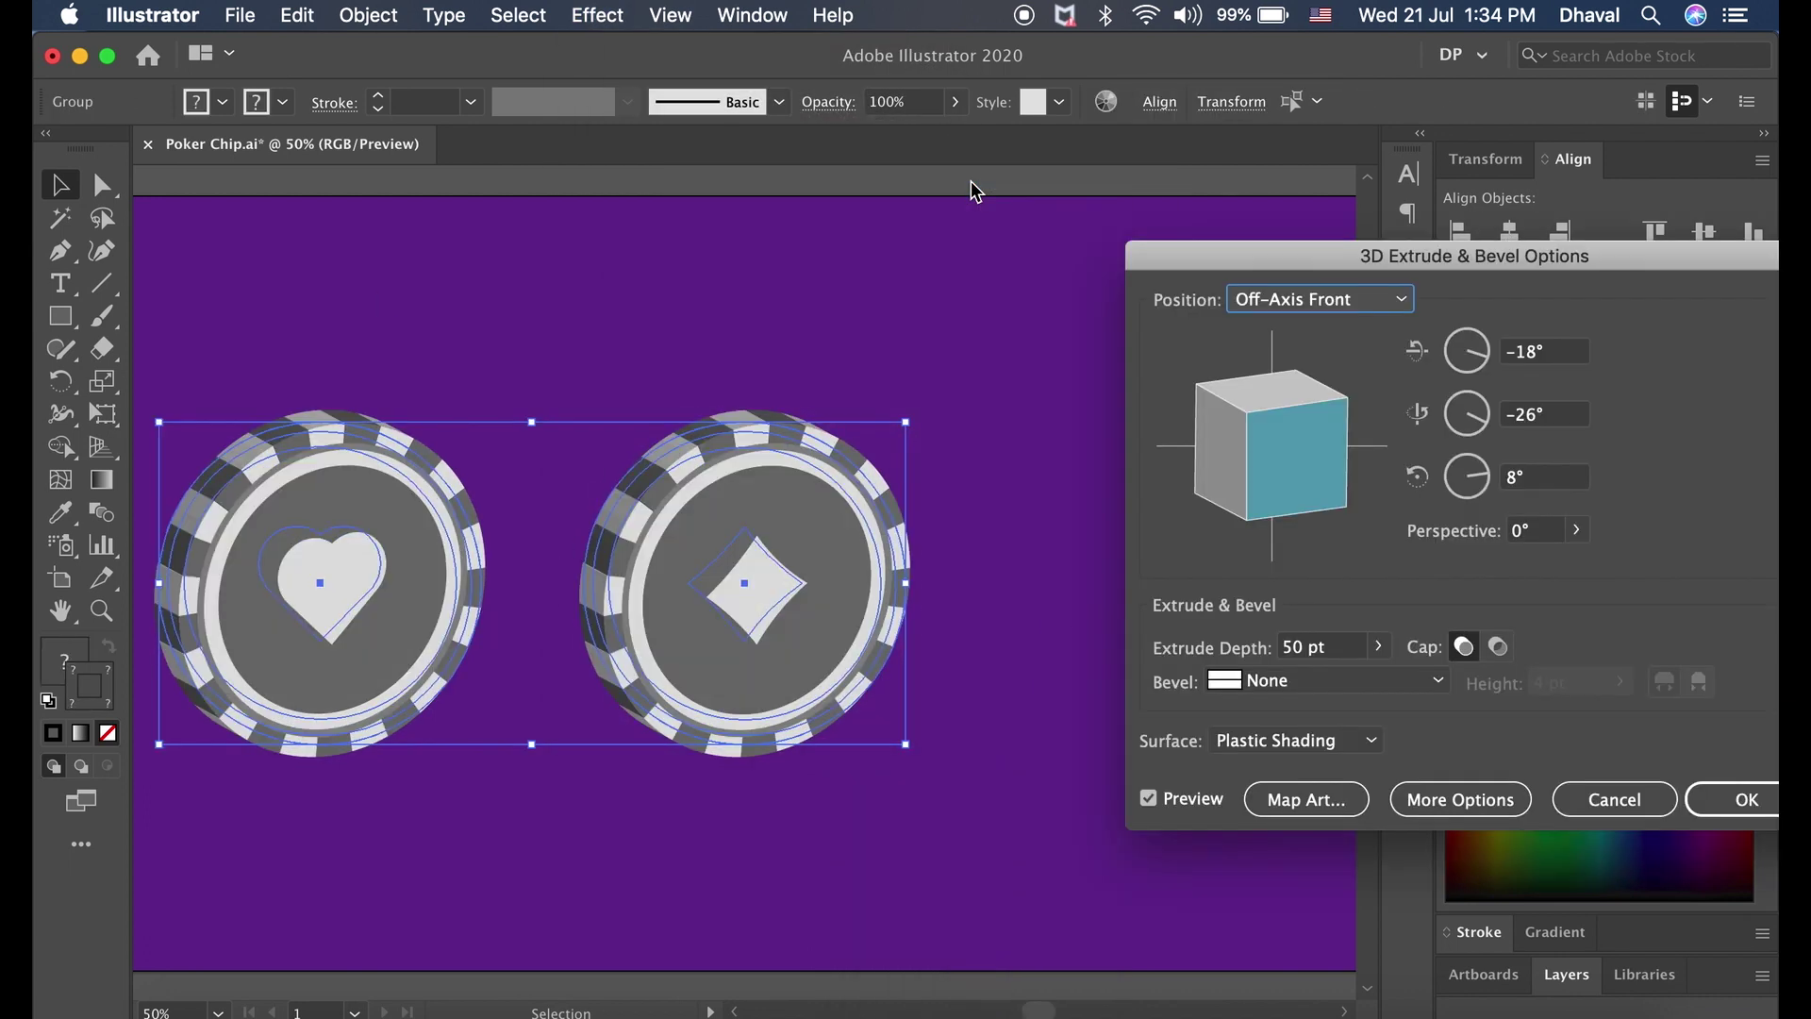
click(1748, 799)
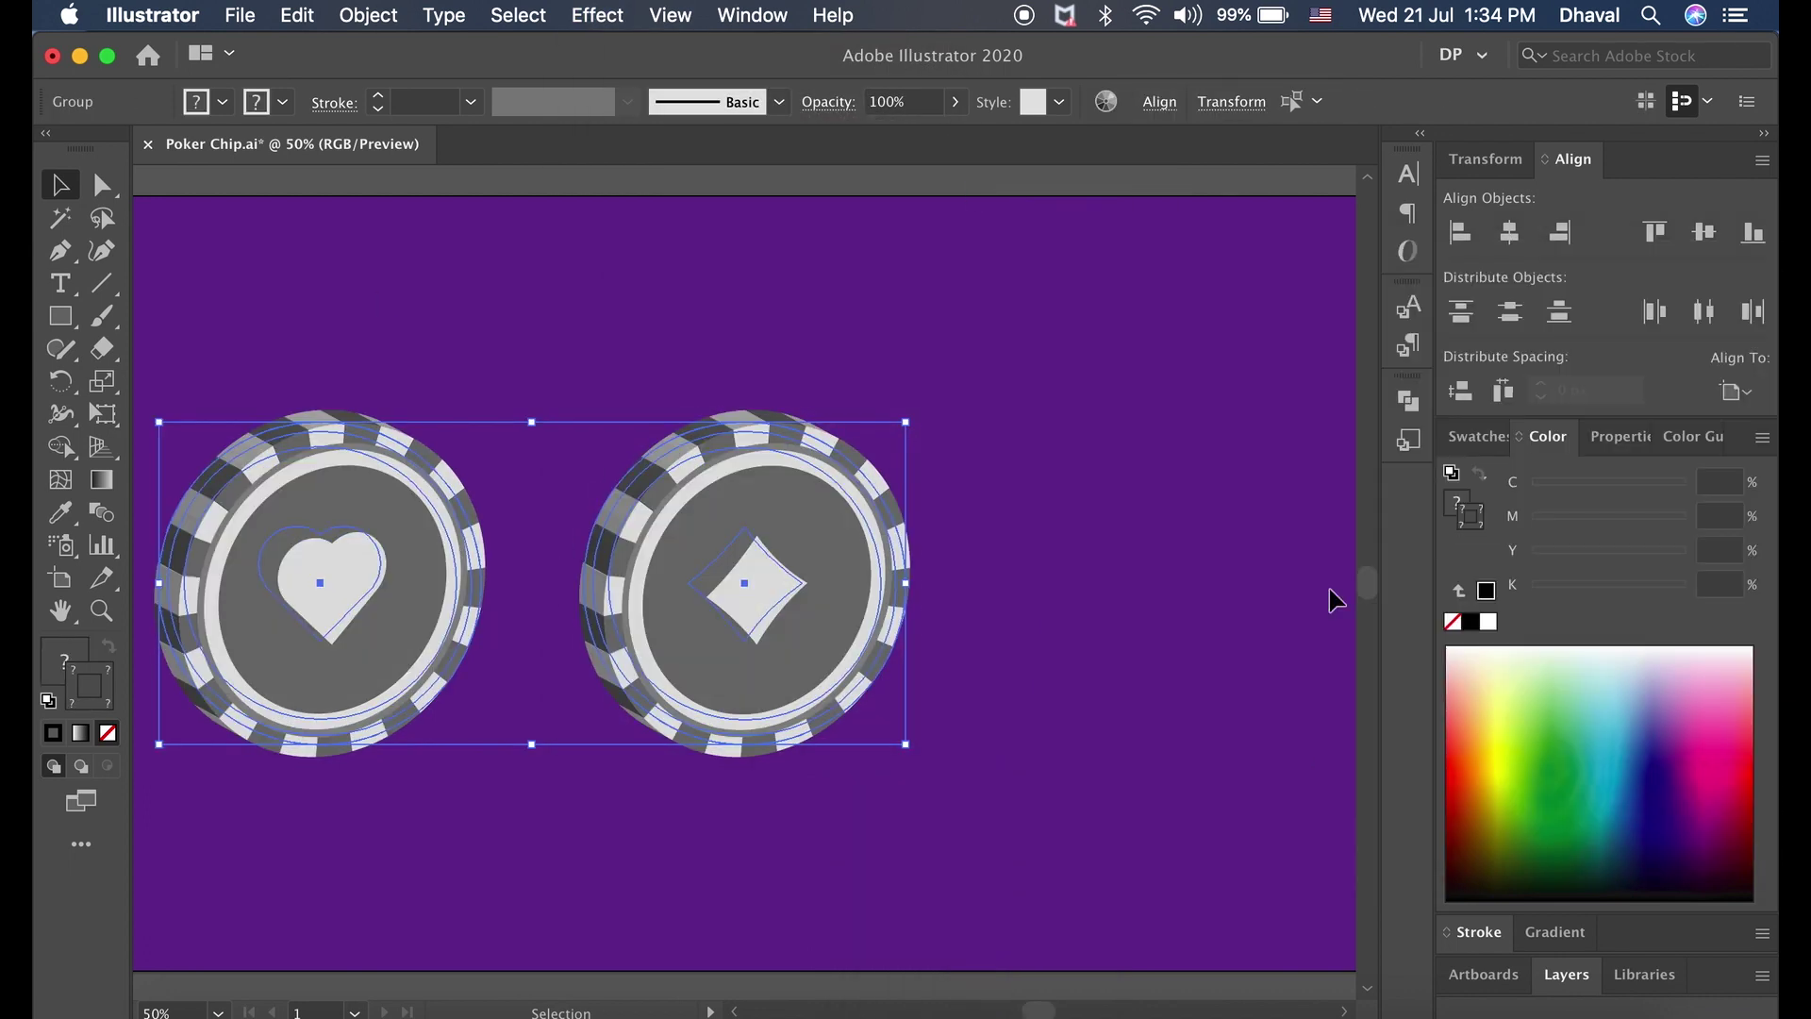
click(1516, 242)
key(ctrl+z)
click(1750, 382)
Step: Slide the heart chip right so it overlaps the diamond chip
click(1689, 432)
click(1082, 339)
drag(419, 543, 426, 536)
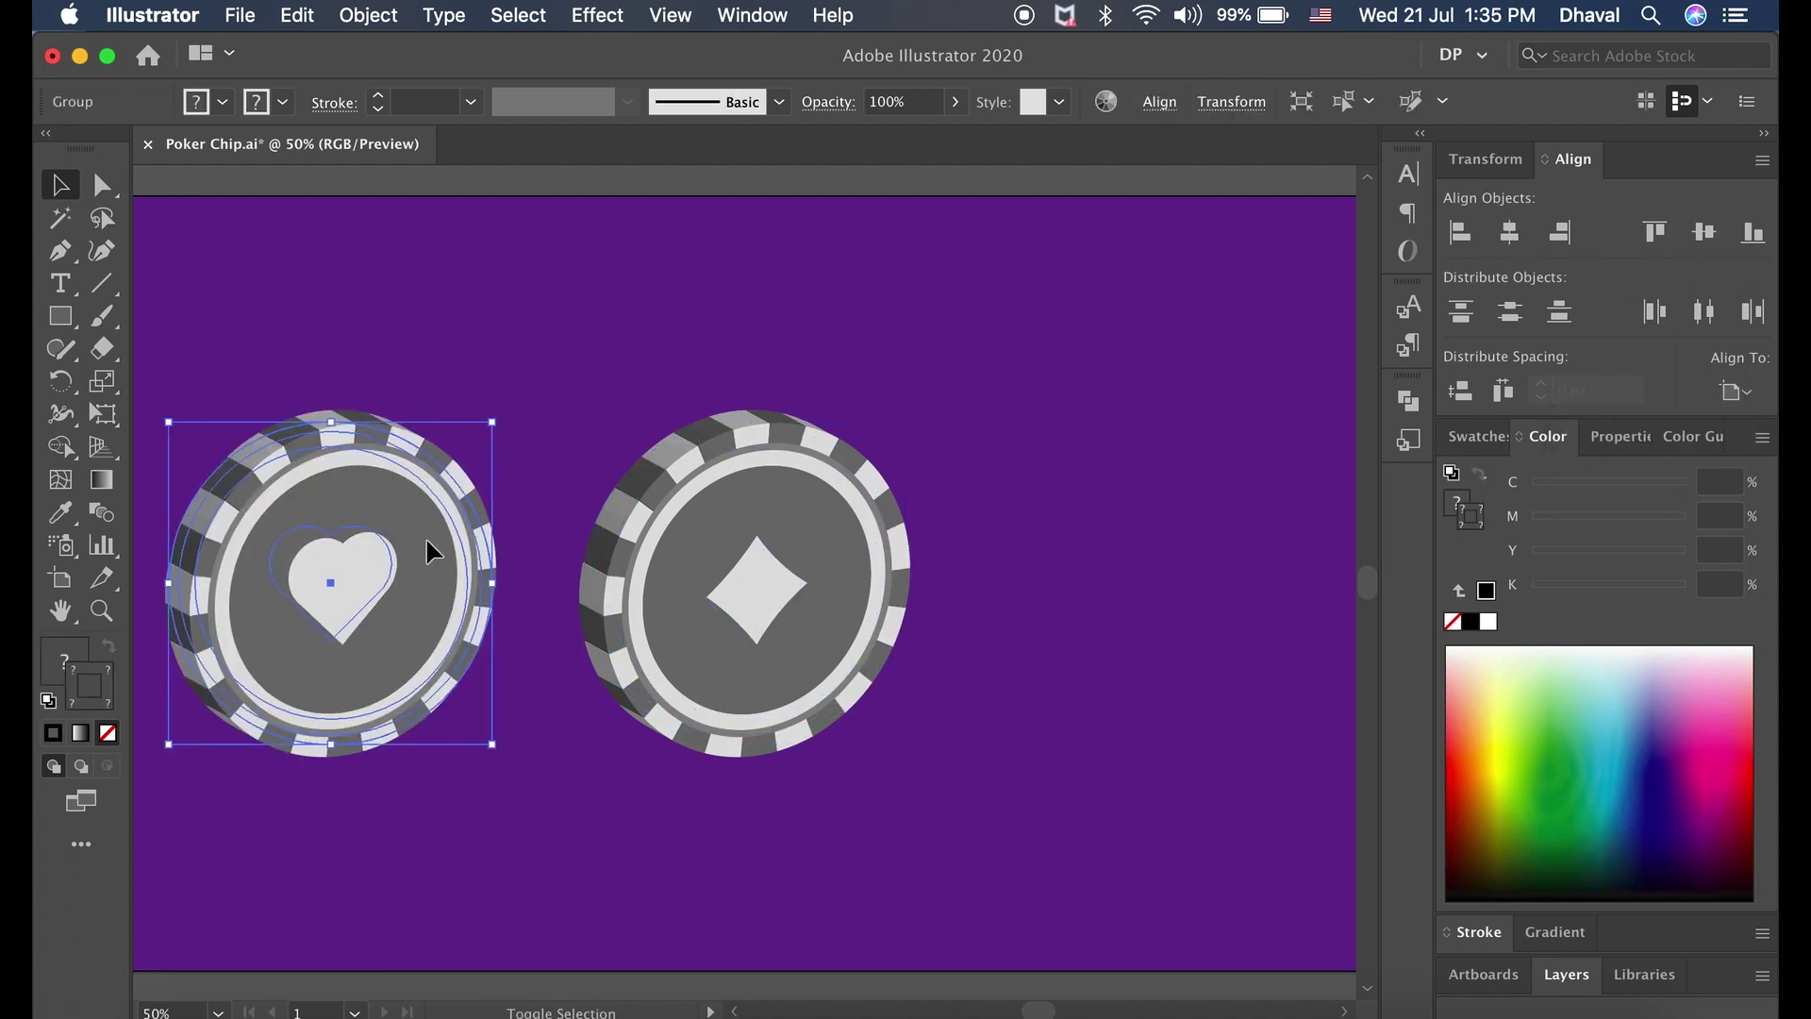
key(shift+Right)
key(shift+Right)
key(shift+Right)
click(1127, 563)
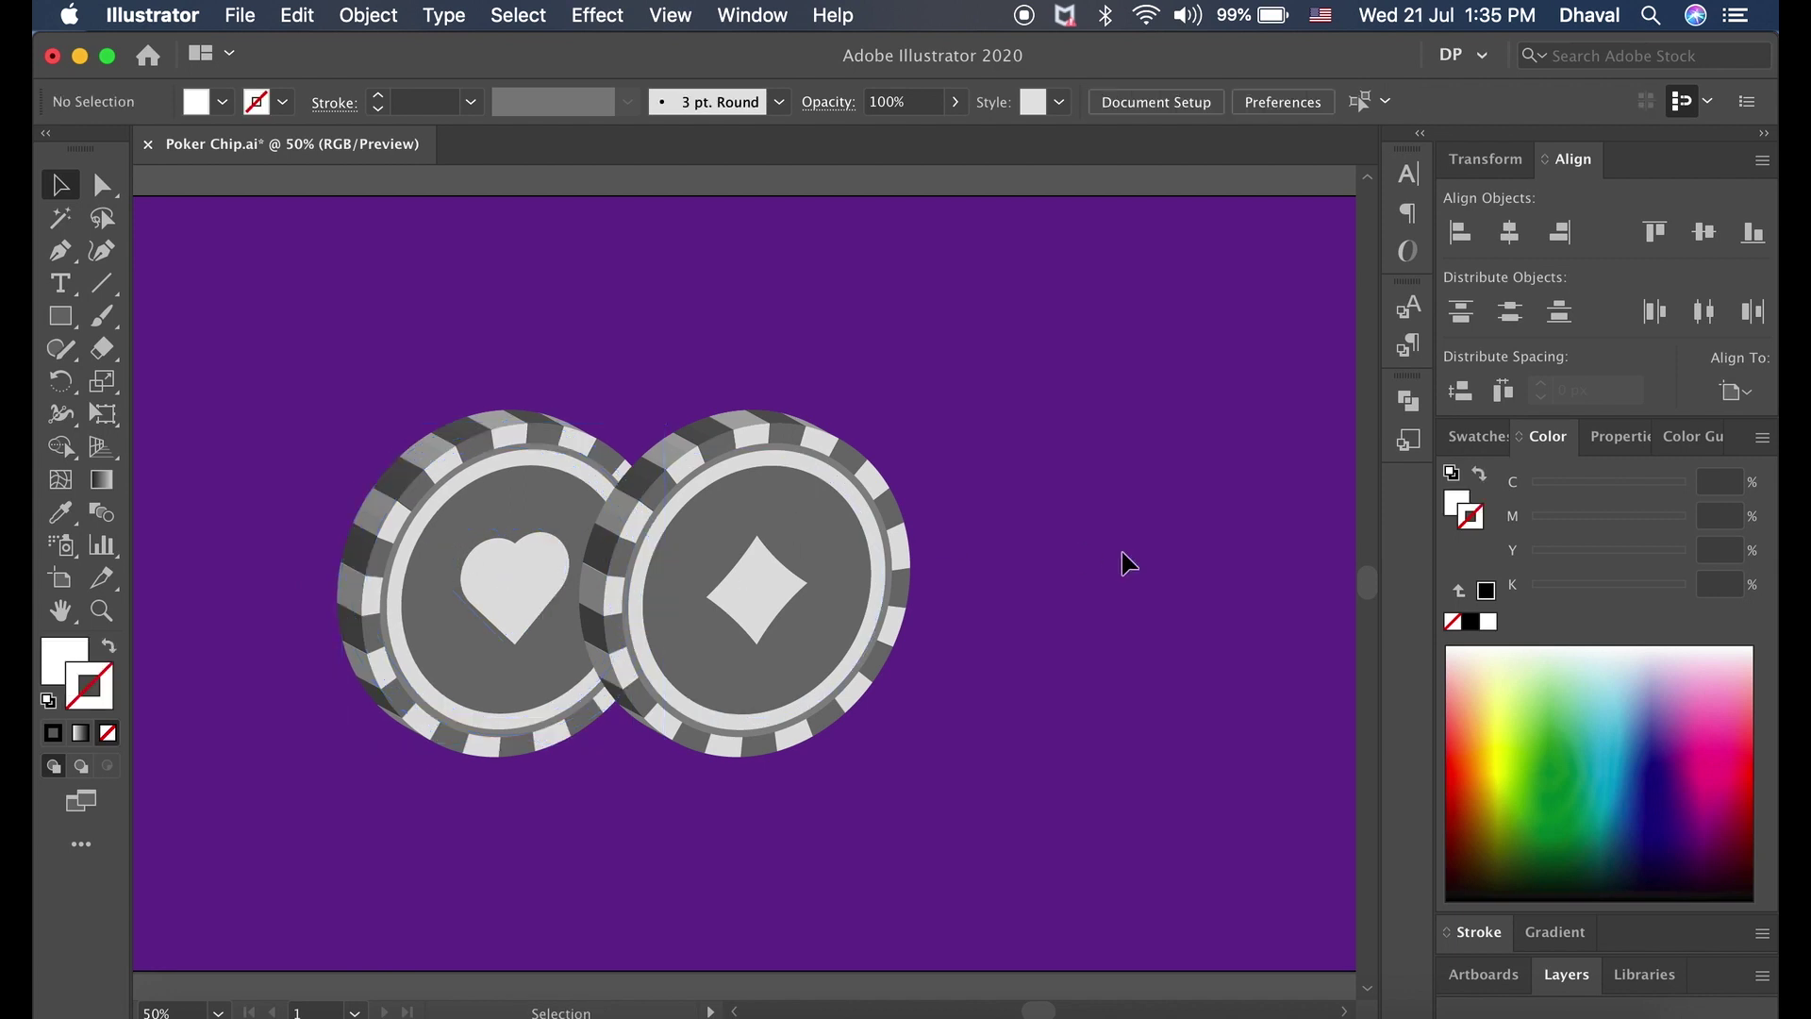
Step: Group the heart and diamond chips and apply Horizontal Align Center on the artboard
drag(333, 367, 913, 659)
right_click(809, 602)
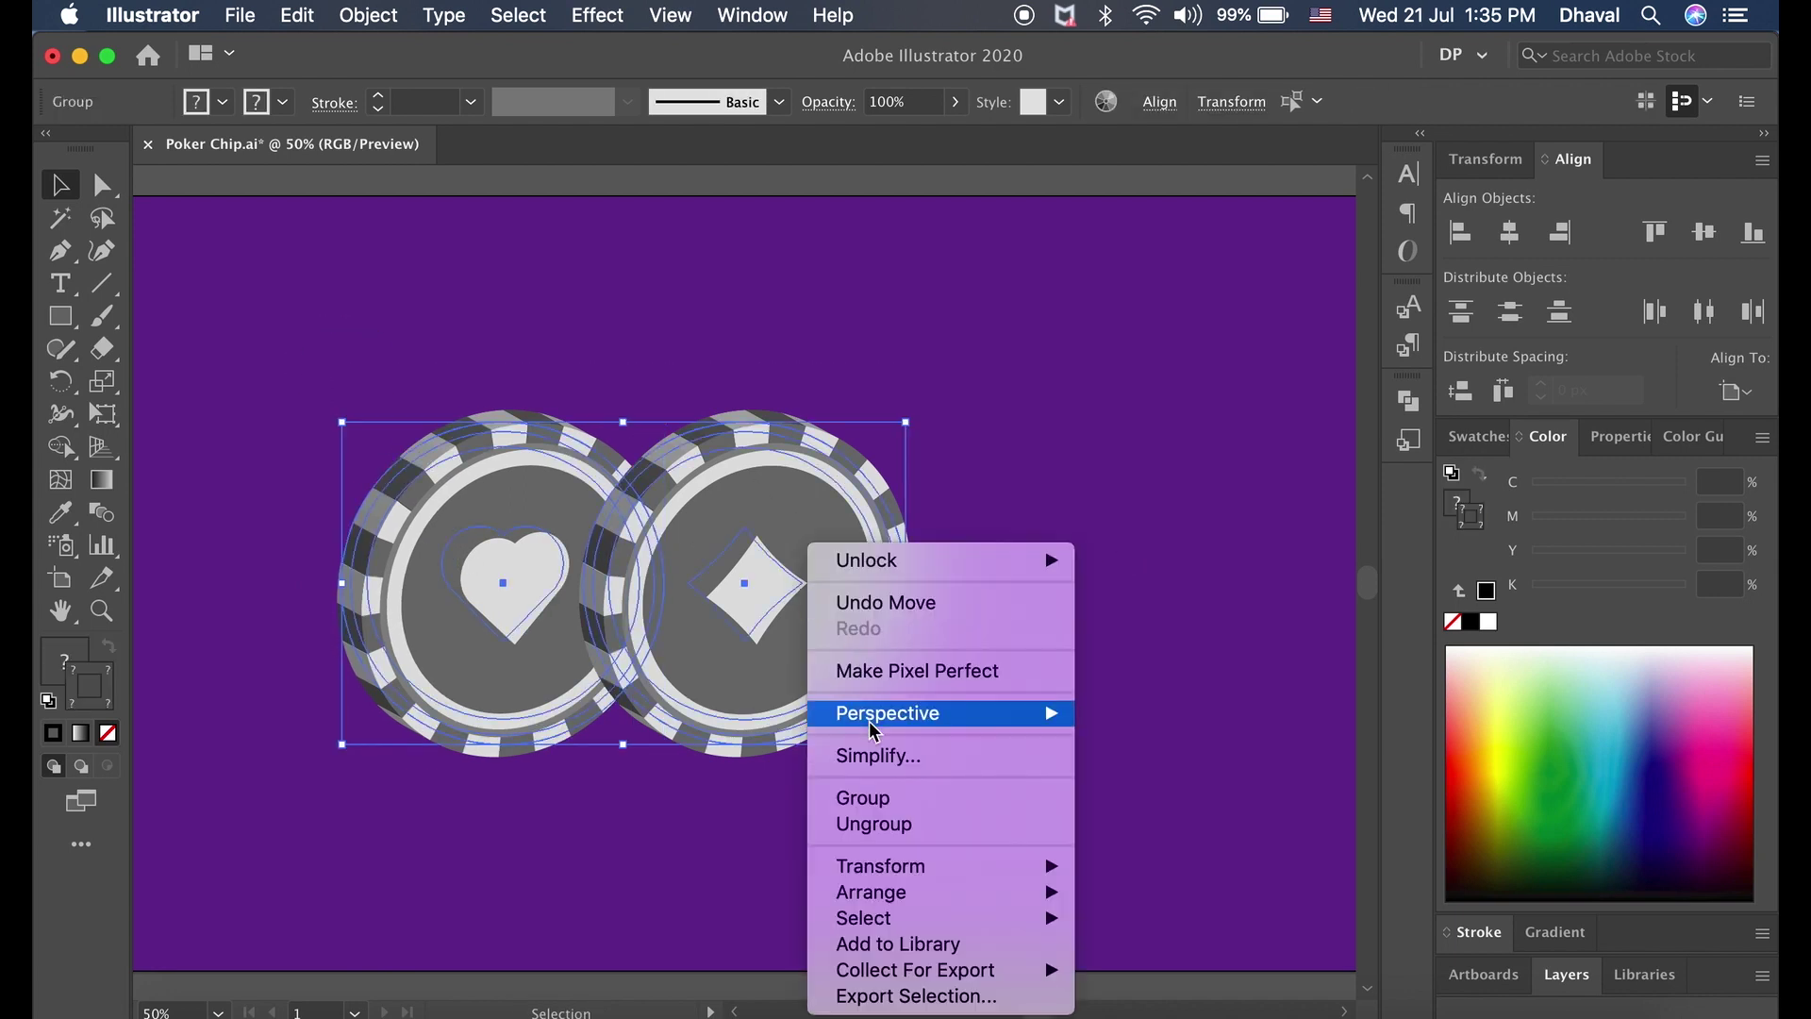
click(869, 796)
click(1704, 234)
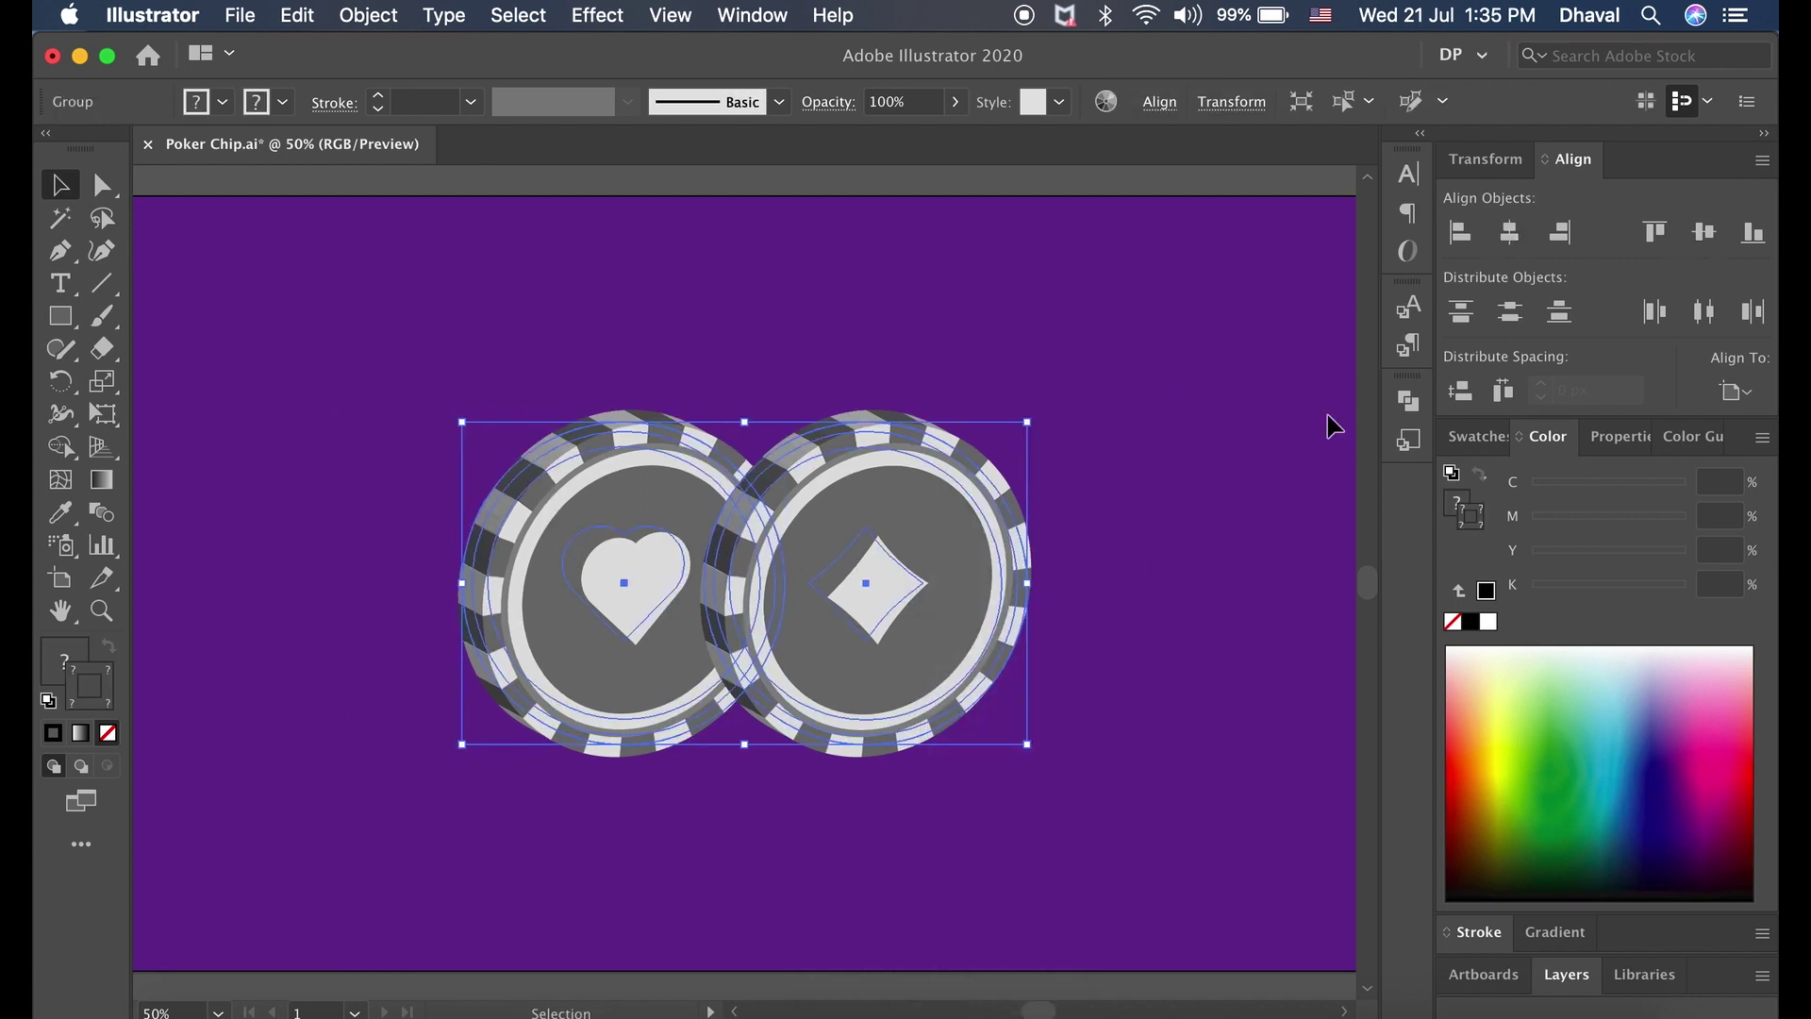
click(1243, 483)
key(ctrl+minus)
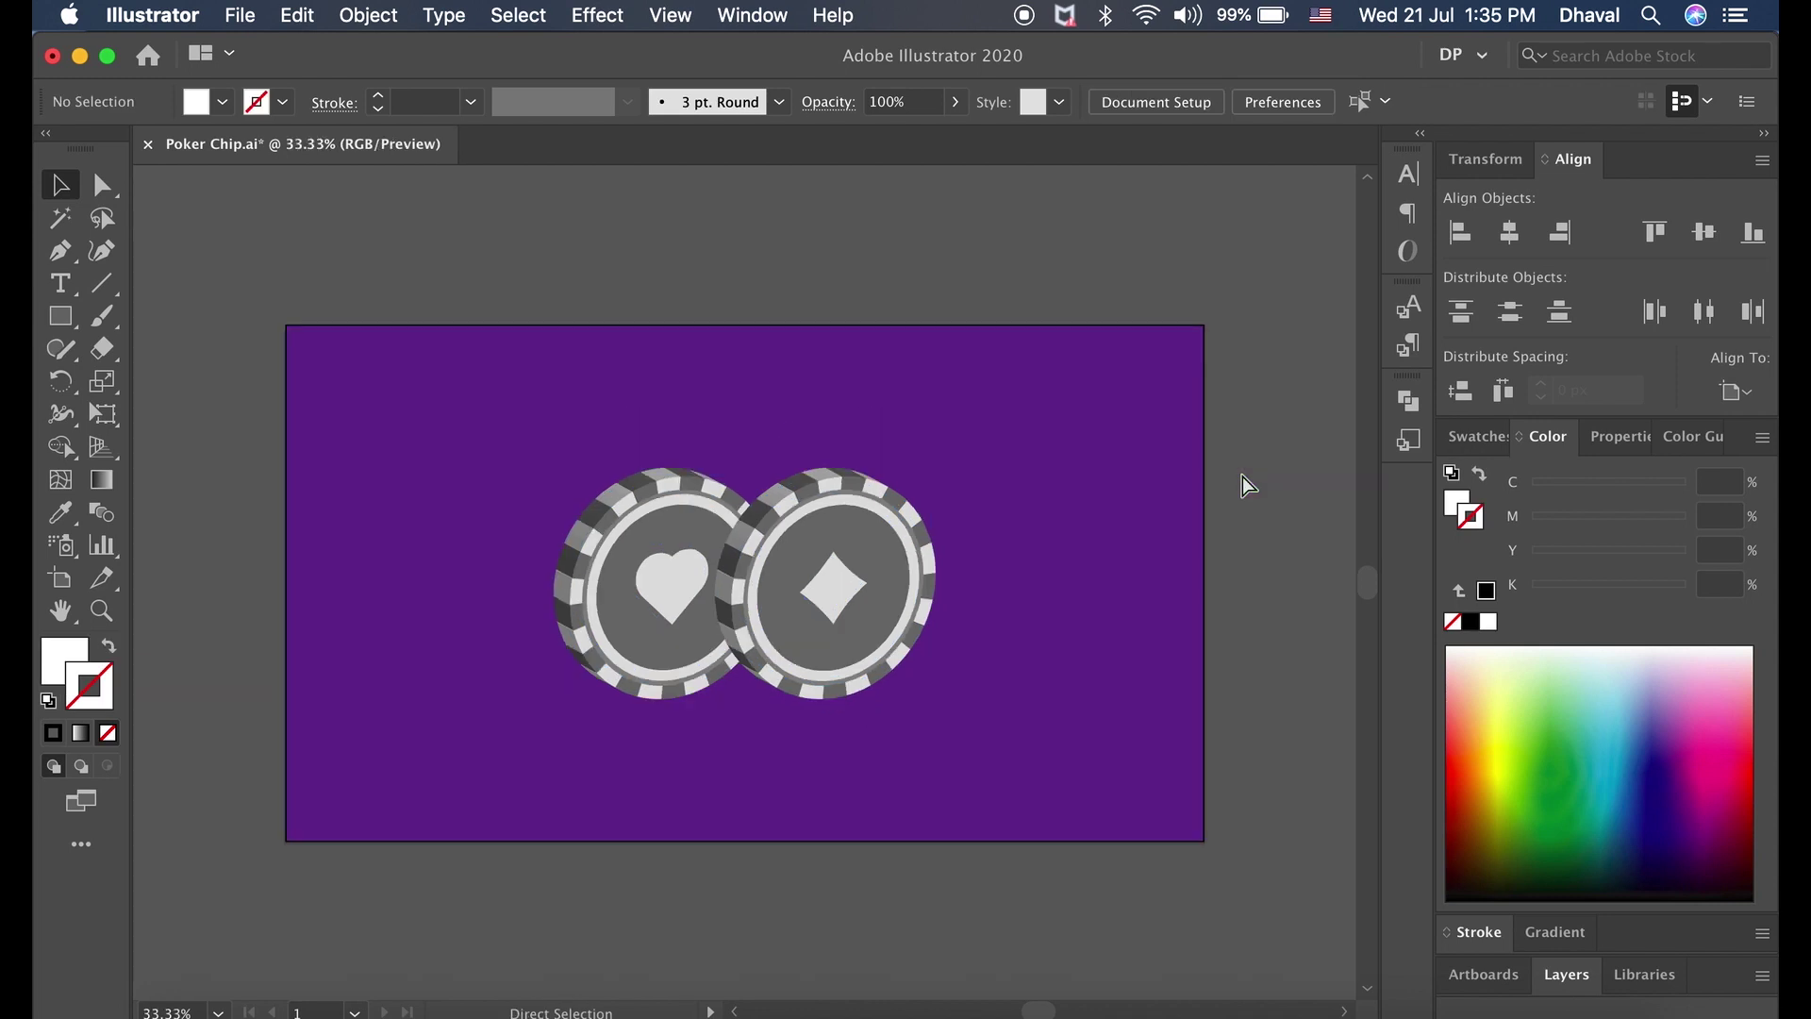
key(ctrl+plus)
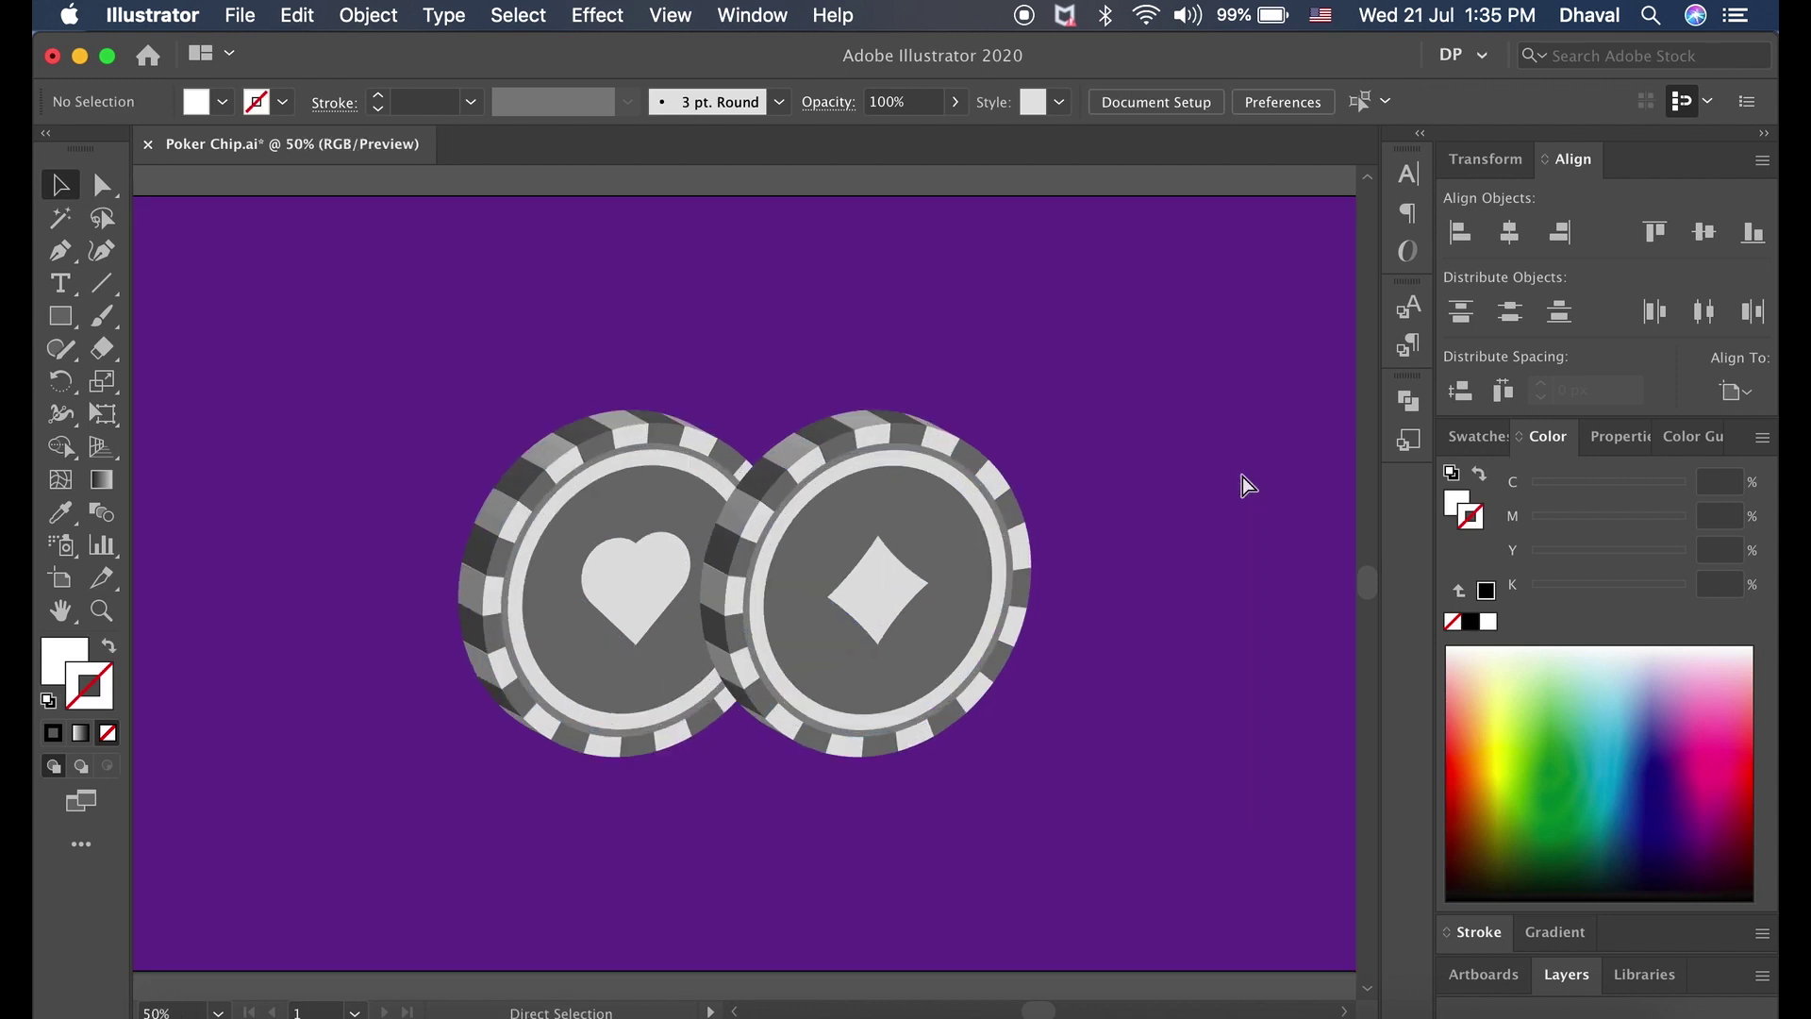